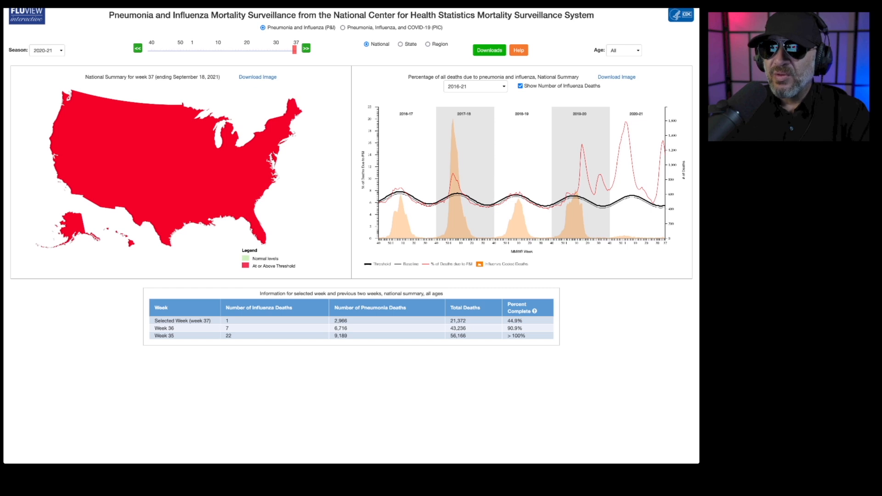
- Compare the PIC view with Pneumonia and Influenza (P&I), then download the national 2016-21 P&I data as displayed
click(343, 28)
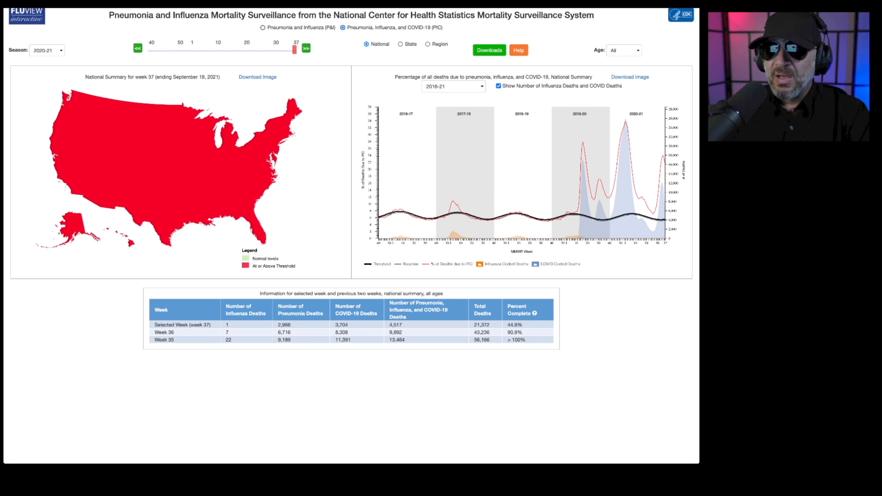
click(263, 27)
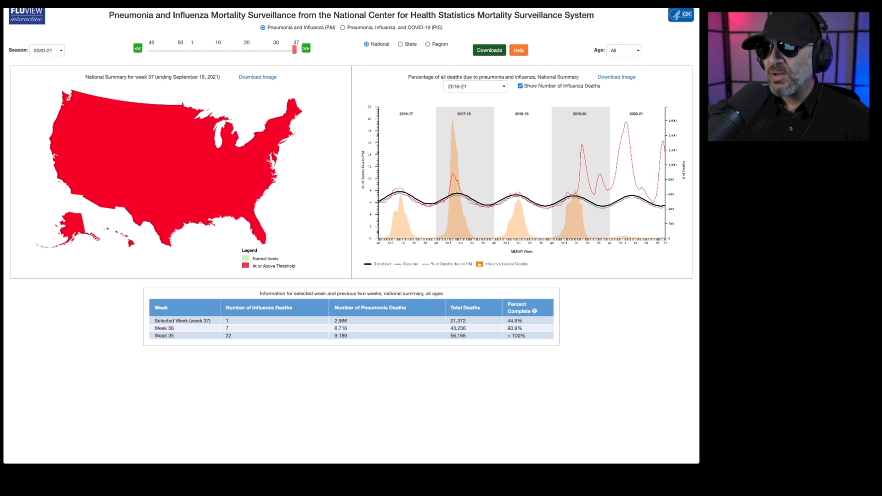
click(489, 50)
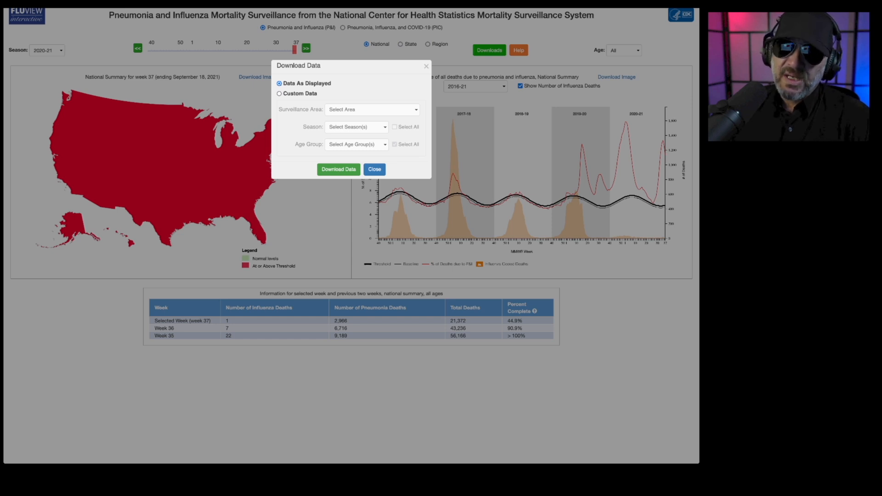
click(339, 169)
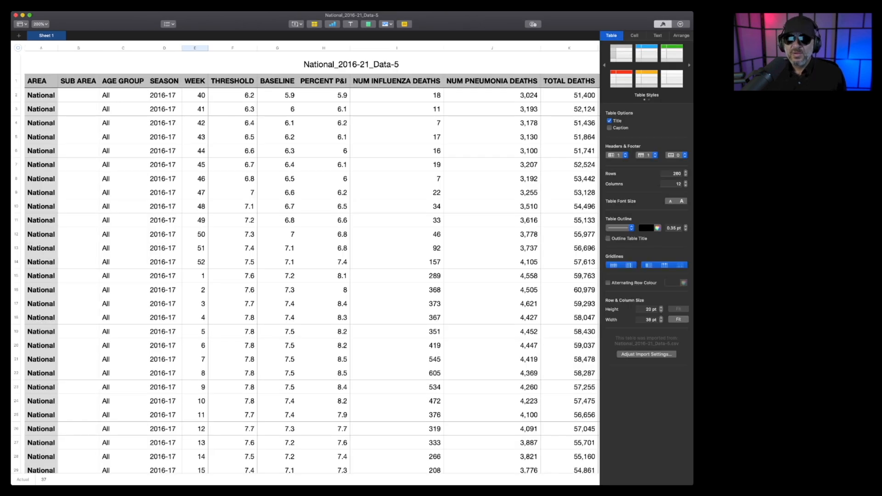
- Examine the Area, Sub Area, Age Group, Season, Week and Threshold columns of the imported mortality table
click(40, 81)
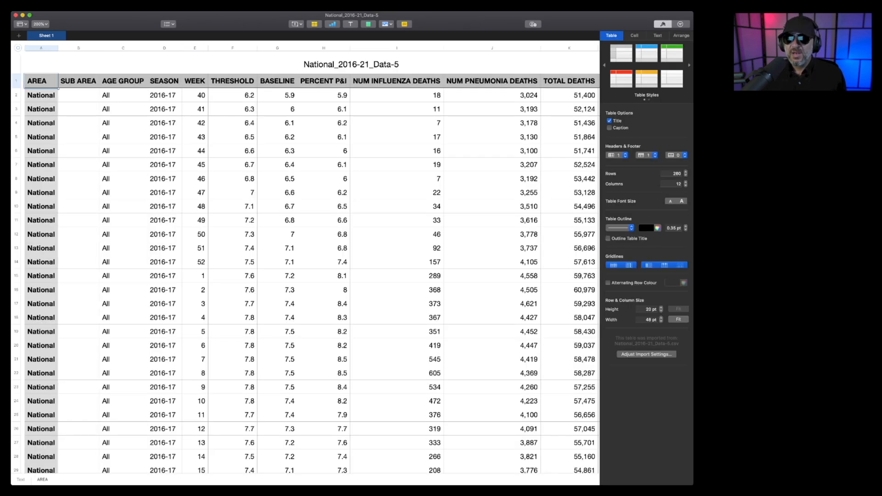
click(78, 80)
click(123, 81)
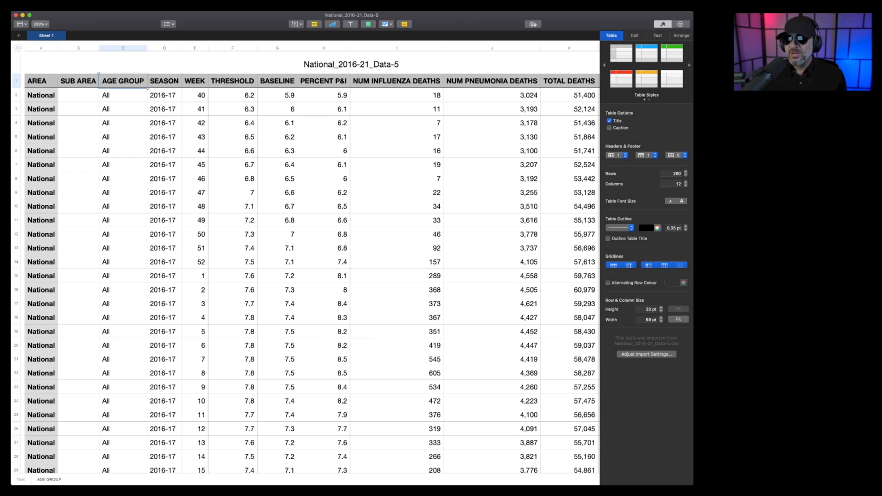
click(40, 48)
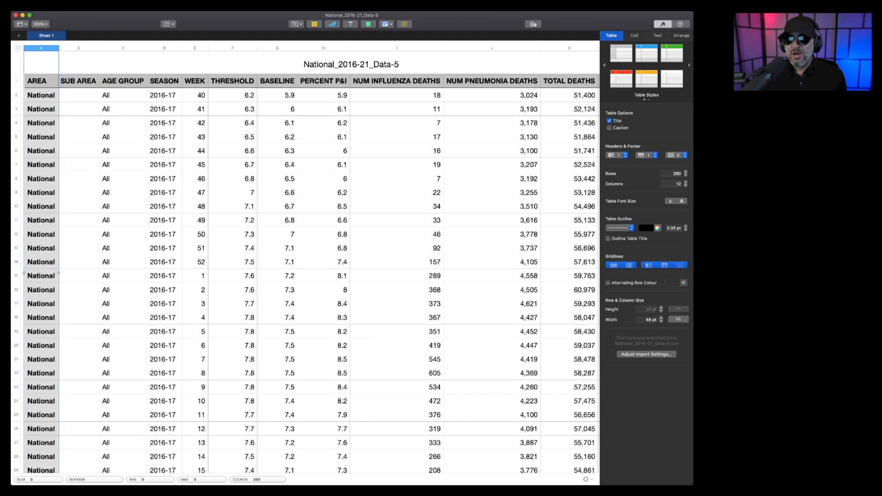
super+click(78, 48)
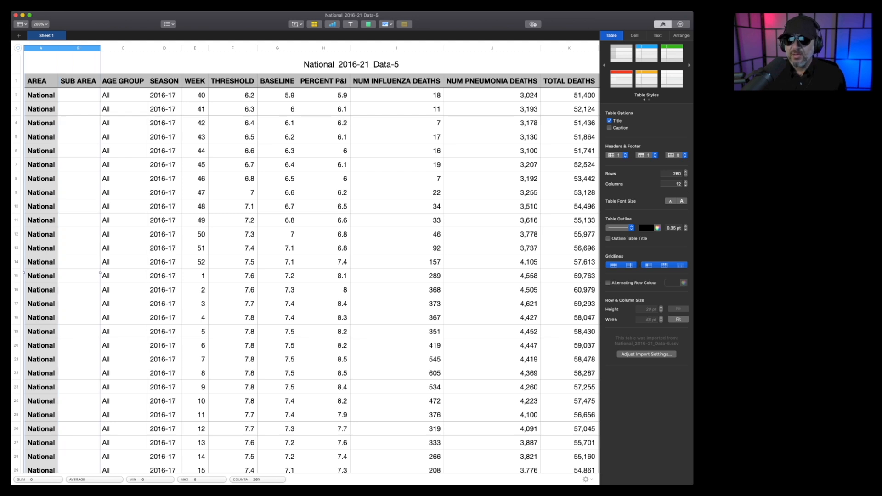
super+click(123, 48)
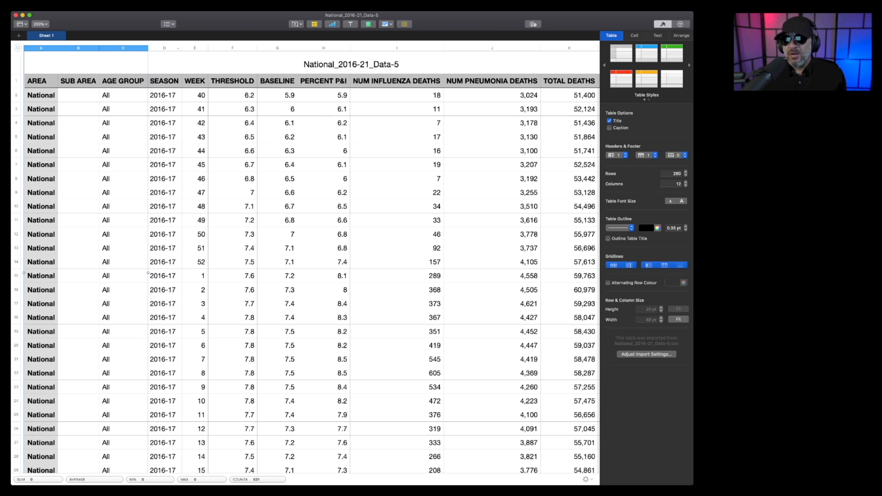
click(164, 48)
click(195, 48)
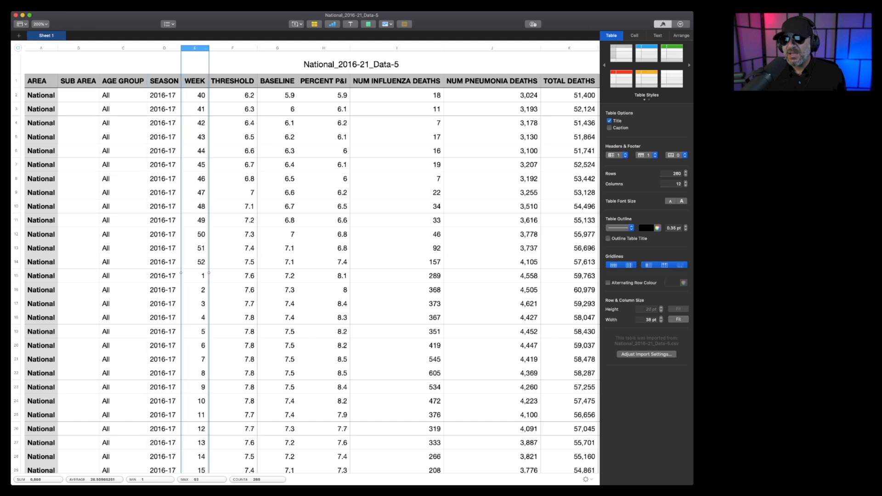
click(233, 48)
- Delete the Area, Sub Area and Age Group columns from the table
click(41, 48)
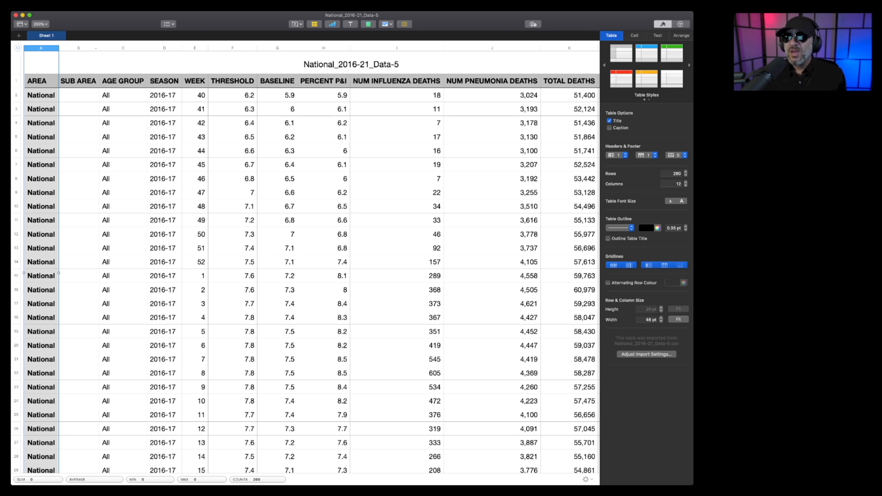
key(shift+Right)
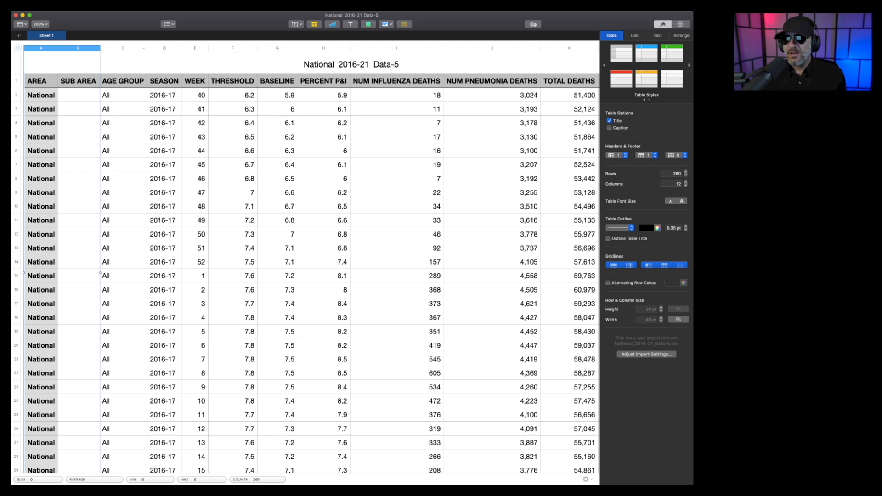
key(shift+Right)
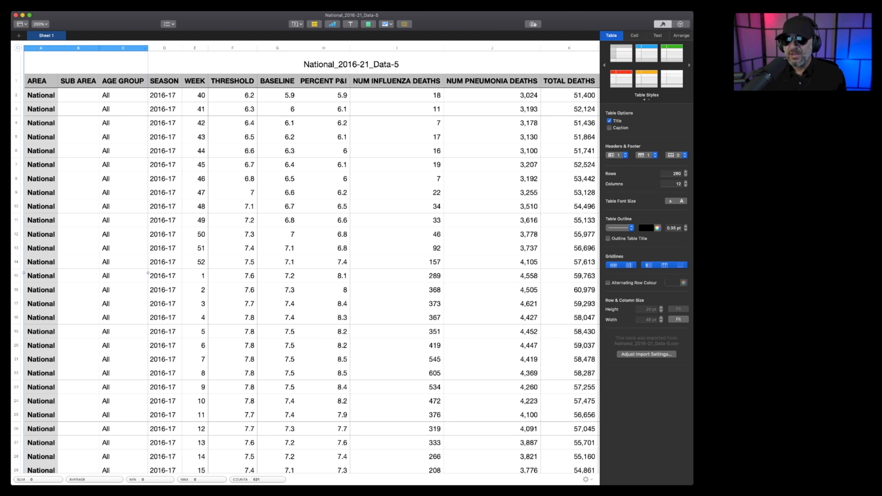
key(BackSpace)
click(73, 123)
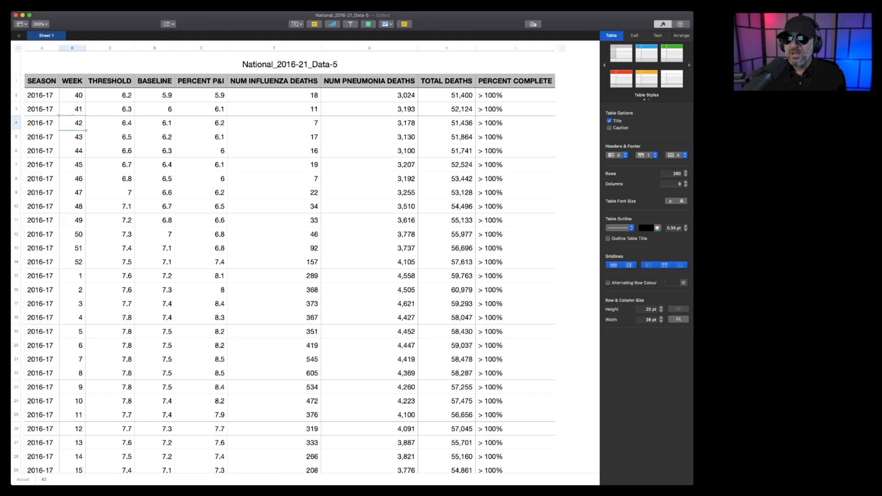
- Remove the Threshold, Baseline and Percent P&I columns from the table
click(110, 95)
click(155, 95)
click(201, 95)
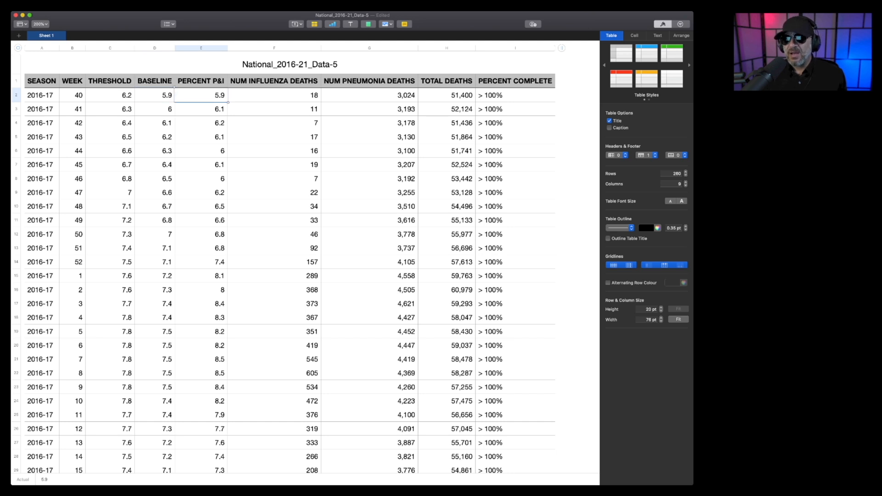
click(110, 81)
click(110, 48)
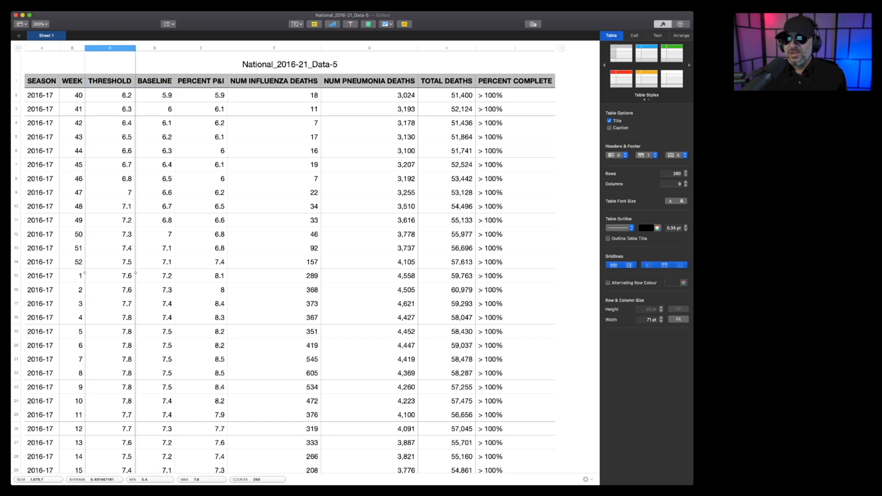
key(shift+Right)
key(shift+Right)
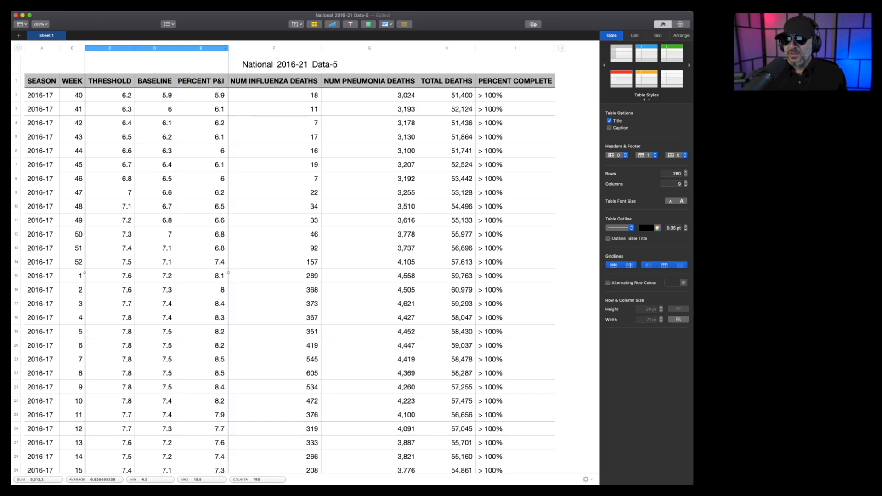
key(BackSpace)
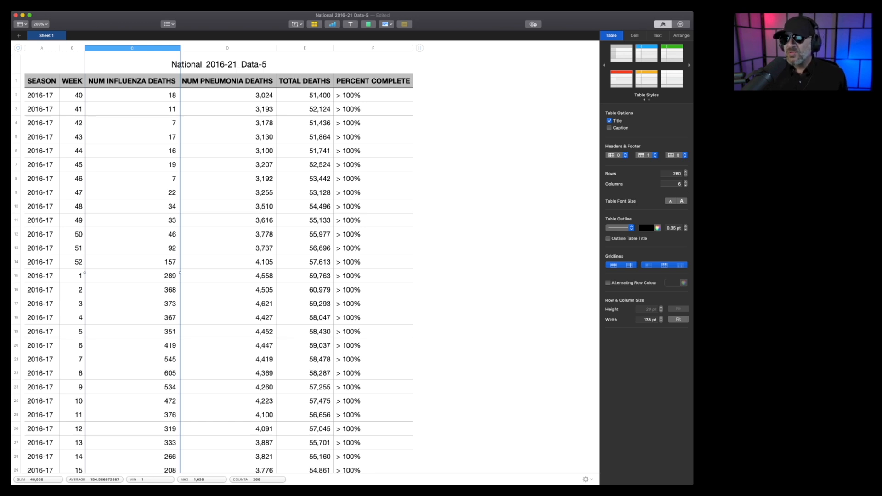
- Delete the Percent Complete column, keeping Total Deaths as the table's last column
click(305, 82)
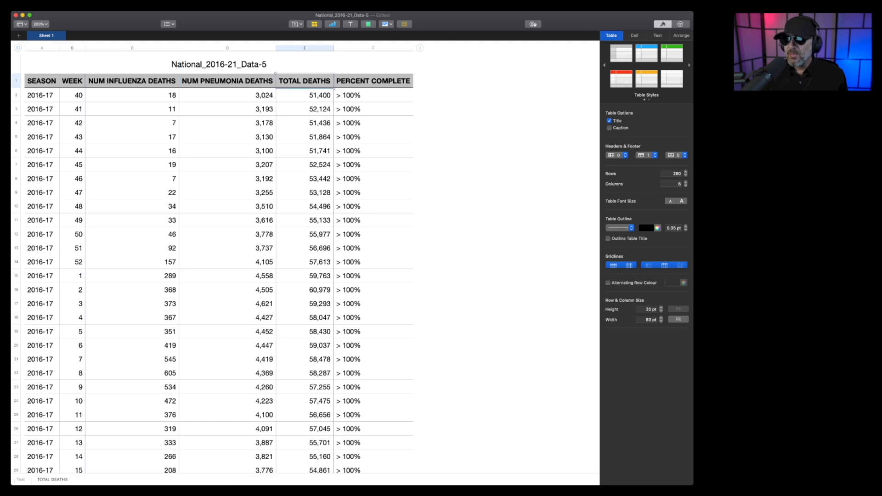
click(373, 82)
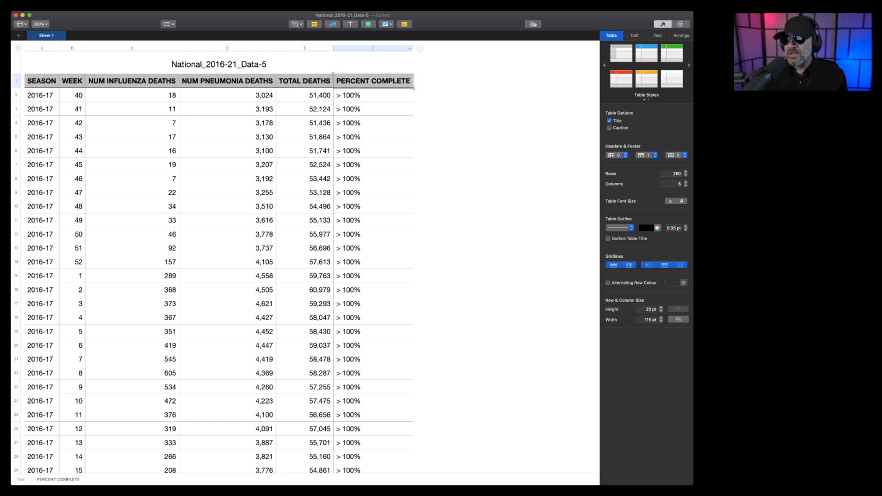
click(373, 48)
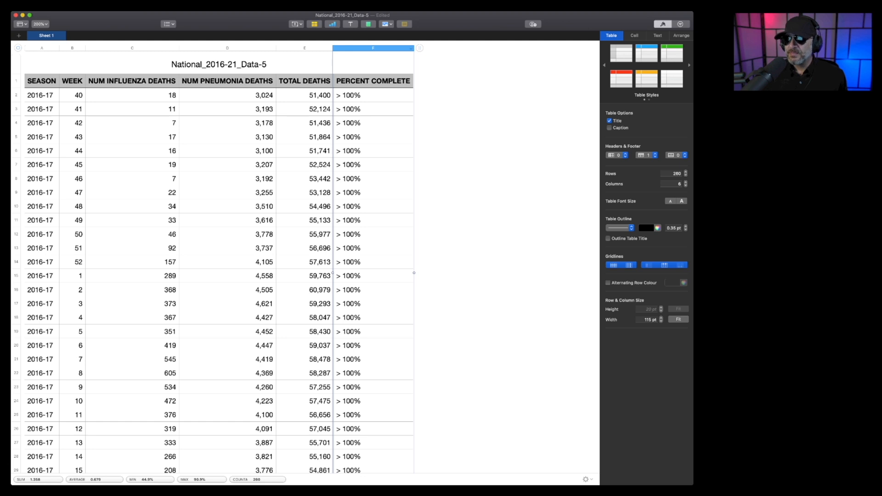
key(Delete)
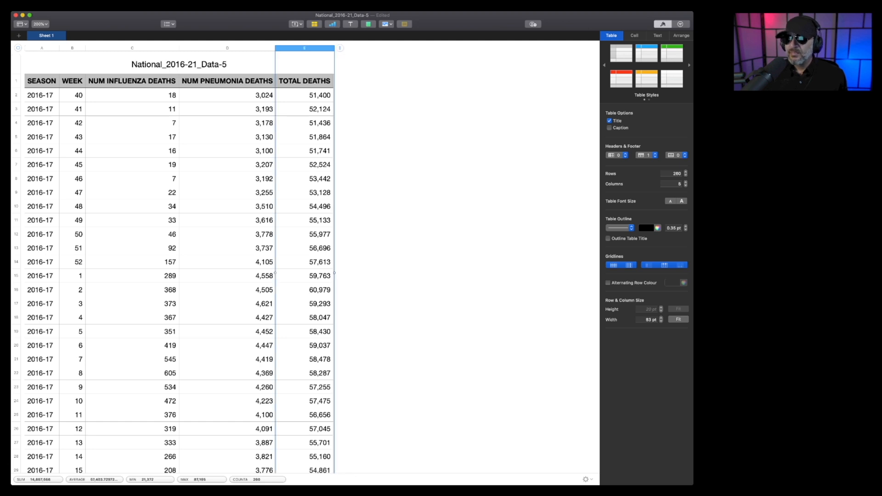
- Rename the Total Deaths column heading to TOTAL P&I DEATHS
click(317, 82)
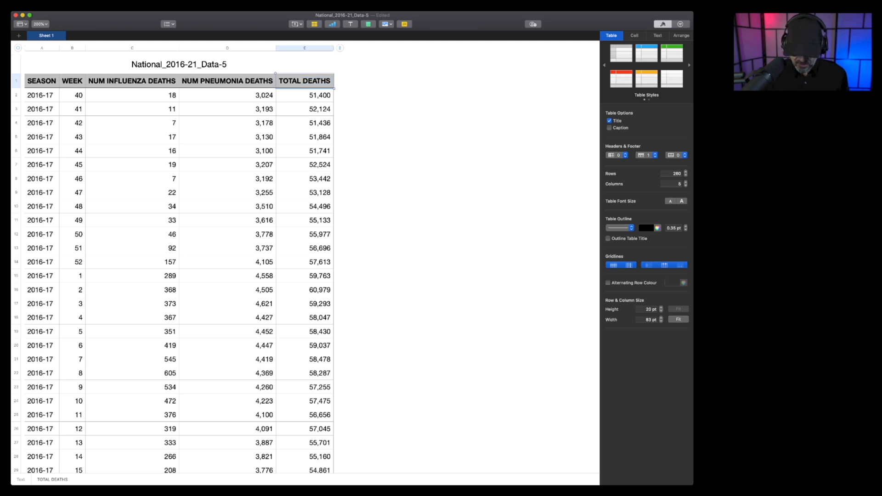
text(P&I)
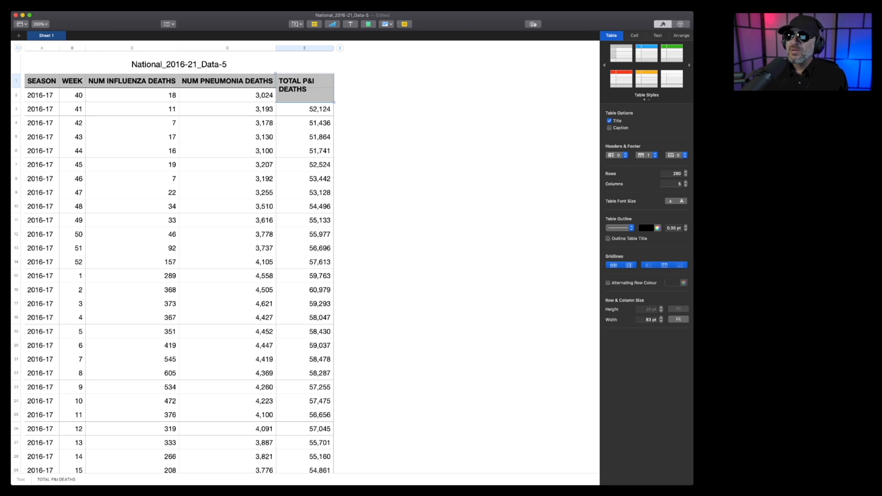
click(437, 138)
- Replace the first Total P&I Deaths value with a formula adding that row's influenza and pneumonia deaths (C2 + D2)
click(305, 95)
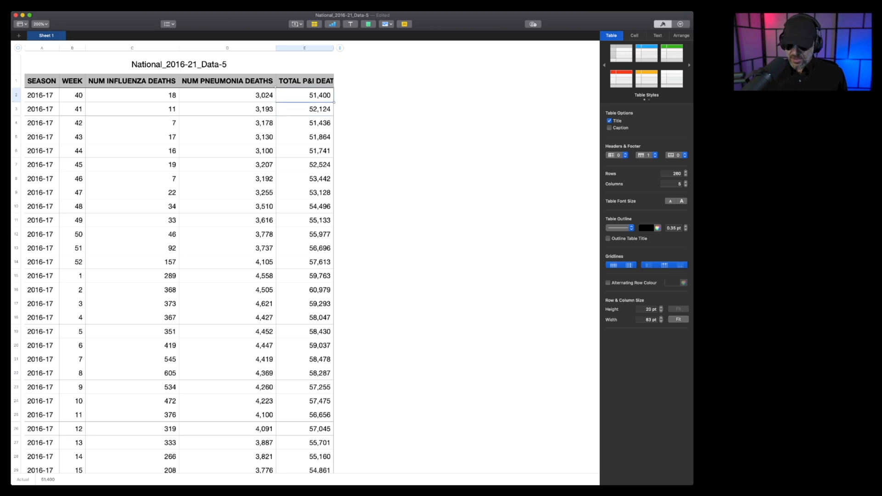
text(=)
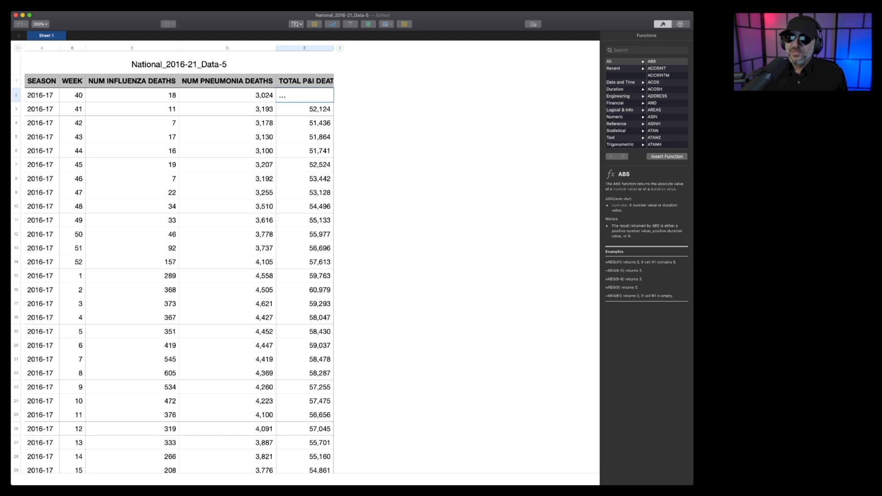
click(132, 95)
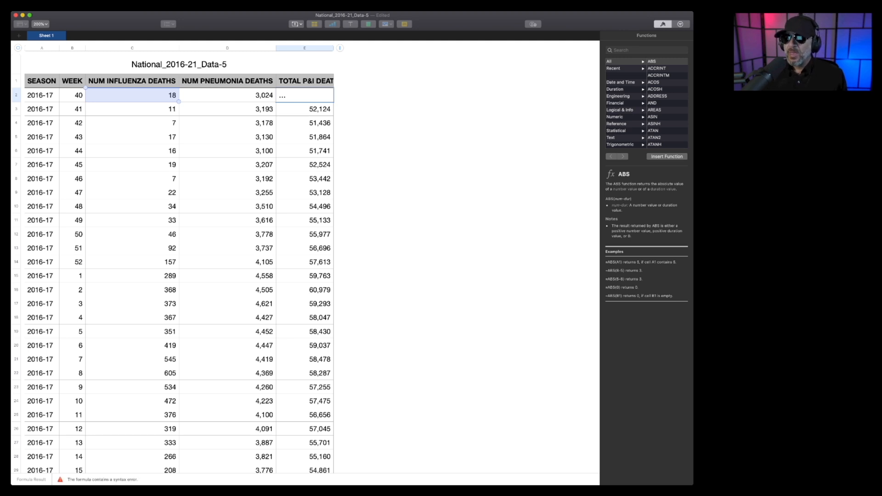
click(228, 95)
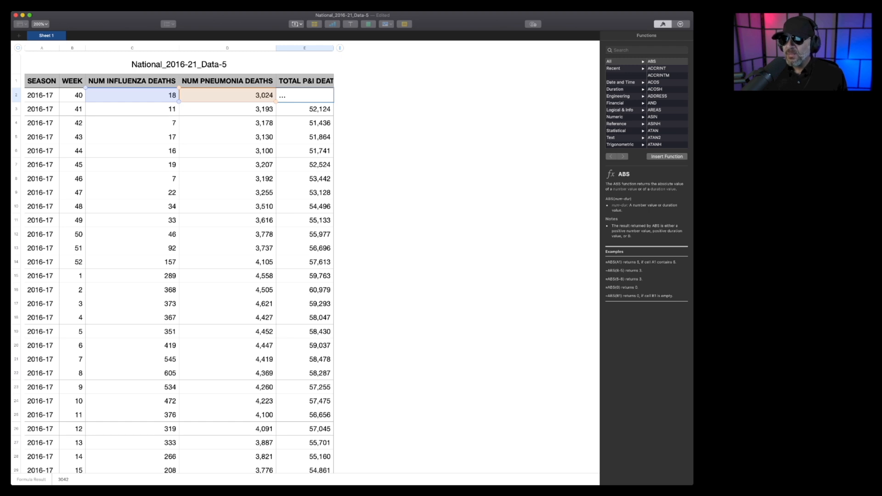
key(Return)
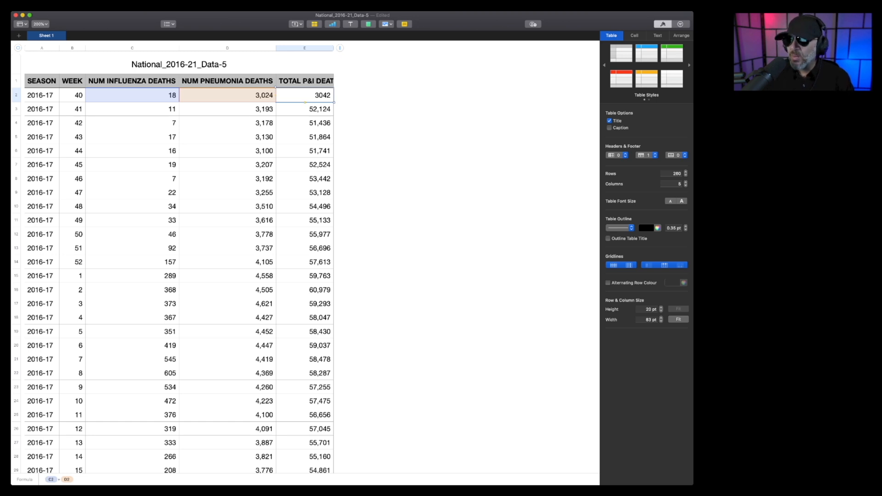
- Copy the sum formula down to the week 41 row and fit the Total P&I Deaths column width to its heading
drag(305, 102, 305, 113)
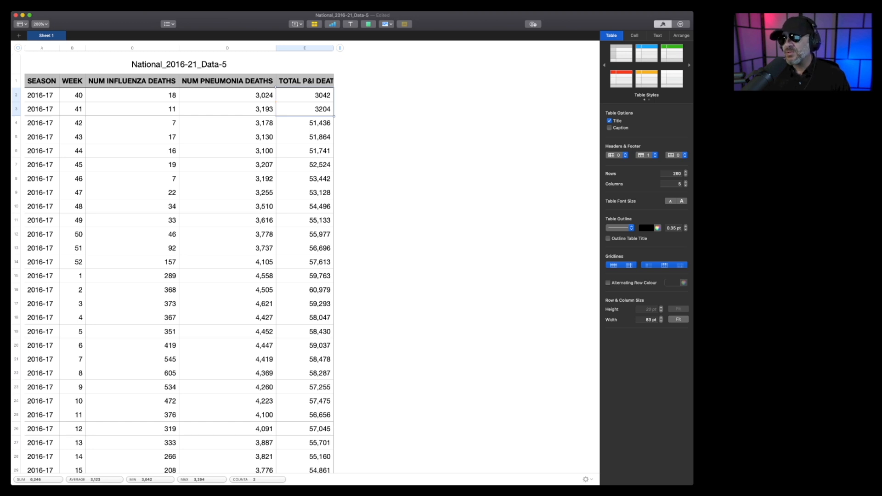
double_click(333, 48)
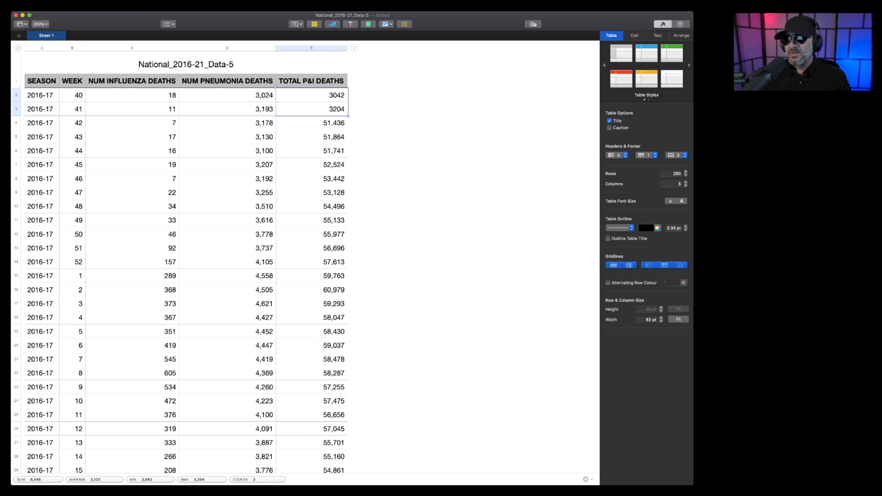
click(311, 96)
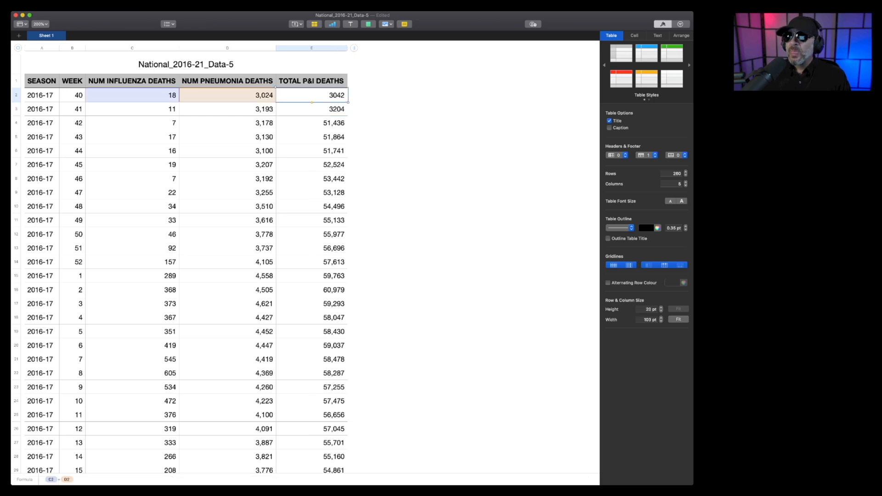
- Fill the sum formula from the week 41 row down to the table's last row, season 2020-21 week 37
click(311, 109)
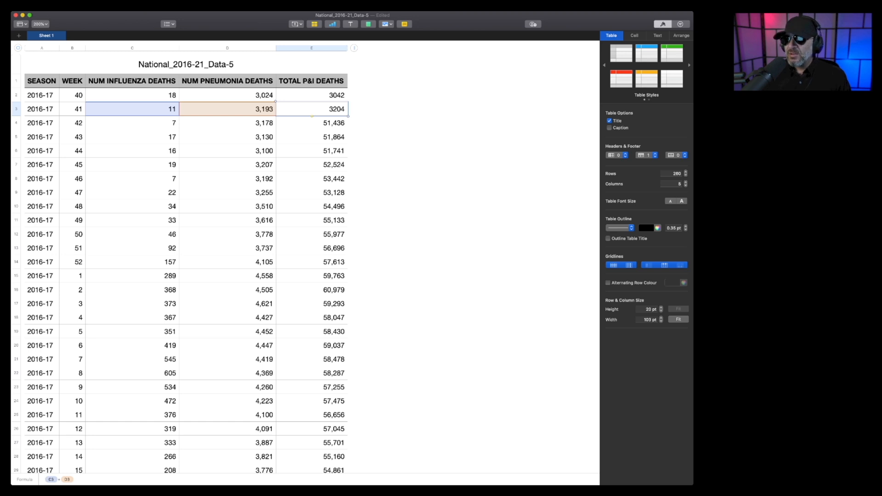
drag(312, 116, 311, 326)
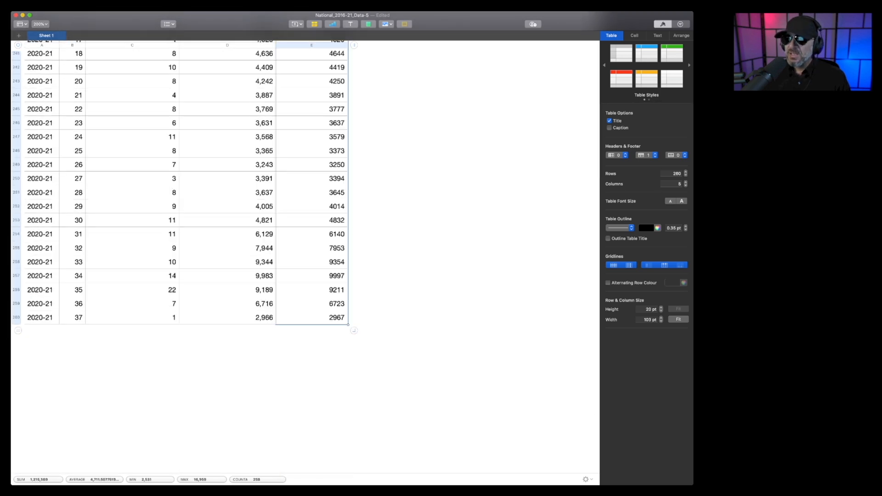
click(427, 322)
scroll(427, 322, up, 16)
scroll(427, 321, up, 20)
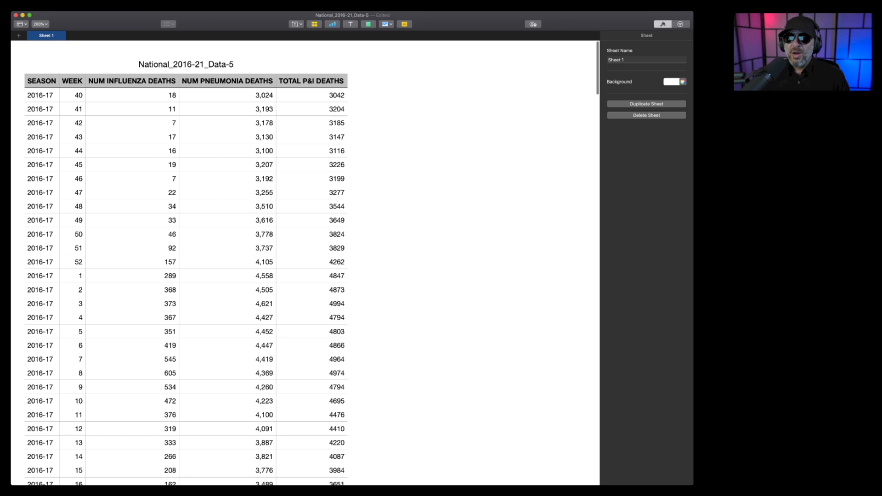
- Examine the table's column headings and the weekly influenza, pneumonia and total death figures below them
click(42, 81)
click(132, 81)
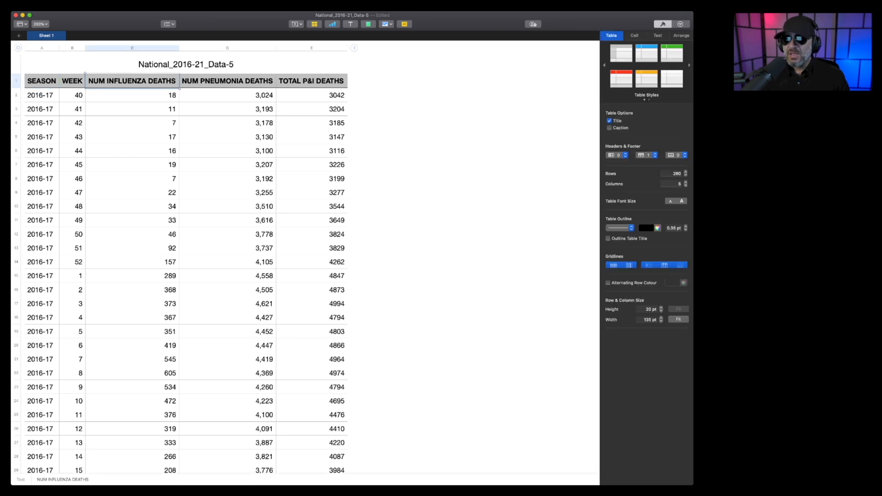
click(227, 81)
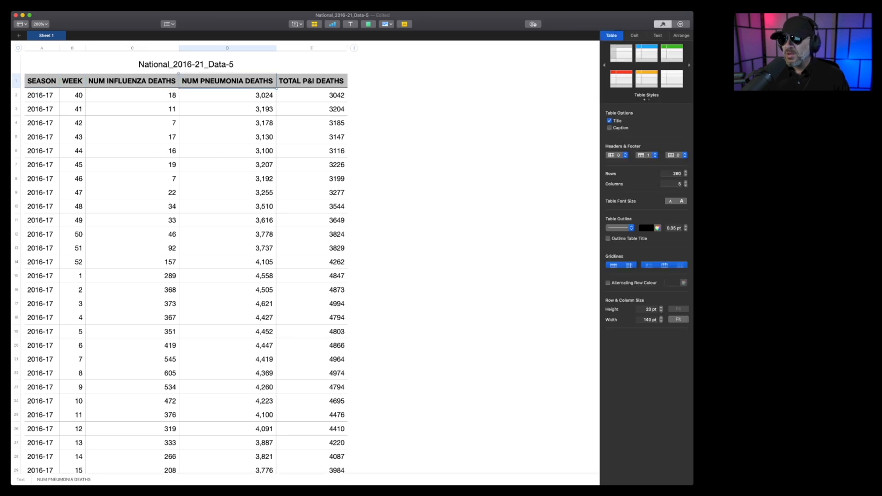
click(132, 80)
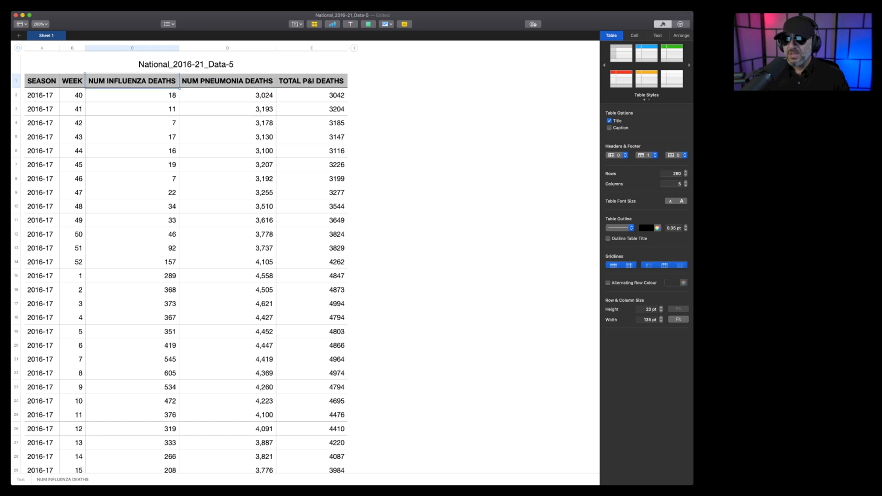
click(227, 80)
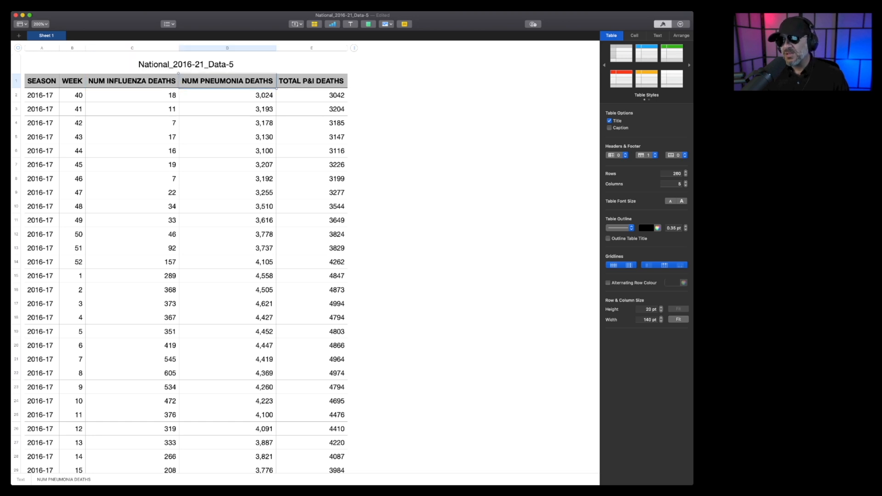
click(17, 81)
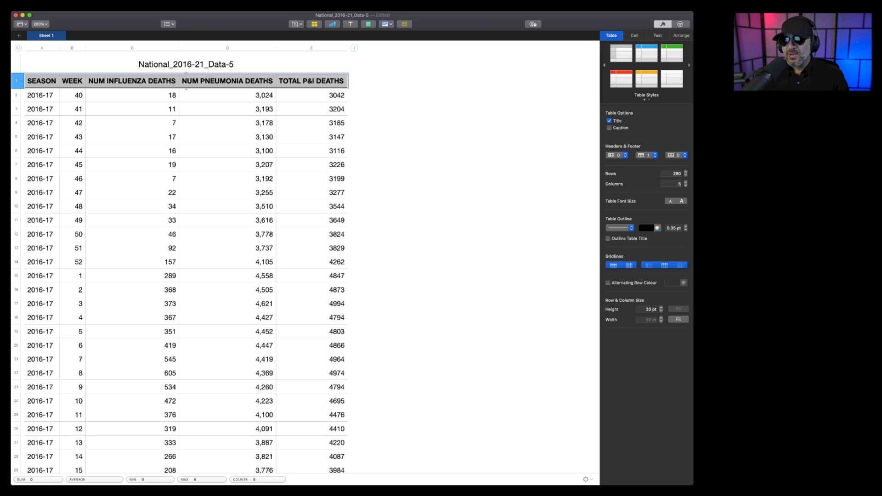
scroll(184, 276, down, 15)
scroll(184, 276, down, 10)
scroll(179, 279, down, 6)
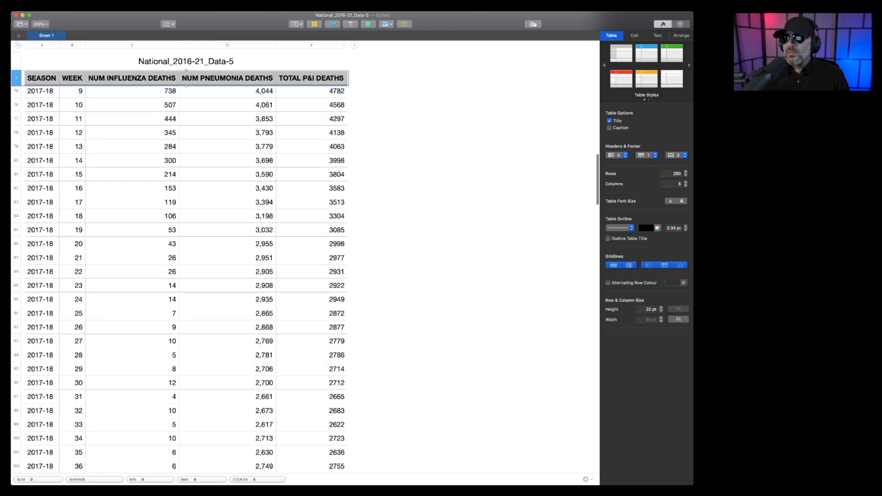
- Format the Total P&I Deaths column as Number with a thousands separator and save the spreadsheet
click(313, 45)
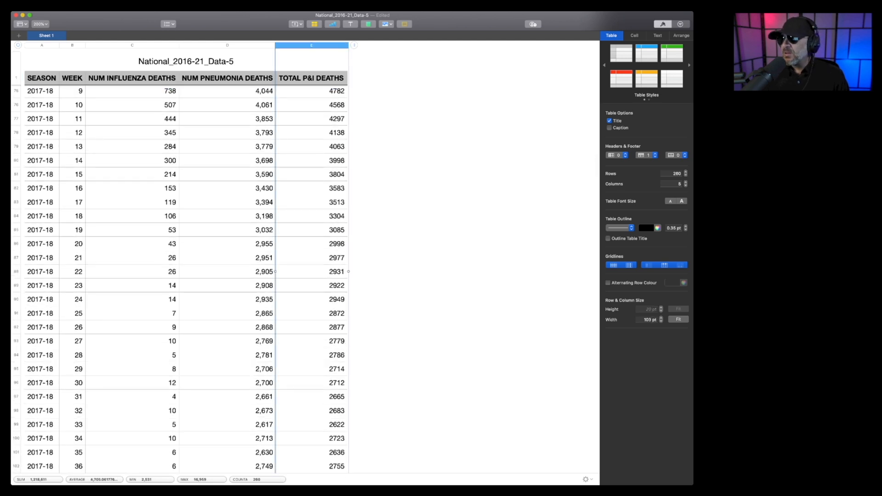
click(635, 35)
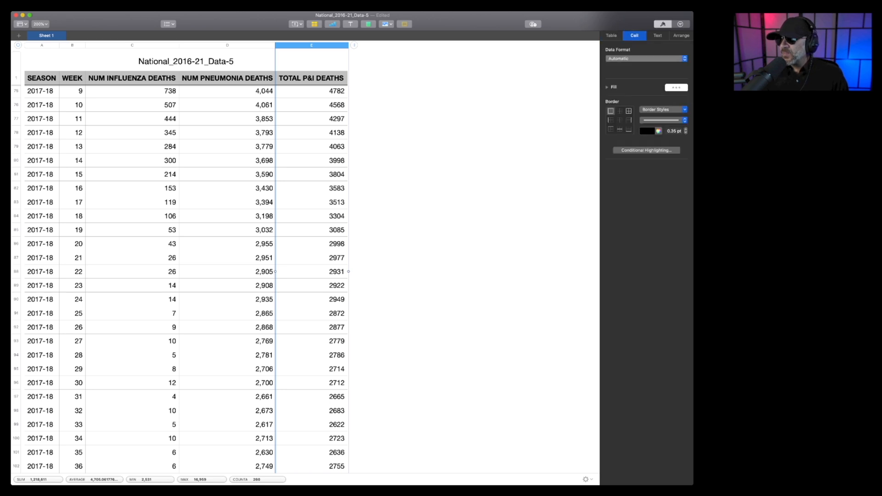
click(621, 66)
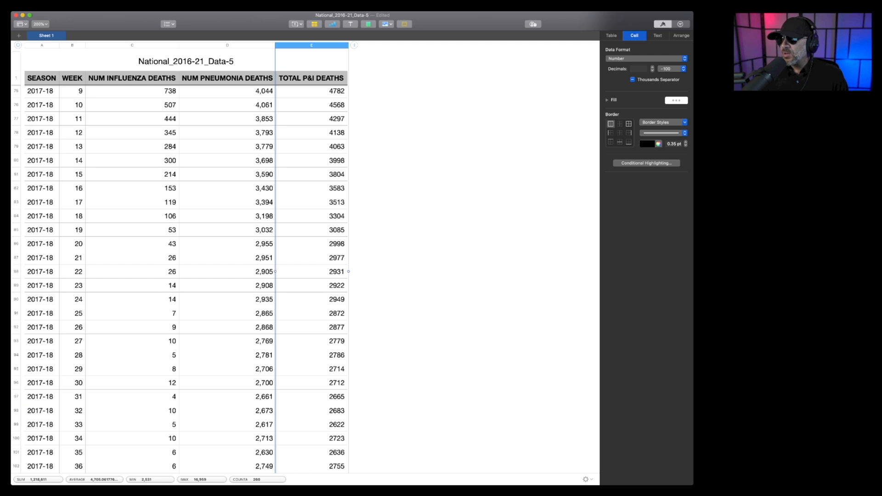
click(633, 80)
click(477, 174)
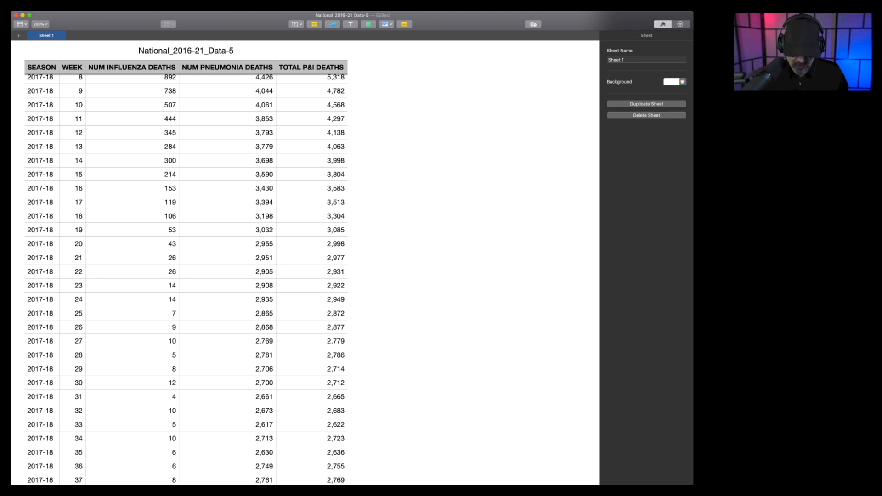
key(super+s)
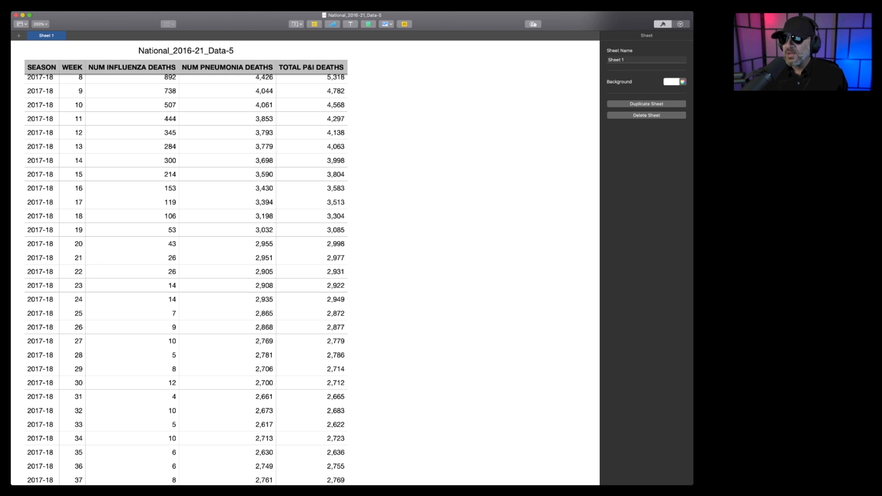
- Review the weekly rows from season 2016-17 week 40 down to season 2020-21 week 37
scroll(186, 275, up, 15)
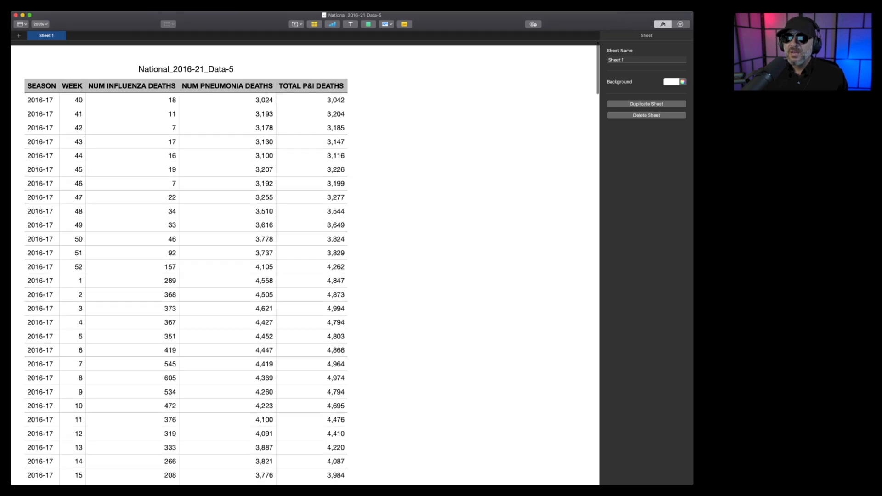
click(72, 96)
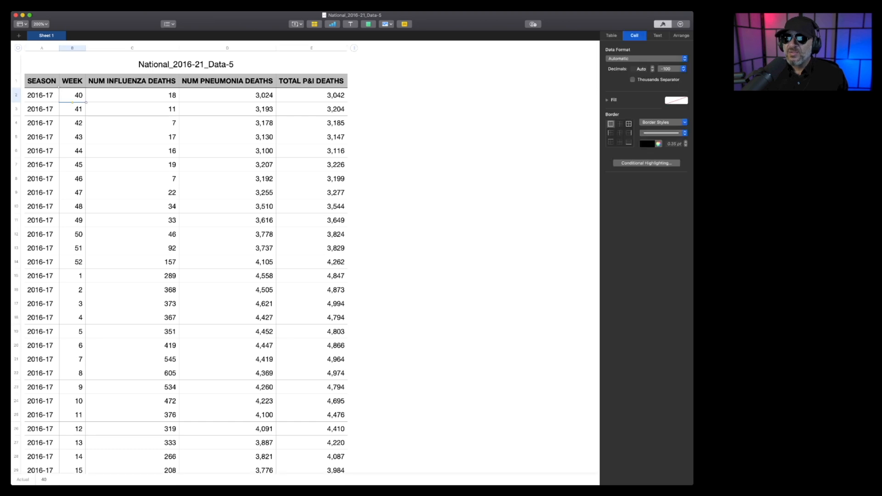
scroll(186, 276, down, 1)
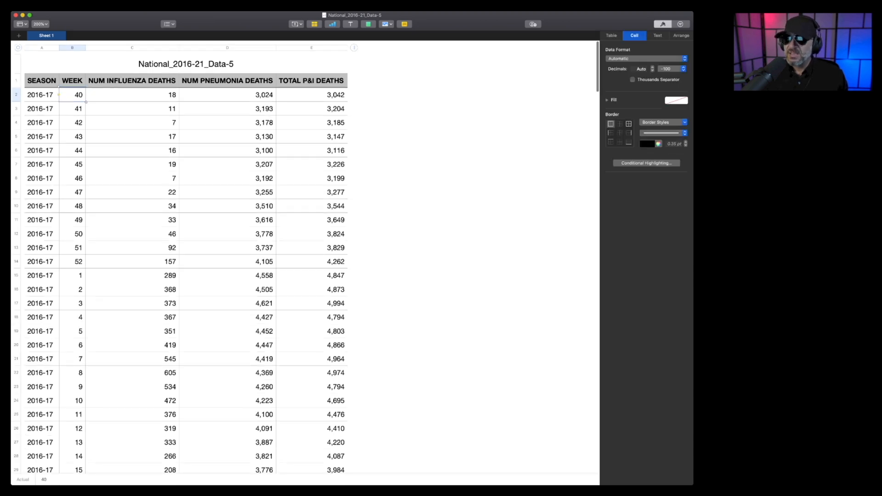
scroll(186, 276, down, 20)
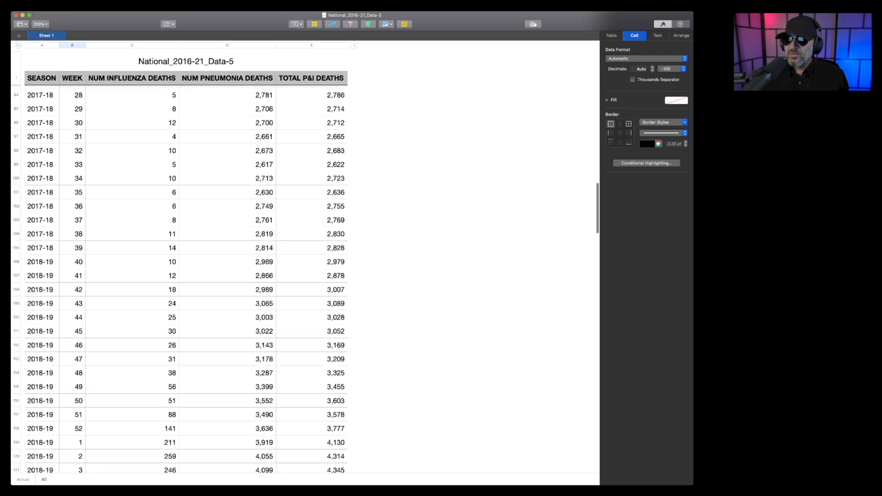
scroll(186, 276, down, 20)
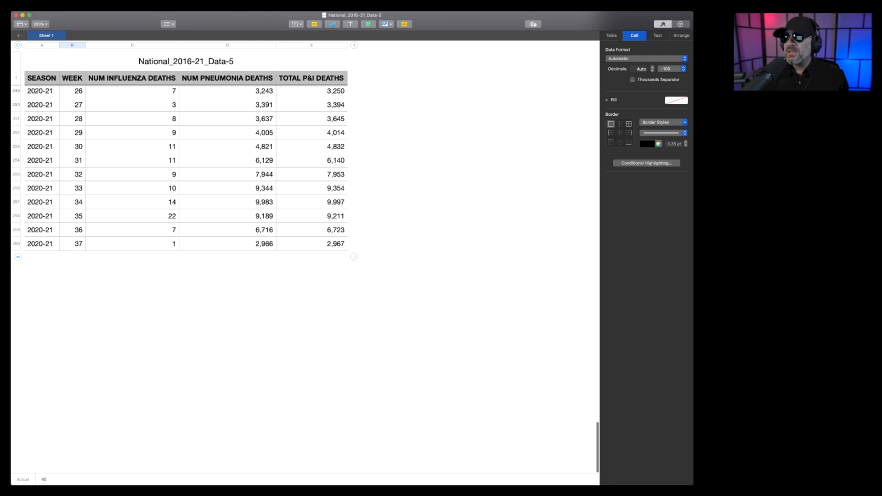
- Insert a 3D column chart beside the table and plot every weekly value of the Total P&I Deaths column
click(441, 275)
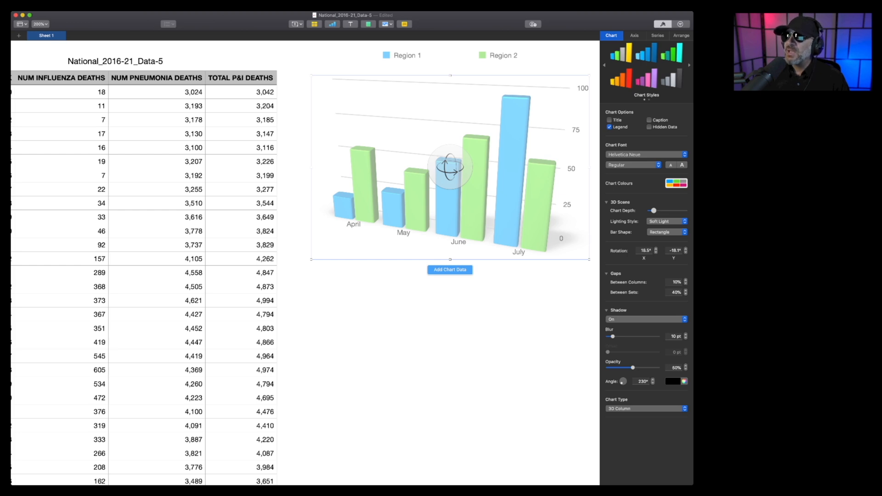
click(449, 269)
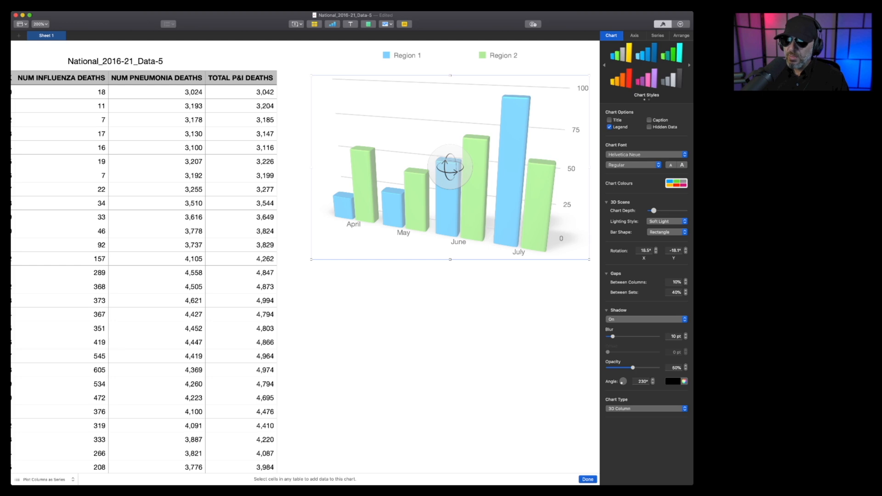
scroll(303, 257, up, 1)
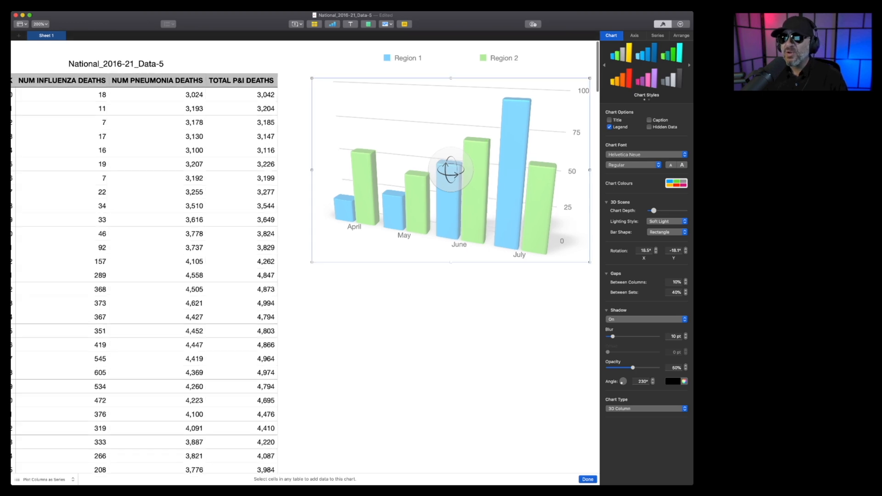
click(247, 95)
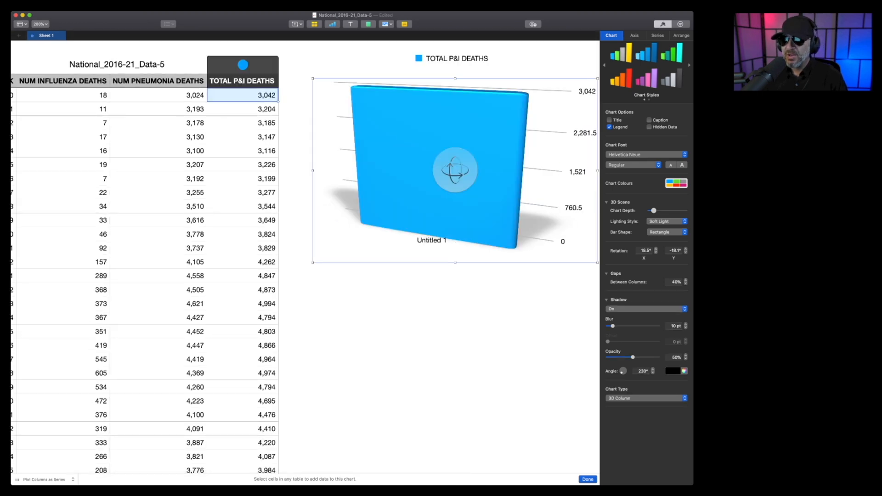
drag(246, 95, 246, 244)
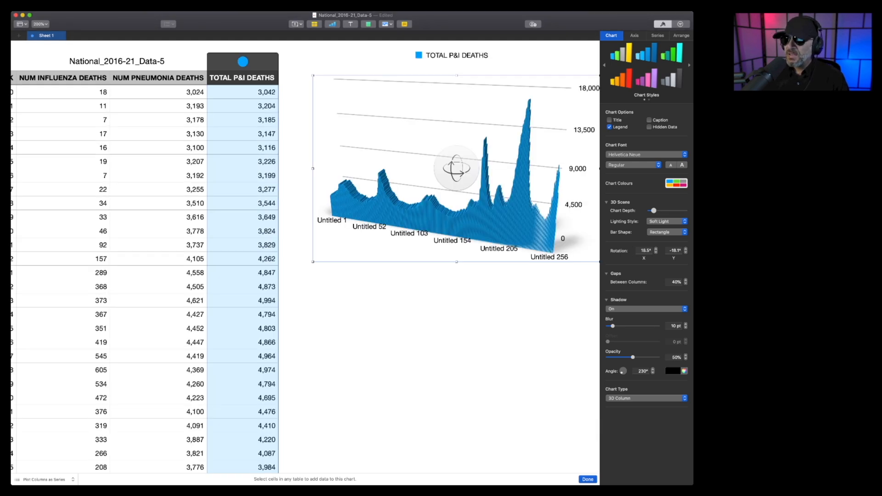
- Enlarge the 3D column chart to about one and a half times its size and finish editing its data references
scroll(303, 262, right, 5)
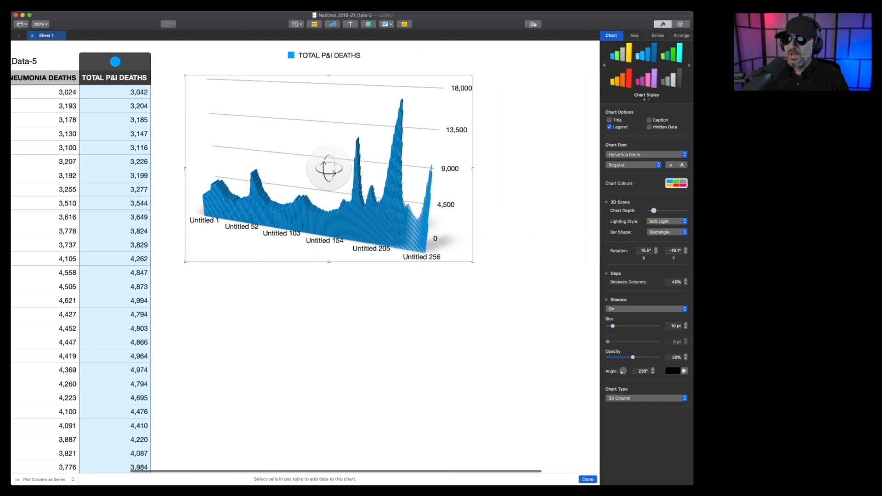
scroll(304, 261, left, 8)
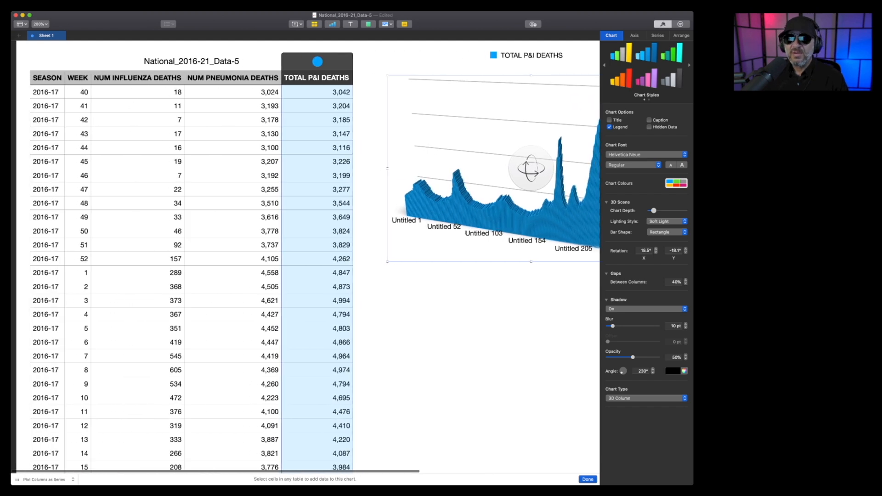
scroll(303, 262, right, 10)
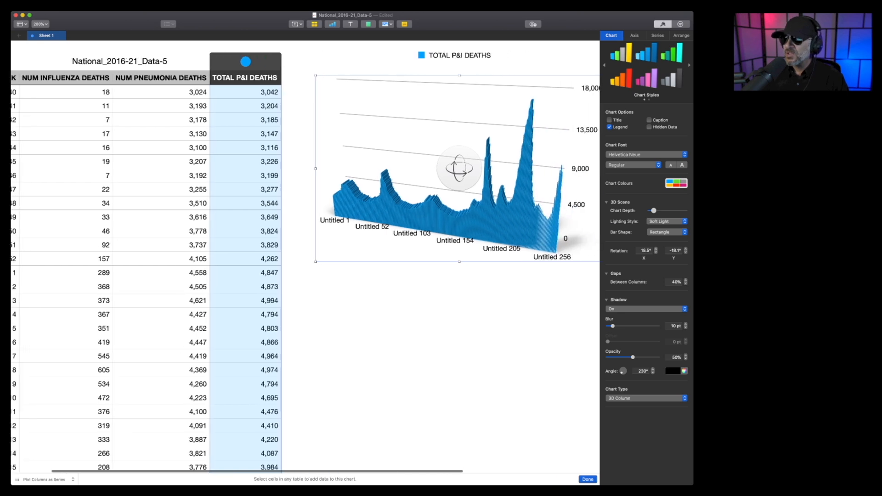
scroll(294, 262, right, 1)
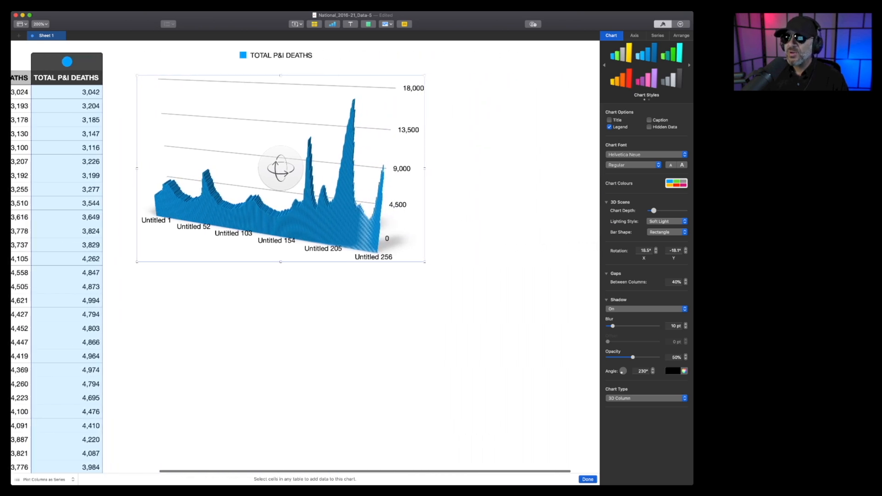
drag(425, 262, 571, 344)
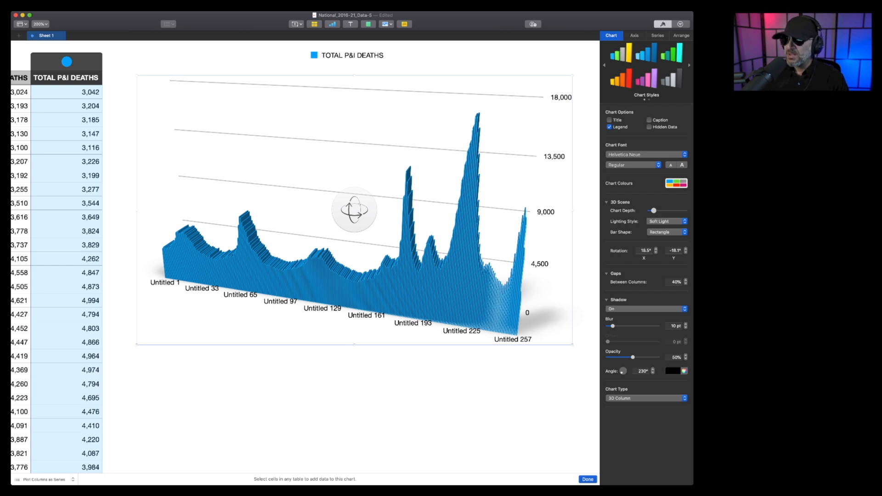
click(588, 480)
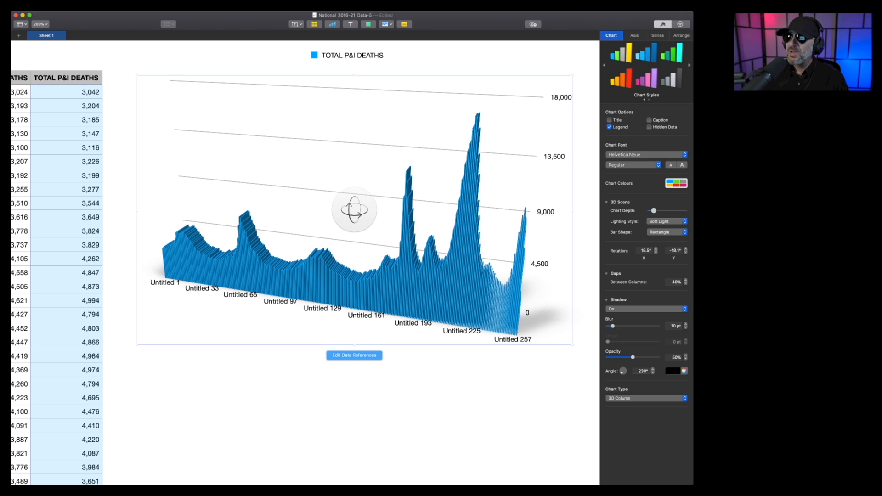
click(478, 413)
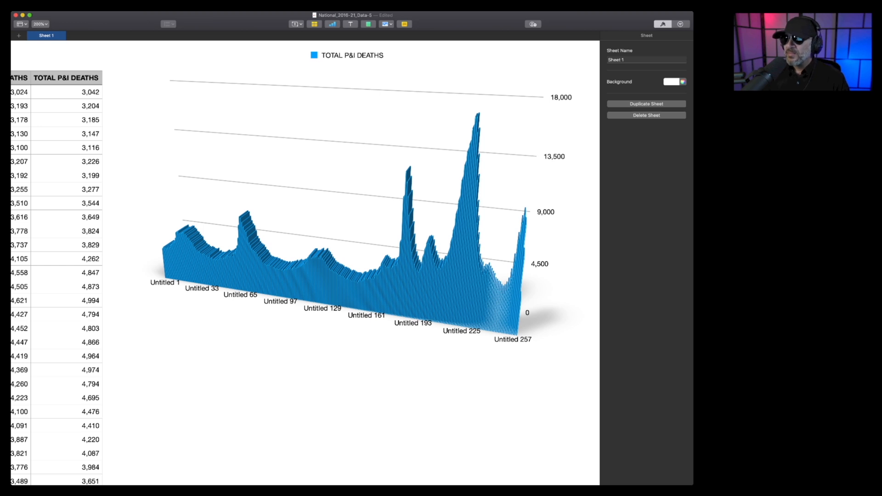
- Open the axis label settings for the chart's category labels
click(368, 275)
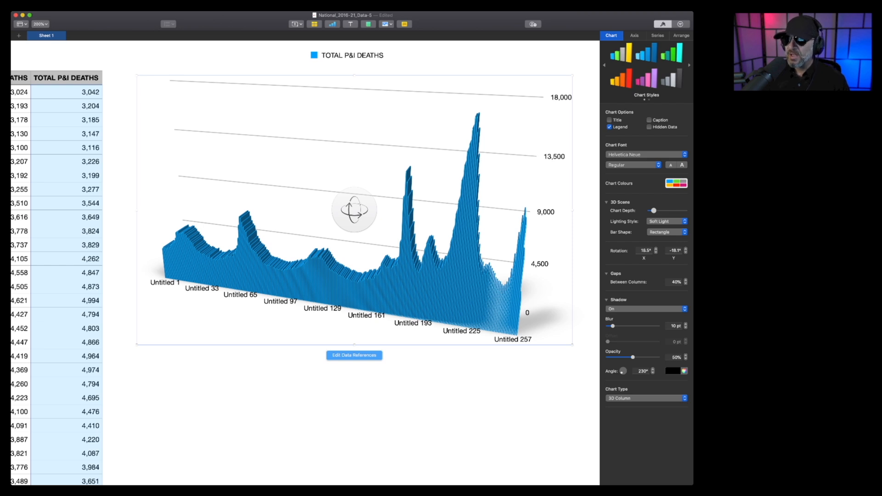
click(323, 308)
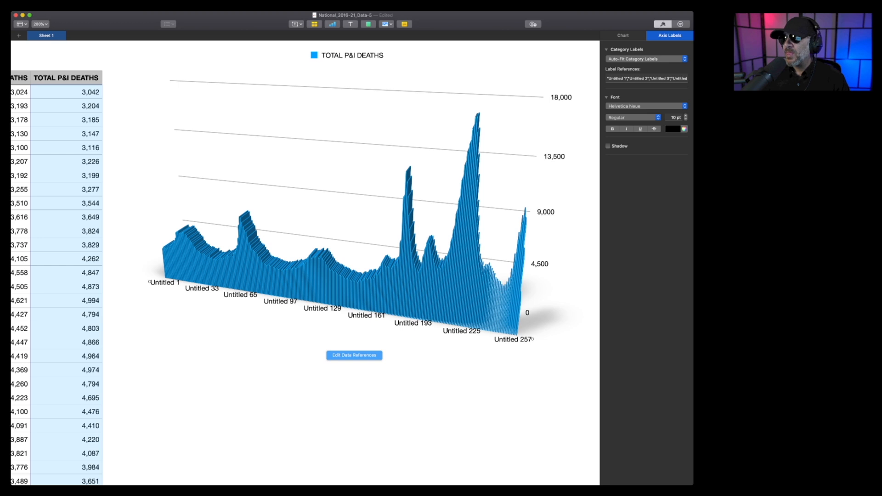
click(663, 24)
click(663, 24)
click(663, 24)
click(662, 24)
click(662, 24)
click(662, 24)
click(662, 23)
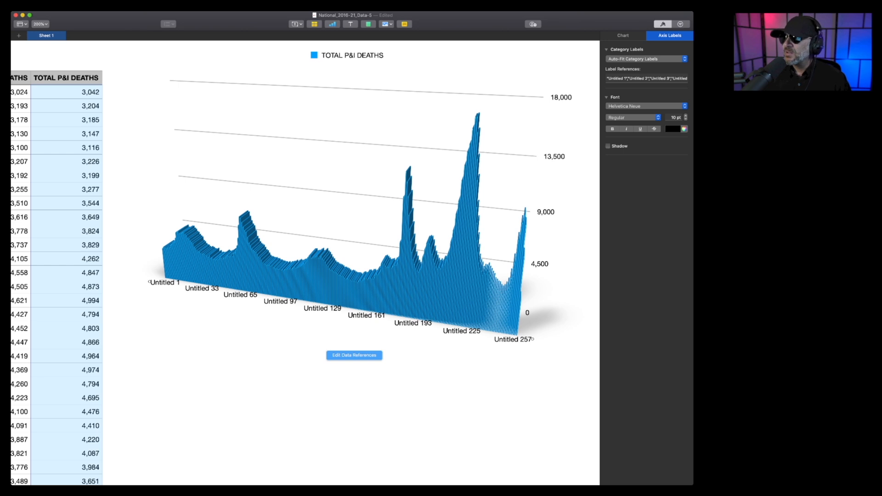
- Set the chart's category label references to all the weekly values in the WEEK column, from the first row to the last
click(646, 78)
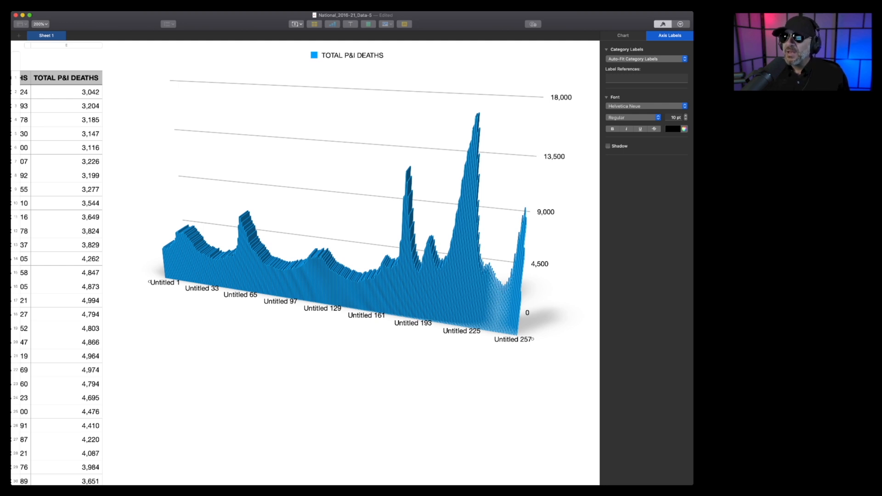
scroll(305, 267, left, 10)
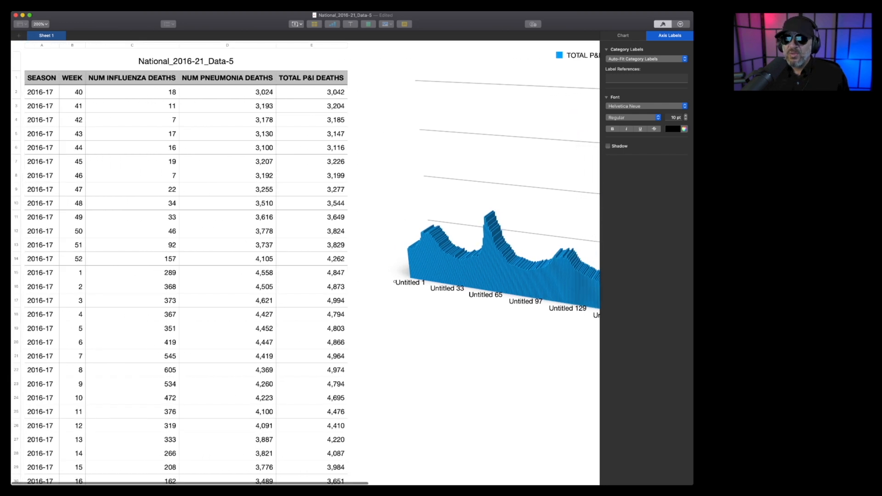
drag(72, 92, 72, 480)
scroll(306, 257, down, 20)
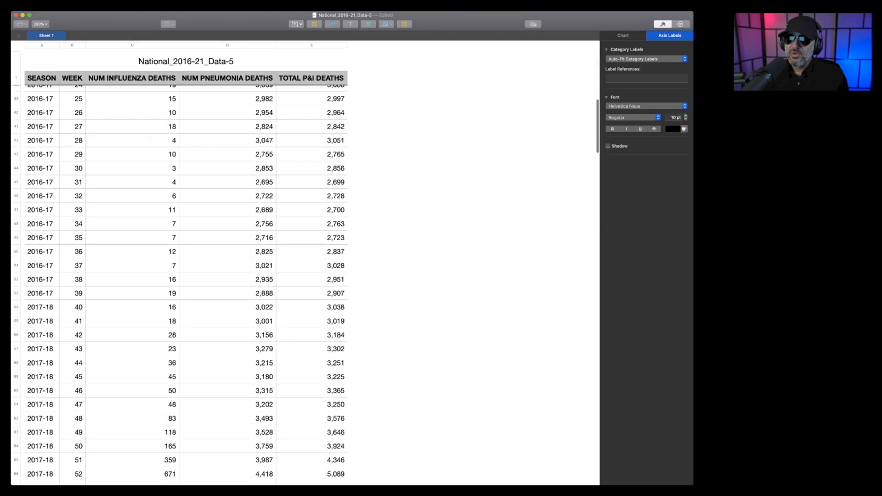
scroll(306, 262, down, 20)
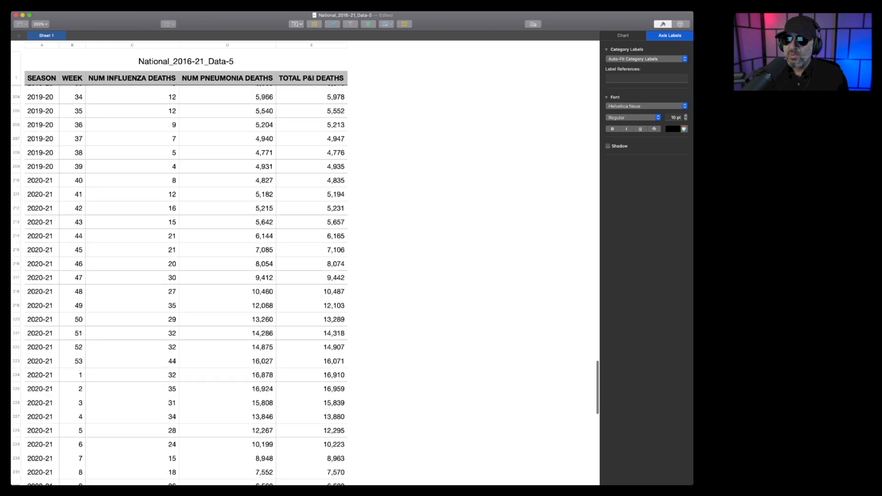
shift+click(72, 256)
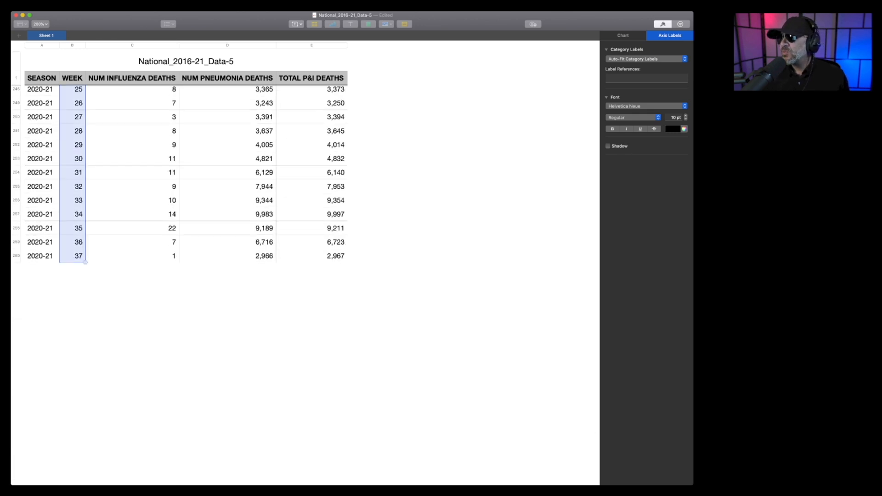
key(Return)
- Switch the chart's category labels to custom intervals and show a label every 13 categories
scroll(306, 263, up, 20)
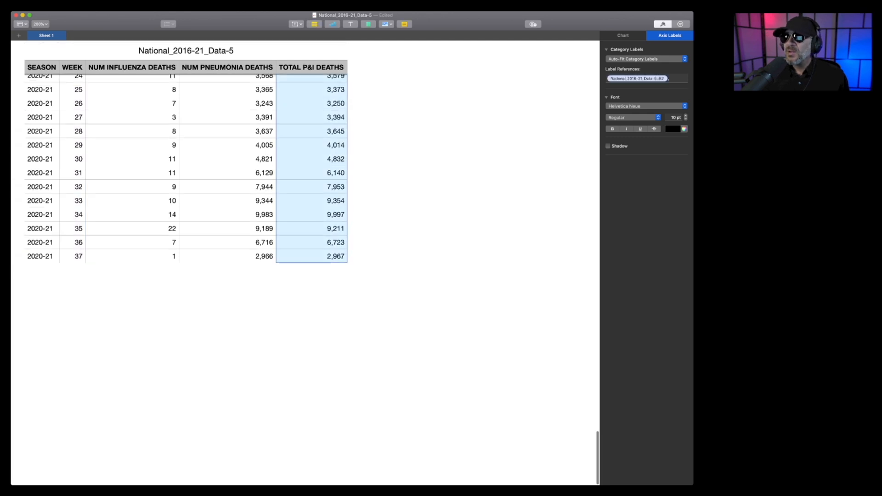
scroll(305, 263, up, 20)
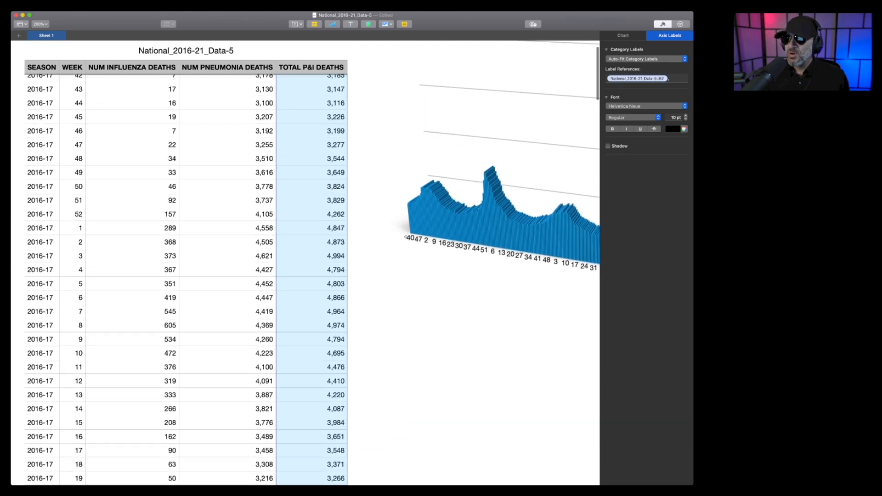
scroll(305, 263, right, 5)
scroll(305, 263, right, 10)
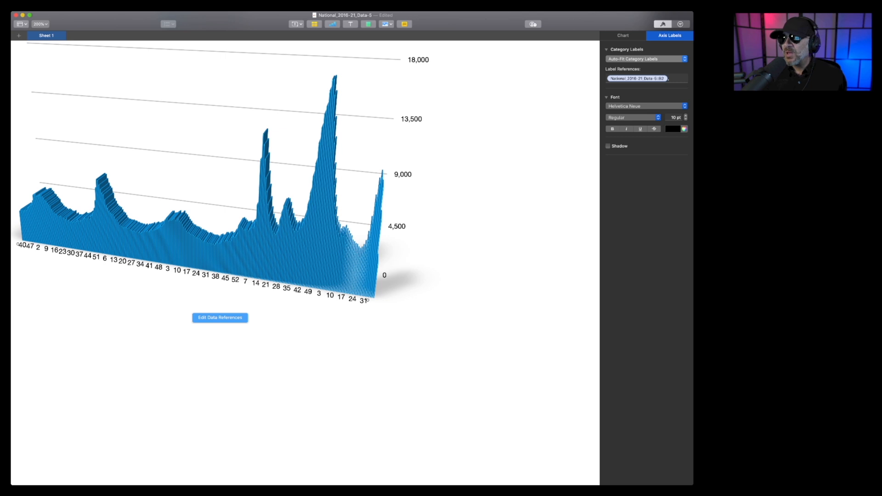
click(634, 74)
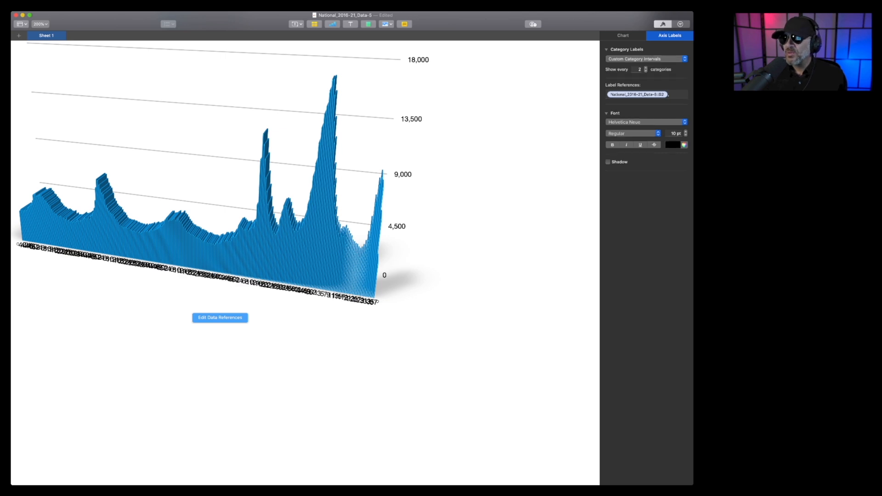
click(645, 68)
click(646, 68)
click(646, 68)
click(645, 68)
click(646, 68)
click(645, 68)
click(646, 68)
click(645, 68)
click(645, 68)
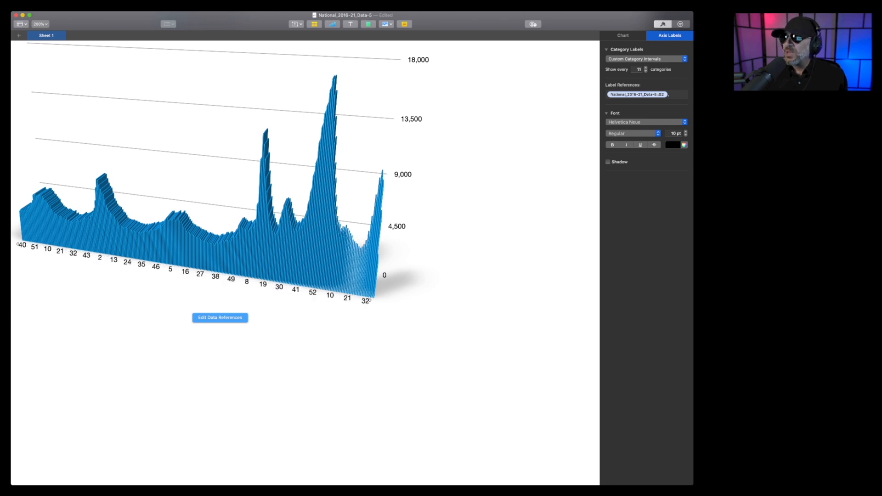
click(645, 68)
click(646, 68)
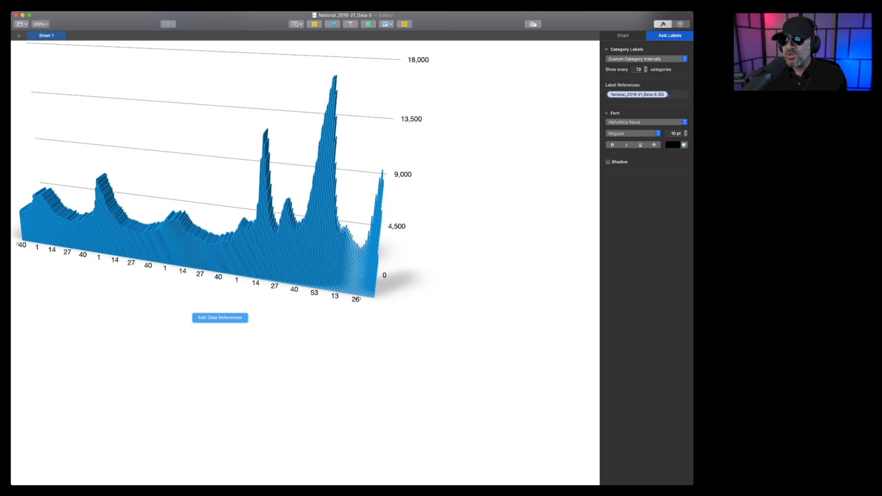
click(460, 358)
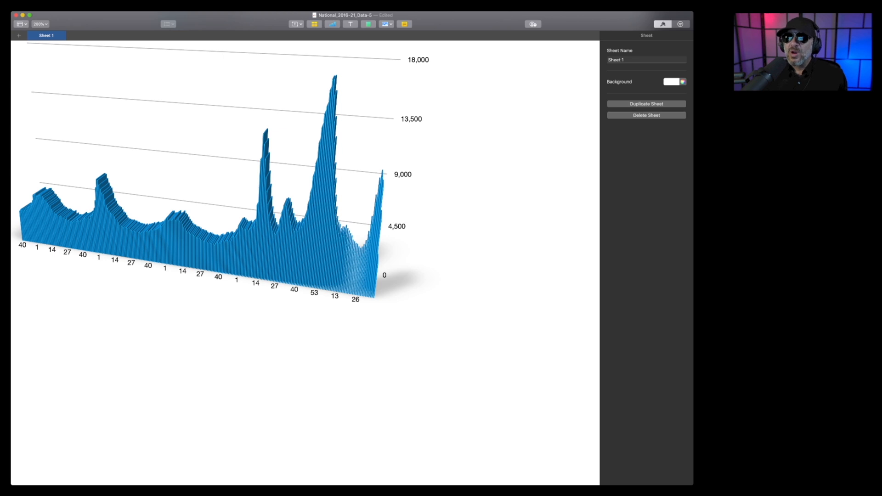
- Rotate the 3D column chart to about -1.2° on X and 29.9° on Y, and nudge its position on the sheet
click(211, 173)
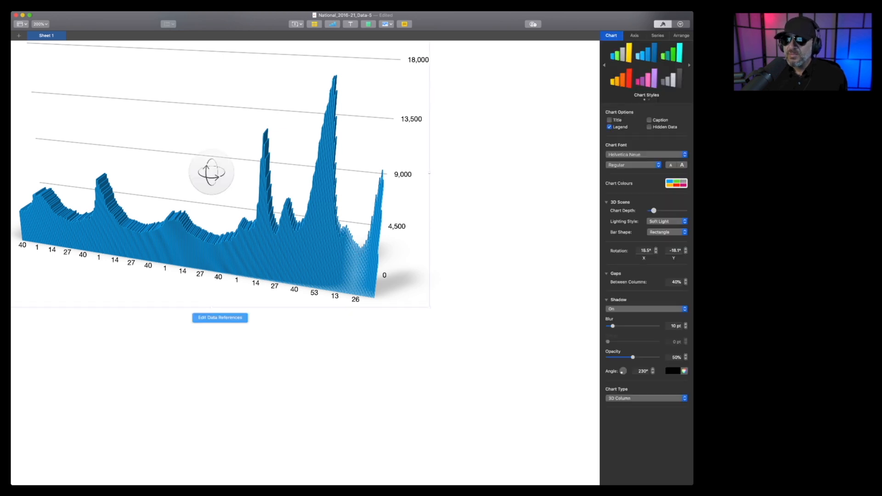
drag(211, 172, 294, 141)
scroll(294, 197, left, 1)
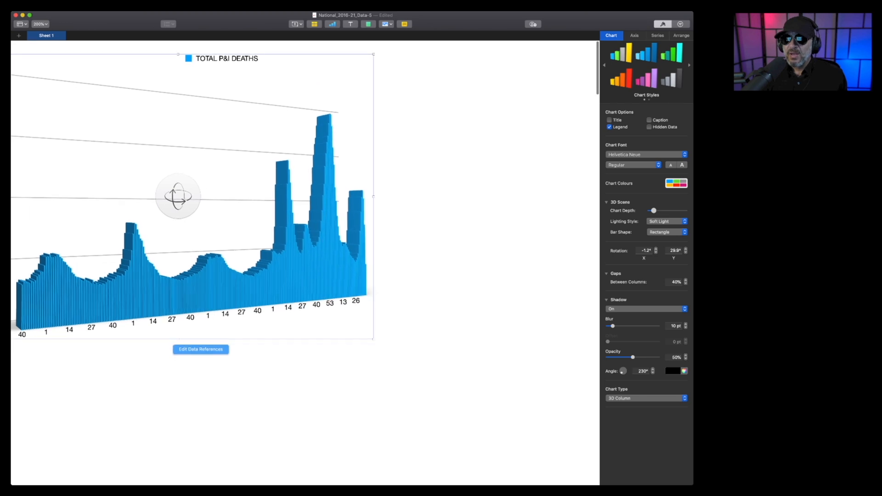
scroll(303, 216, left, 5)
scroll(303, 216, up, 3)
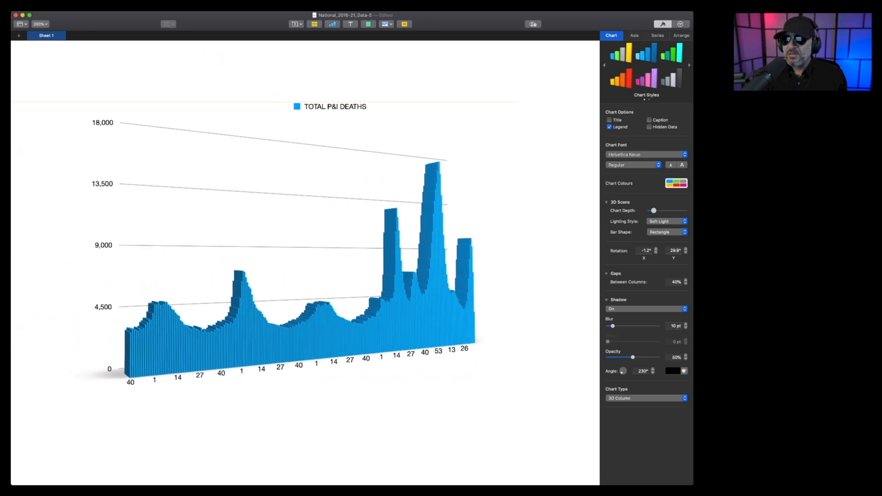
drag(303, 216, 298, 220)
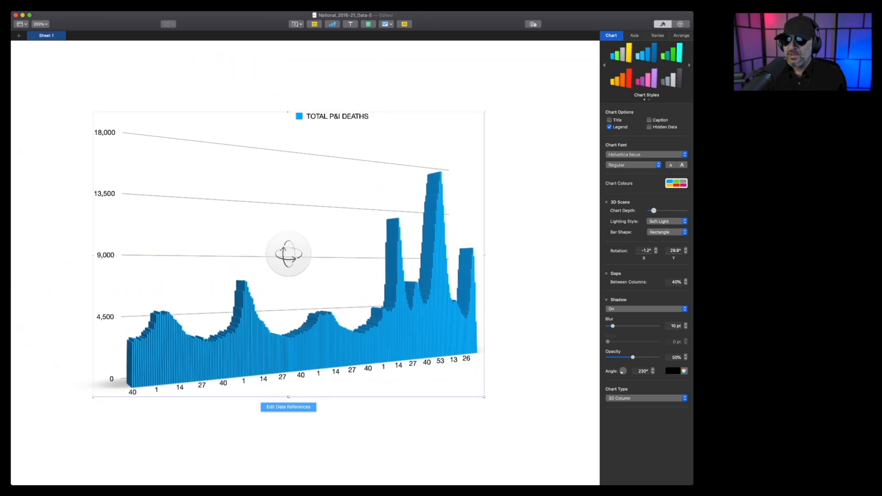
- Move the chart legend down over the lower middle of the plot area and rename it "Weekly P&I Deaths"
click(337, 116)
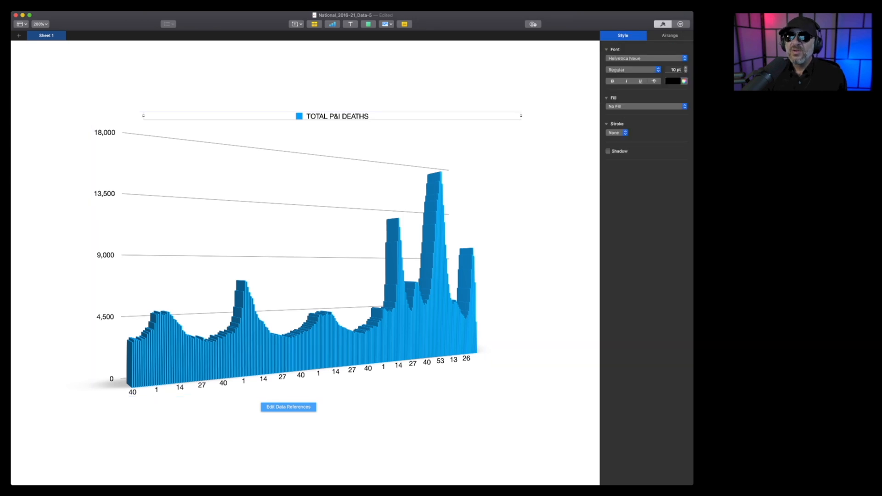
drag(337, 116, 311, 279)
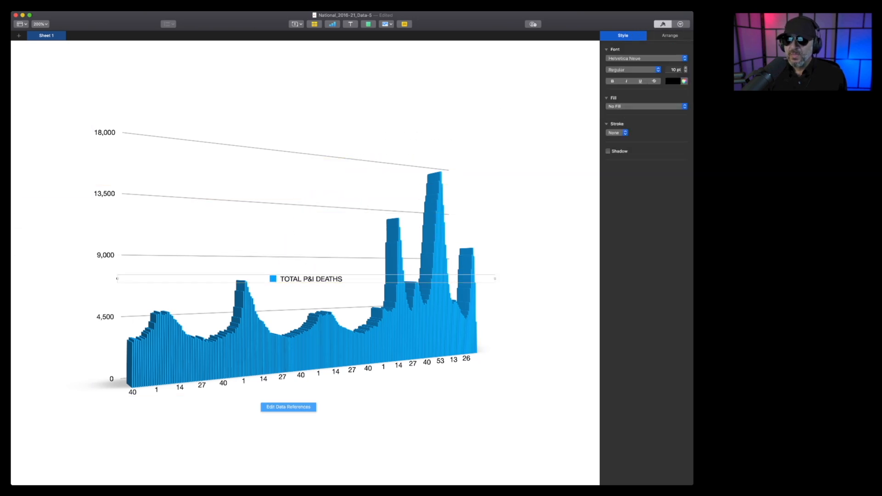
double_click(311, 279)
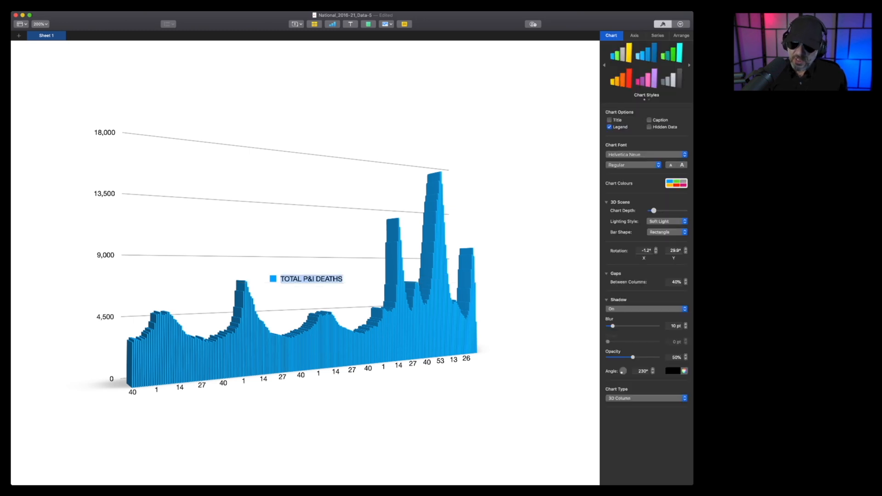
text(Week)
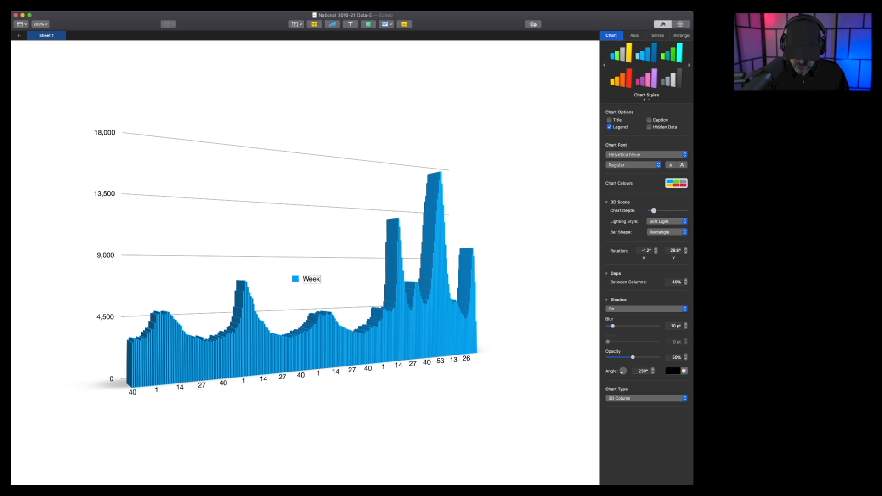
text(ly P&)
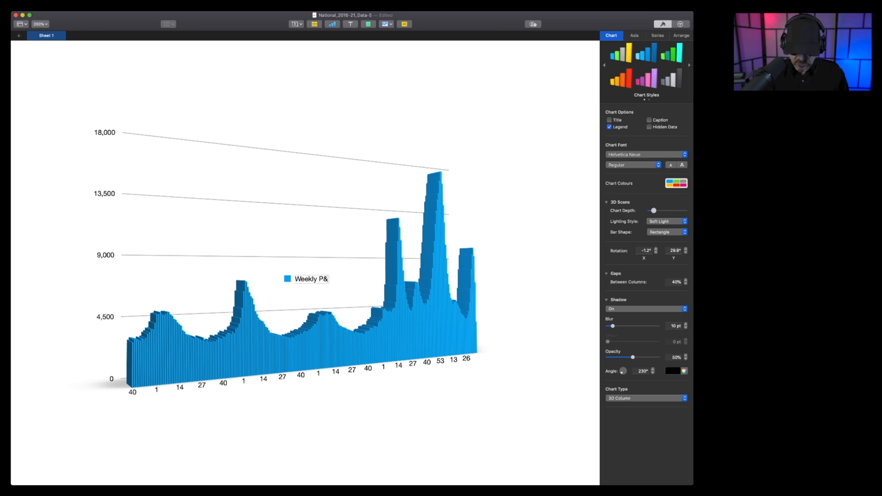
text(I Deaths)
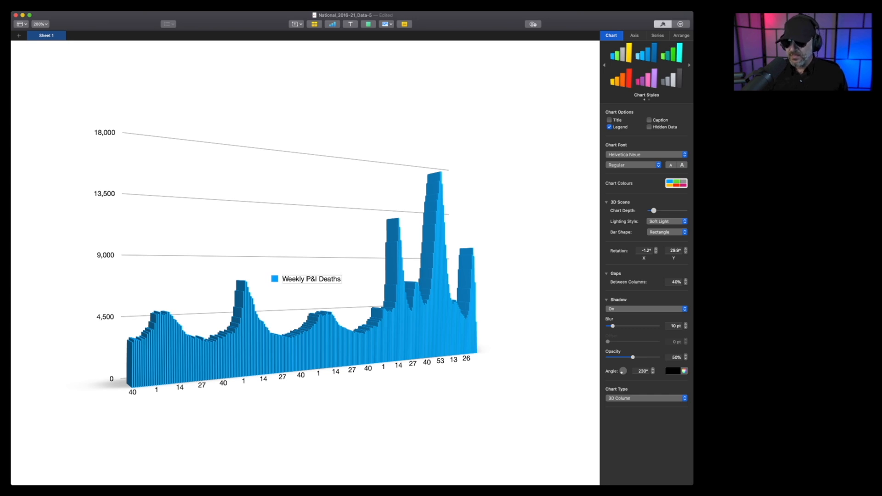
key(Escape)
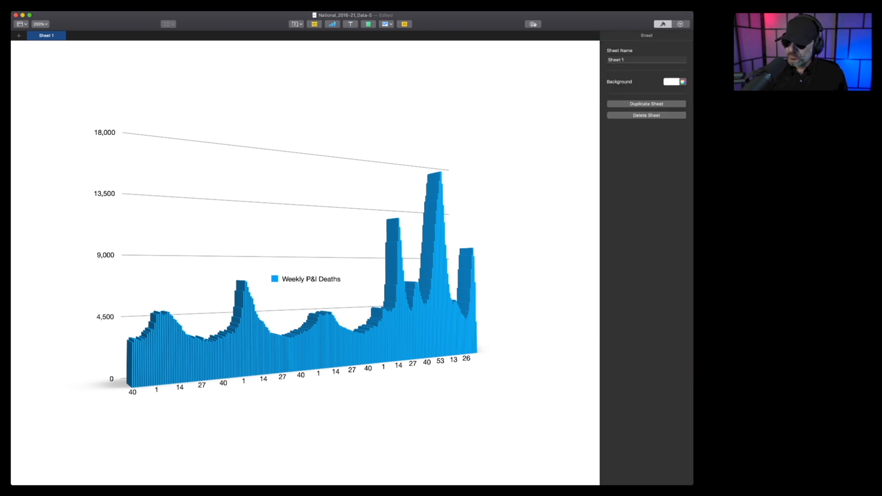
- Rotate the 3D chart to about -2.6° on X and -26.5° on Y, and slightly increase its chart depth
click(289, 254)
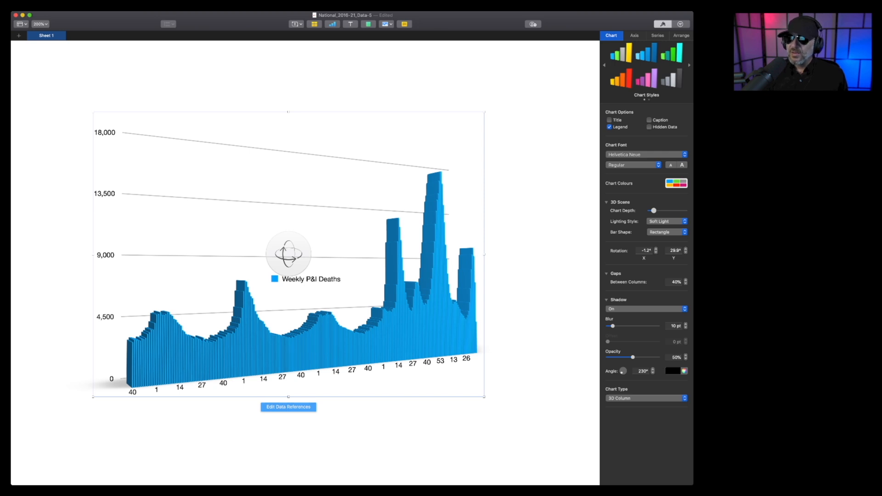
drag(288, 255, 230, 256)
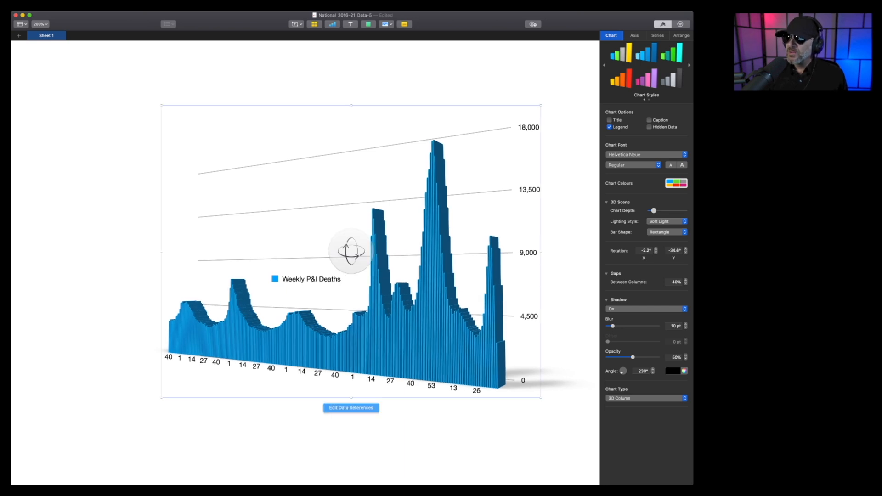
drag(653, 211, 658, 210)
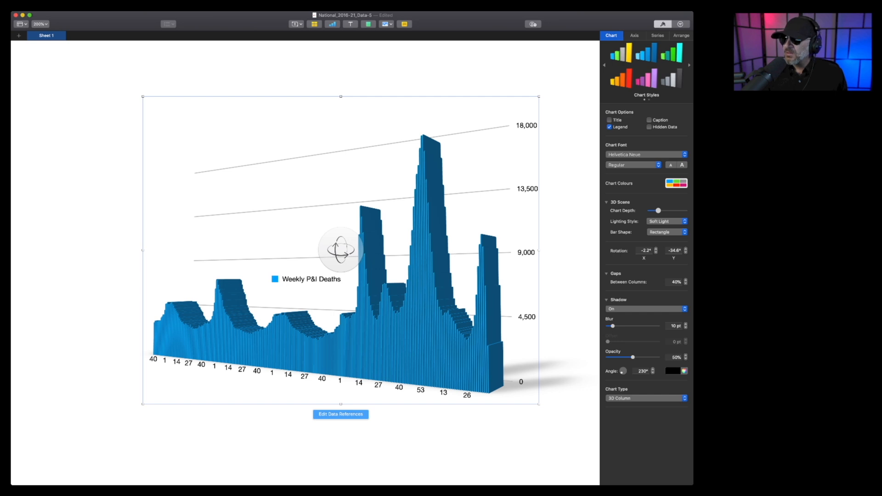
drag(341, 249, 372, 251)
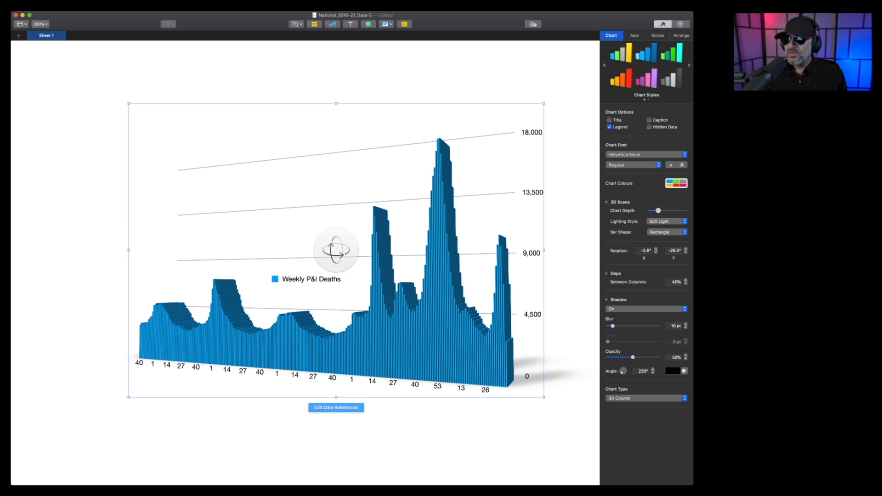
- Add a text box reading "2021" directly below the week 53 label on the chart's category axis
click(350, 24)
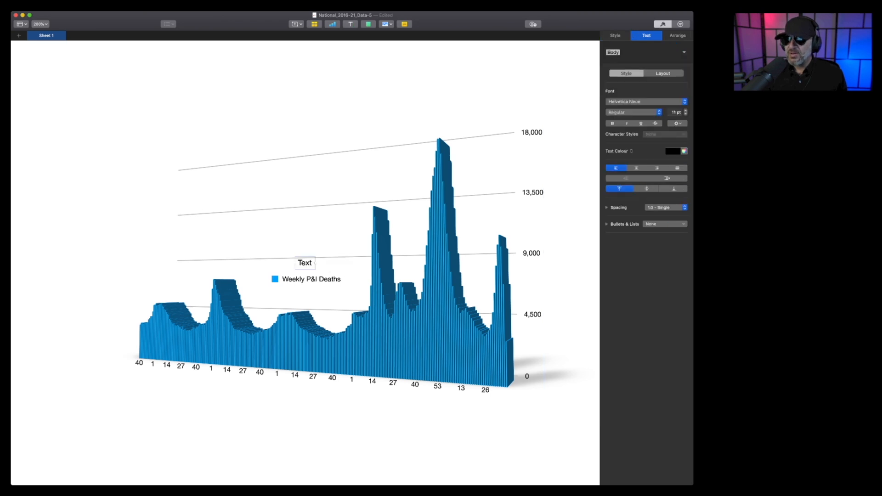
drag(305, 262, 441, 397)
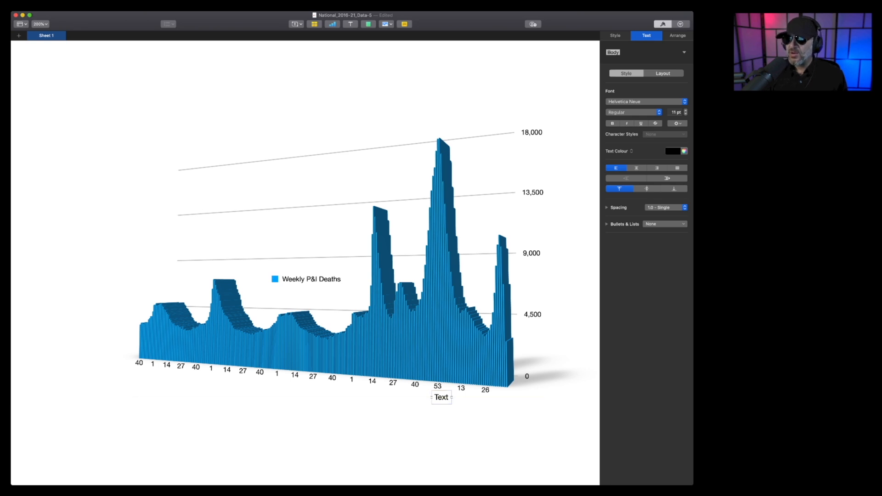
double_click(440, 396)
text(2021)
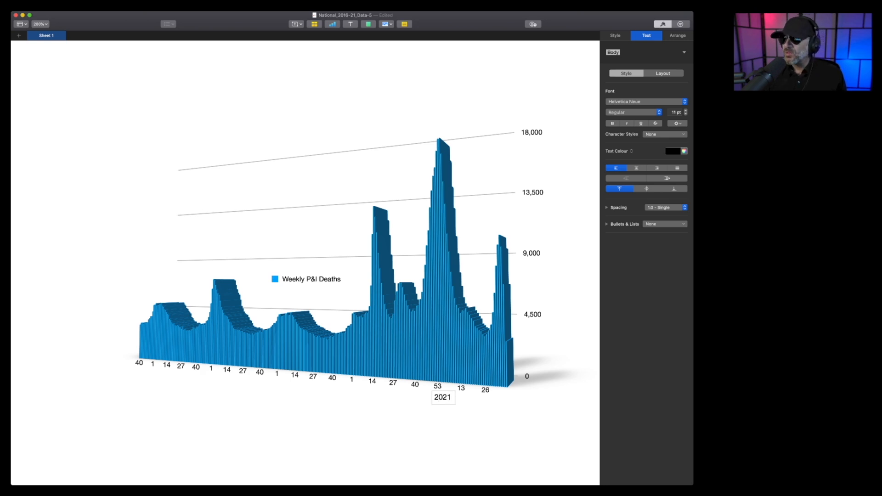
click(460, 436)
- Duplicate the 2021 text label, place the copy below the last week 1 axis label, and change it to "2020"
click(442, 397)
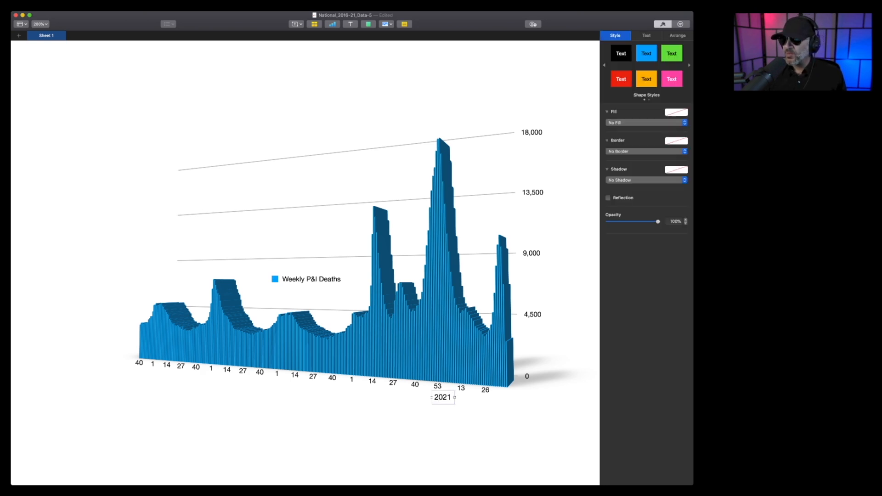
key(super+d)
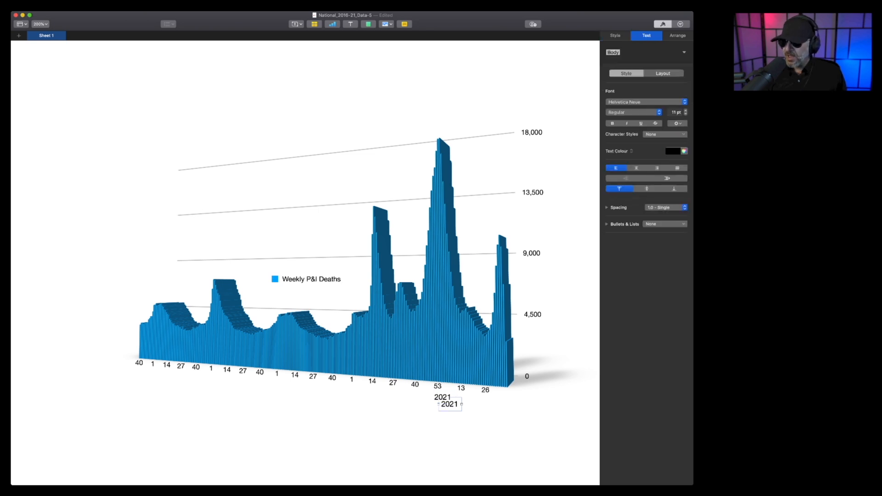
drag(449, 404, 347, 391)
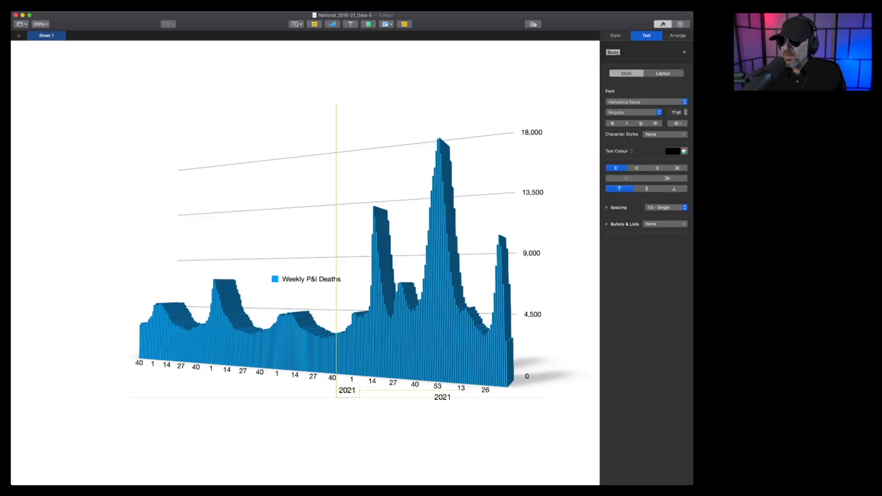
click(348, 391)
double_click(347, 390)
text(2020)
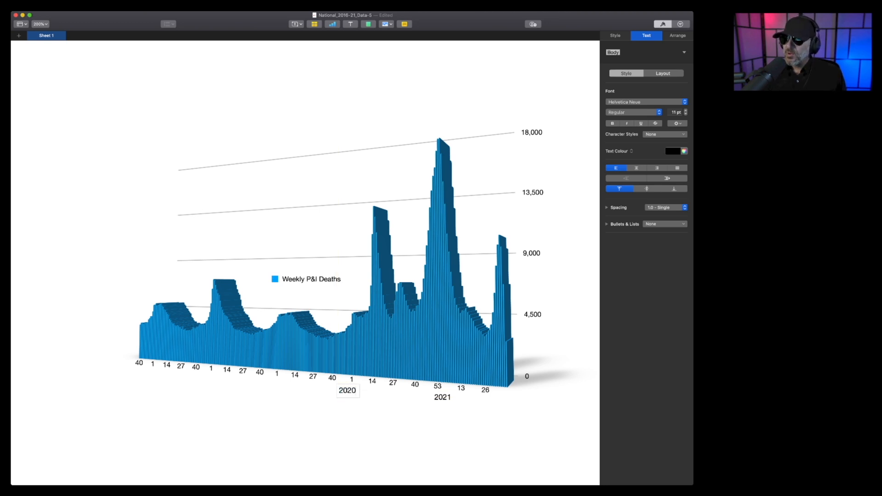
key(Escape)
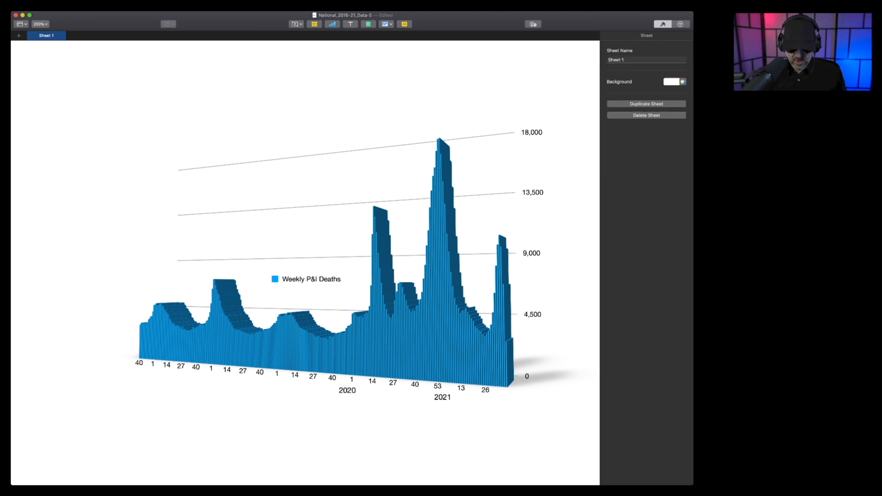
- Paste another year label, place it below the third week 1 axis label, and change its text to "2019"
key(super+v)
drag(293, 263, 264, 386)
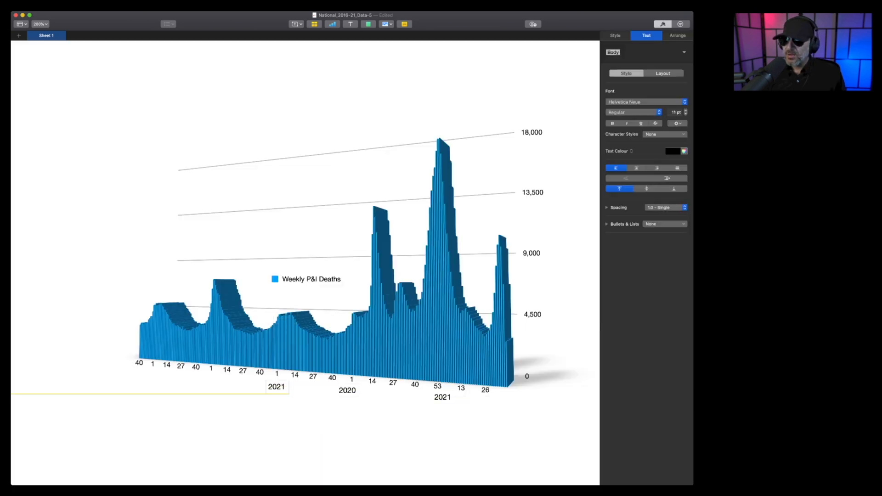
double_click(276, 386)
text(2019)
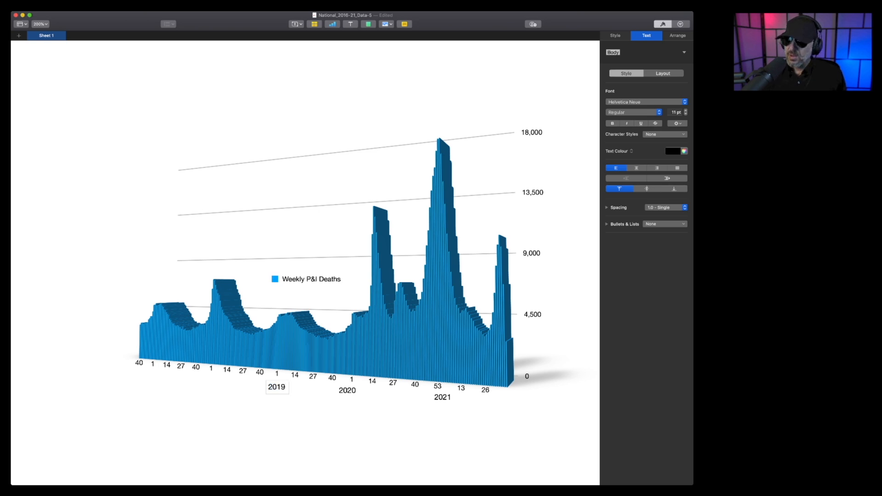
click(277, 425)
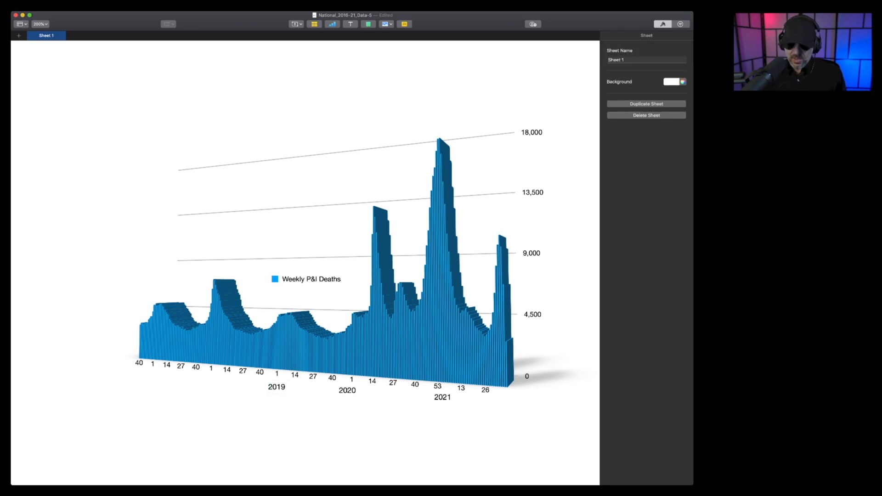
- Paste a year label, place it below the chart's second week 1 axis label, and change its text to "2018"
key(super+v)
drag(293, 263, 196, 380)
double_click(205, 379)
text(2019)
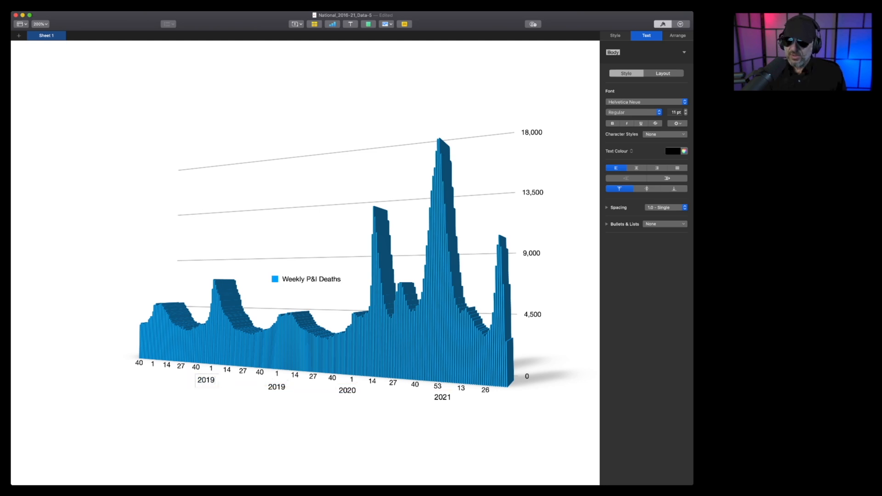
double_click(206, 381)
text(2018)
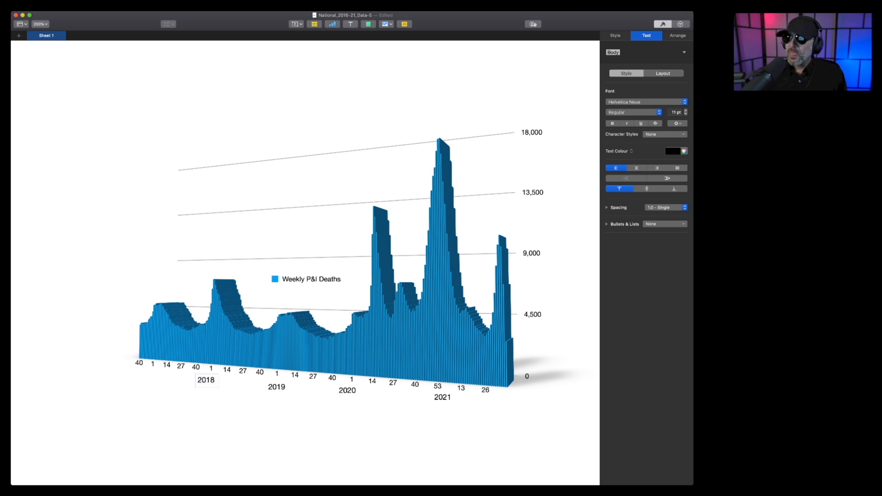
click(207, 427)
- Paste a year label, place it below the chart's first week 1 axis label, and change its text to "2017"
key(super+v)
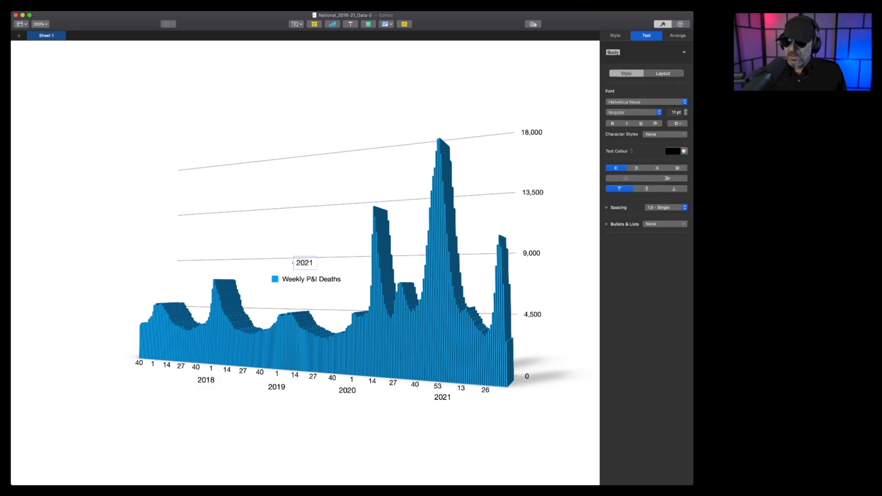
drag(293, 263, 137, 377)
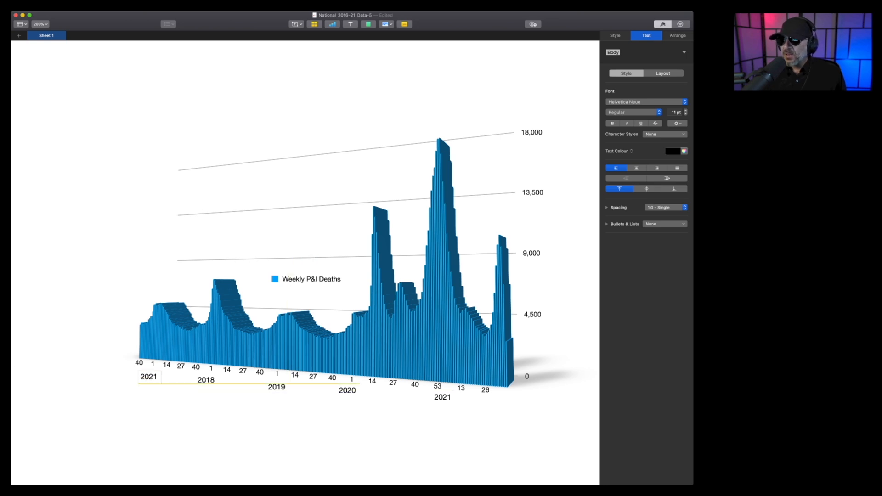
double_click(148, 377)
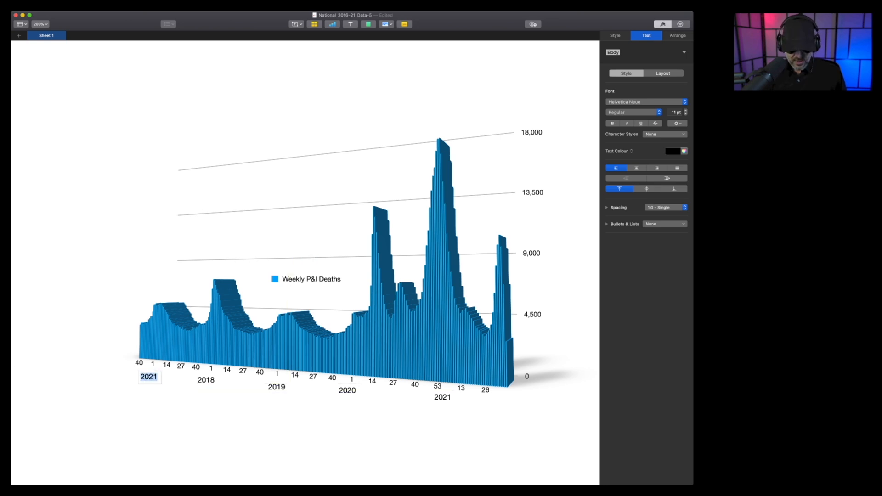
text(20)
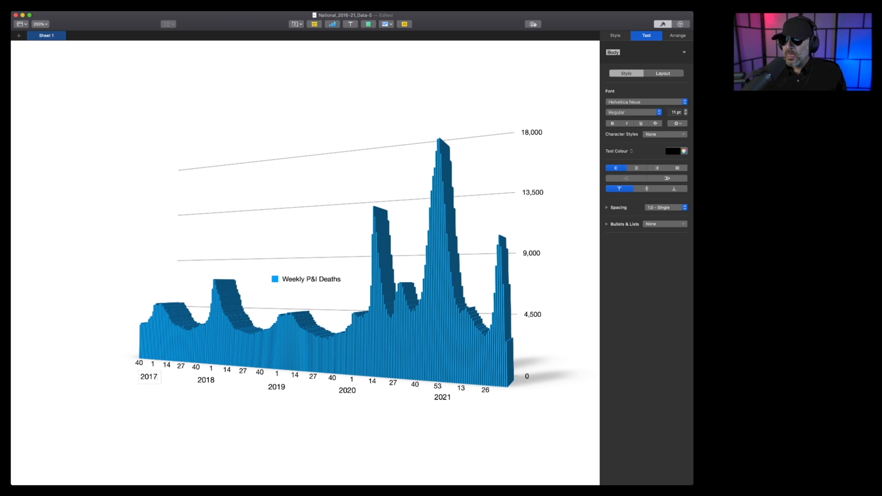
click(157, 417)
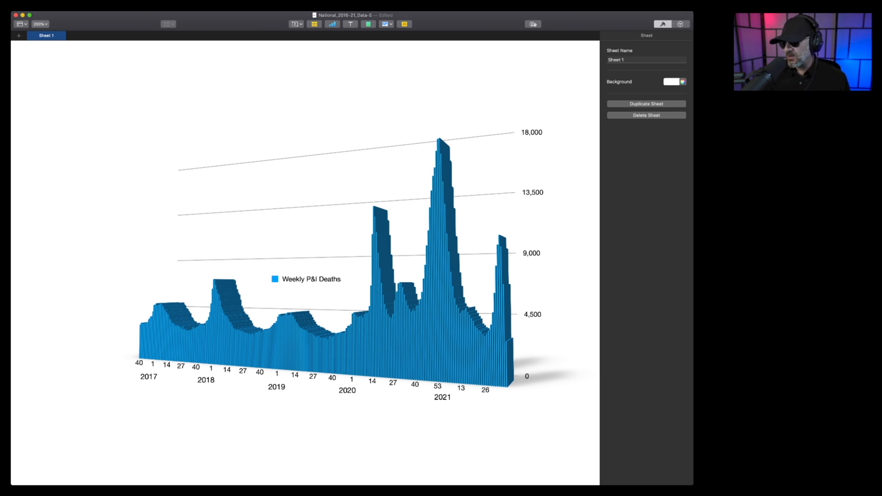
- Shift the 2020, 2019, 2018 and 2017 labels slightly to the right below their week 1 axis labels
drag(348, 390, 355, 394)
drag(277, 386, 279, 386)
drag(206, 379, 214, 380)
drag(148, 377, 159, 377)
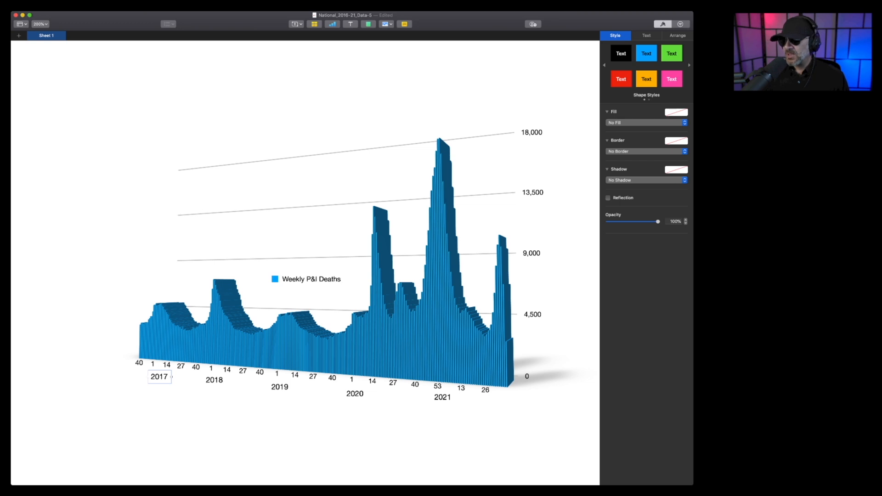
- Paste another year label, place it just left of the 2017 label, and change its text to "2016"
key(super+v)
drag(168, 383, 122, 373)
double_click(123, 373)
text(2016)
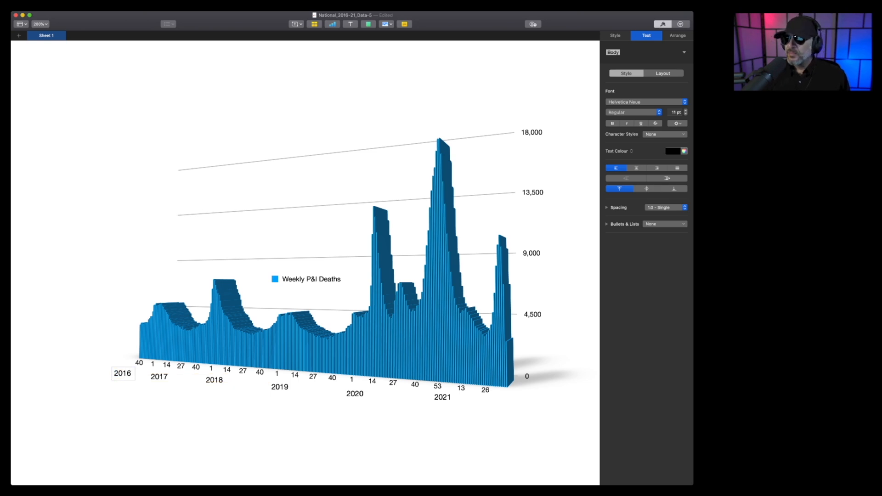
click(129, 418)
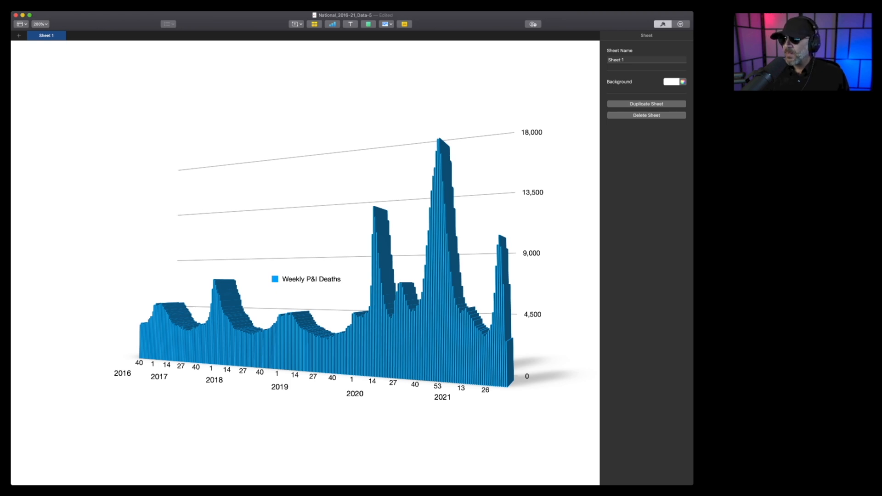
- Rotate the 3D chart to about -4.8° on X and -29.1° on Y, and save the spreadsheet
click(336, 251)
mouse_move(336, 250)
mouse_down()
mouse_move(321, 248)
mouse_move(333, 247)
mouse_up()
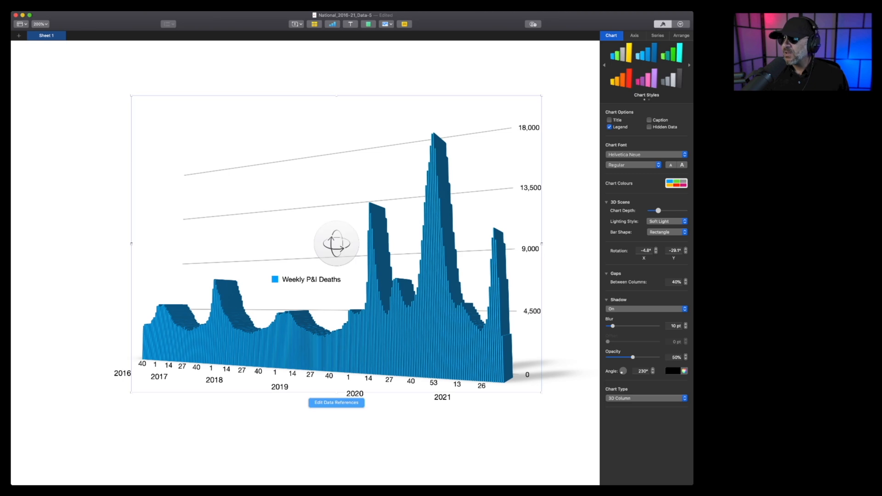
click(337, 68)
key(super+s)
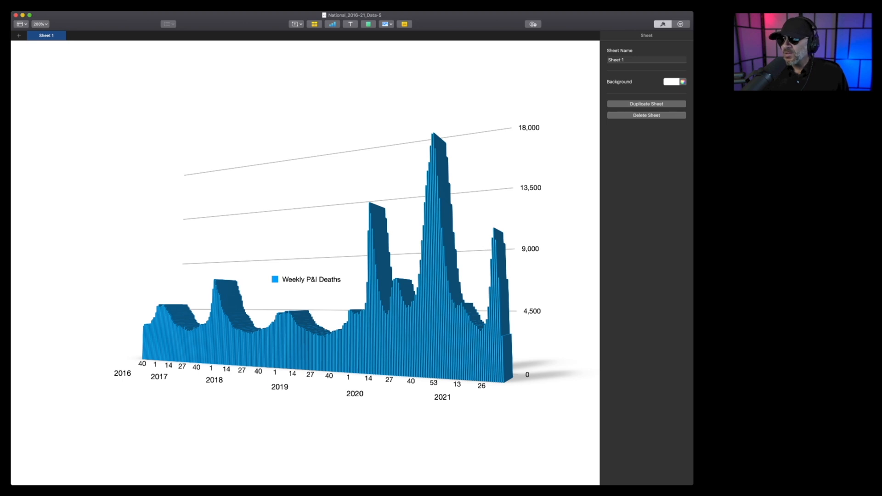
- Select the 3D chart and turn on its title
click(337, 244)
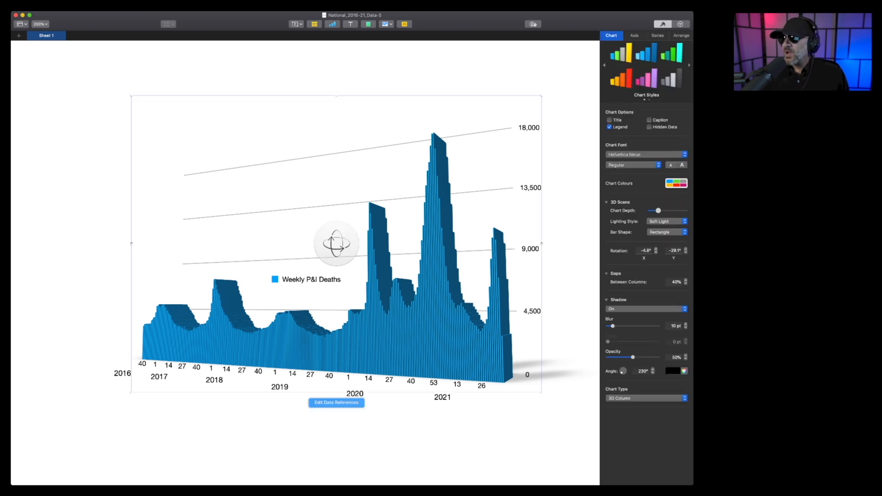
click(662, 24)
click(662, 24)
click(662, 24)
click(662, 24)
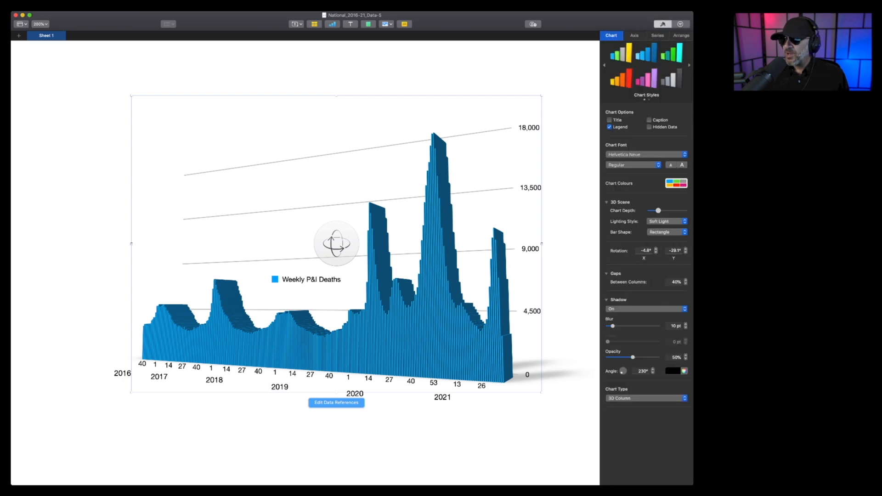
click(609, 120)
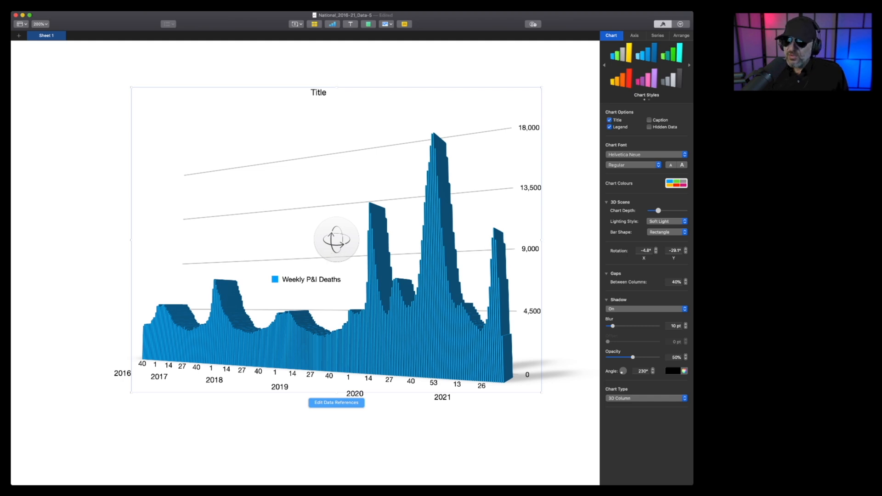
- Copy the main heading from the CDC FluView page in the browser and paste it over the chart's placeholder title in Numbers
key(super+Tab)
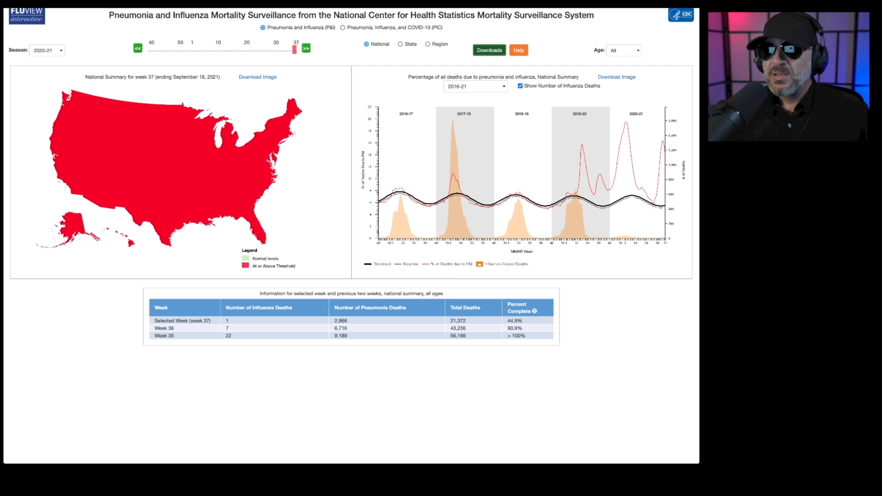
triple_click(352, 15)
key(super+c)
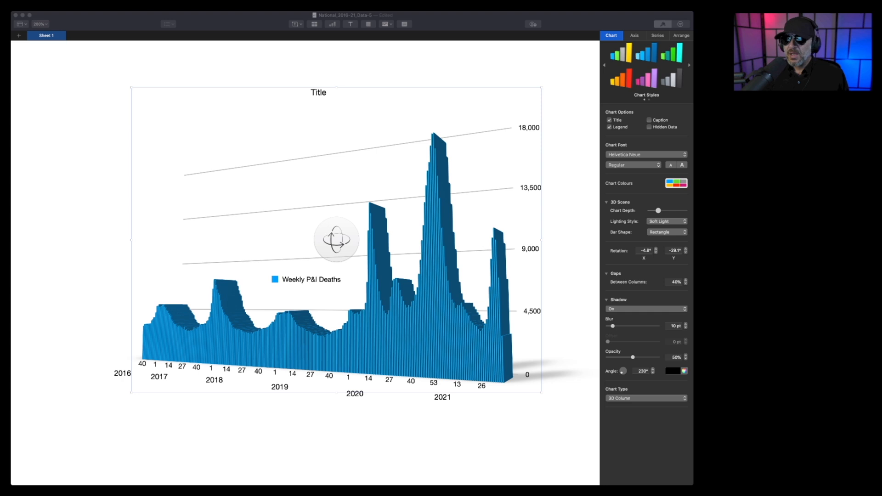
key(super+Tab)
double_click(319, 93)
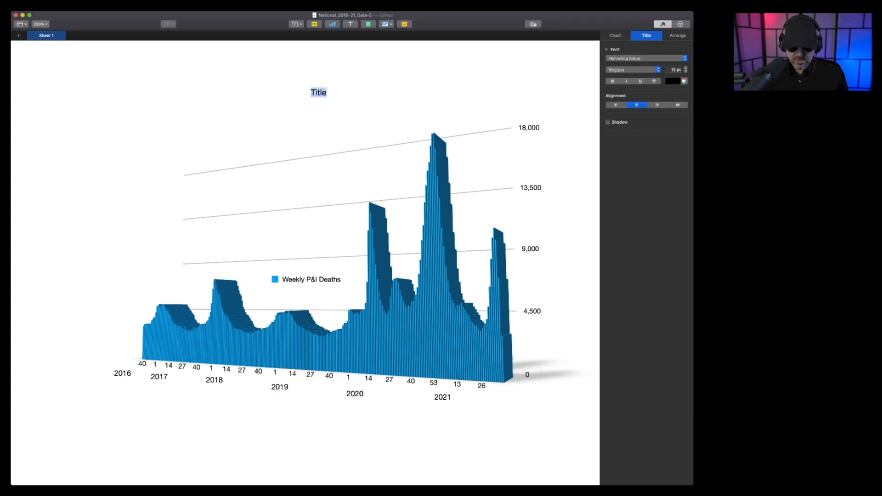
key(super+v)
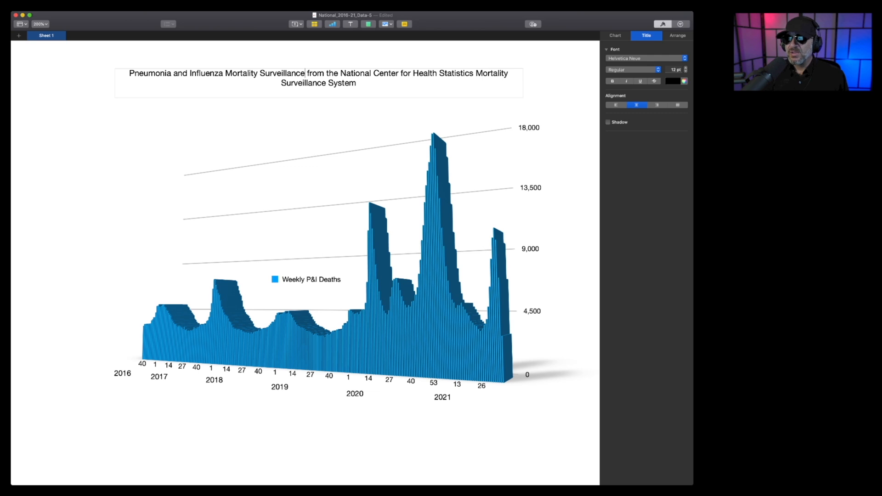
- Break the chart title after "Mortality Surveillance", "from the" and "National Center for Health Statistics", leaving a blank line before "Mortality Surveillance System"
key(Return)
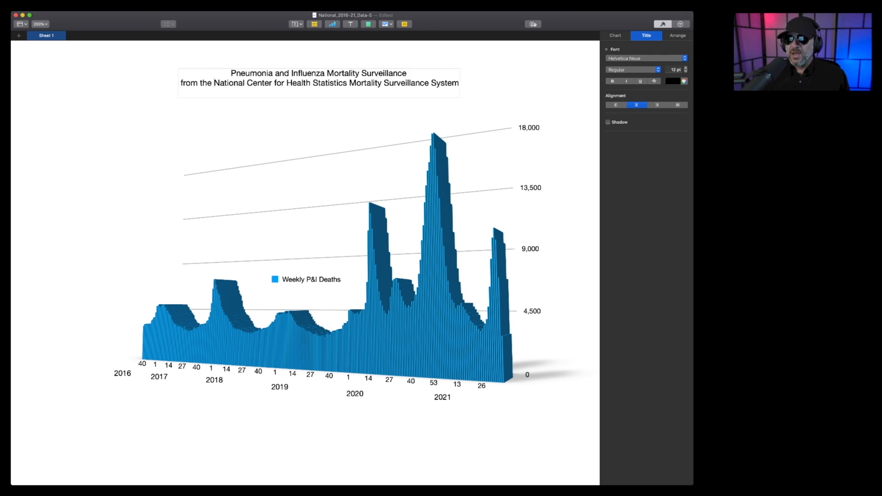
key(Return)
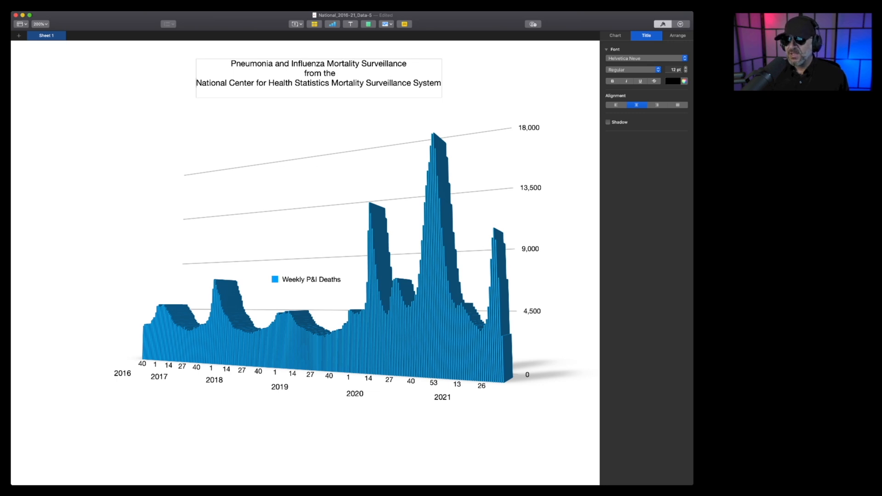
key(Return)
key(Return)
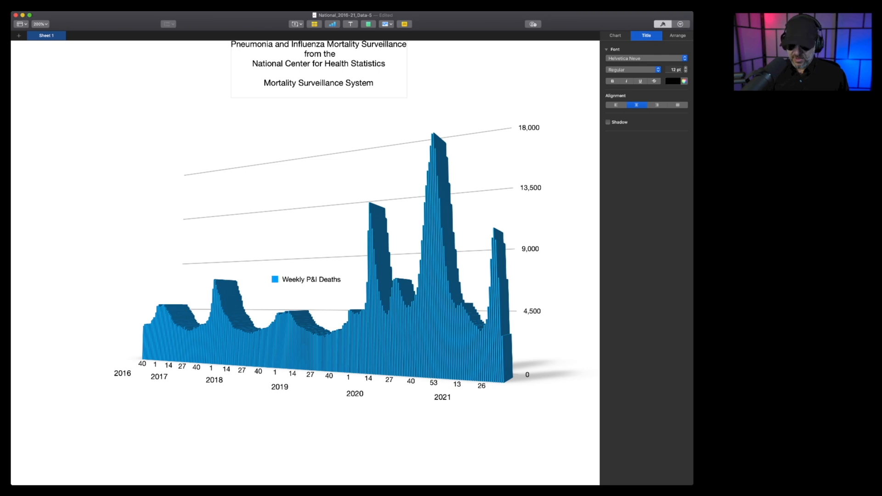
- Add a blank line and the line "2016 - until Present Day (September 30, 2021)" at the end of the chart title
key(Return)
key(Return)
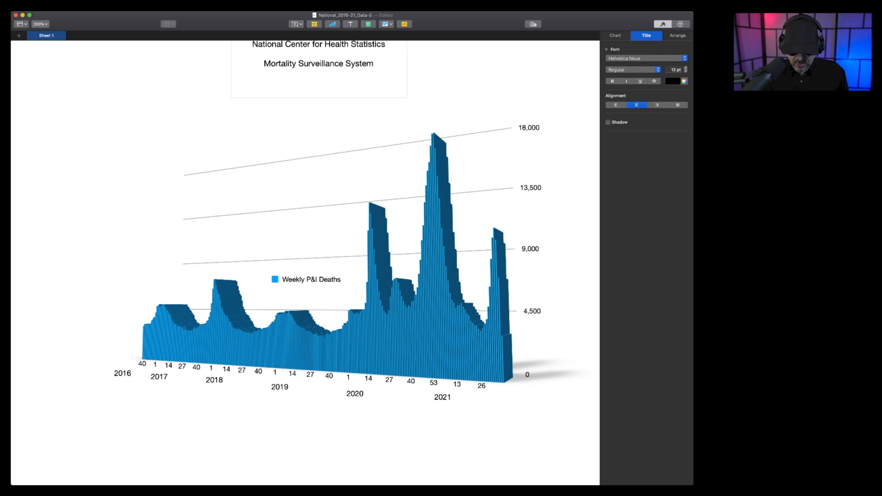
text(2016)
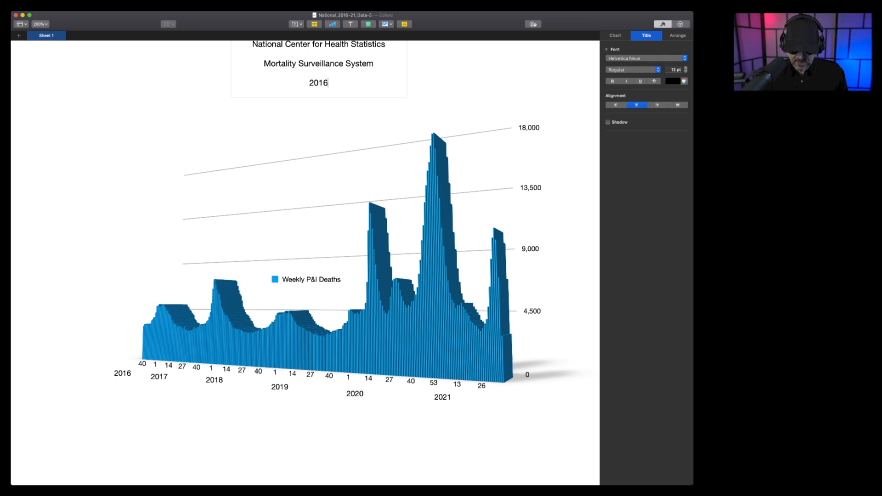
text( - unti)
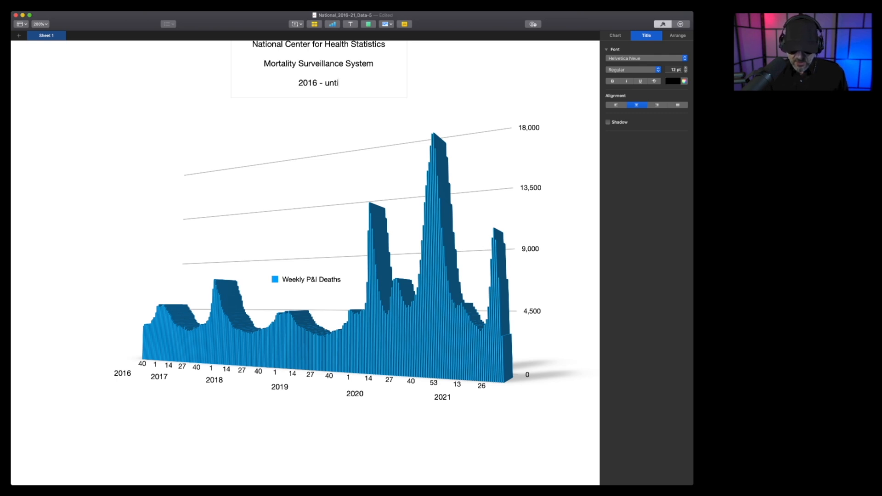
text(l Present Da)
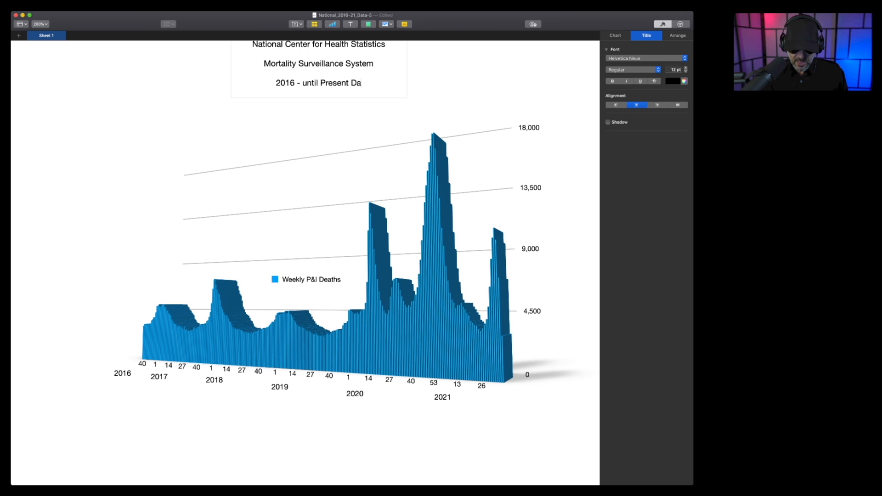
text(y (Se)
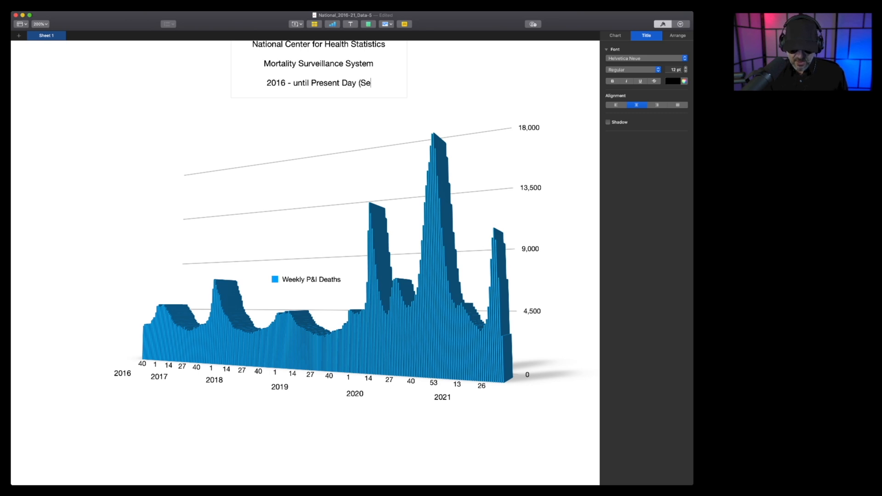
text(ptember 3)
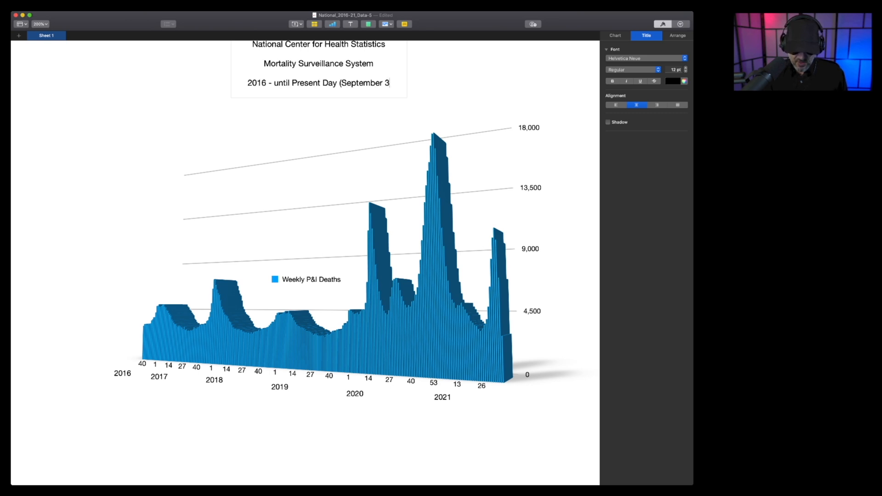
text(0, 2021))
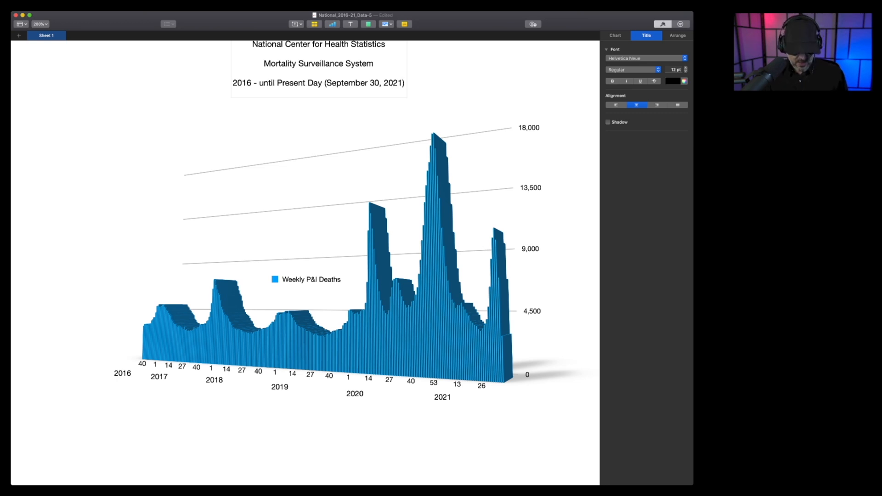
- Add the line "Influenza P&I Deaths by Week, USA Only" at the end of the chart title
key(Return)
text(Influenza P&I Deaths)
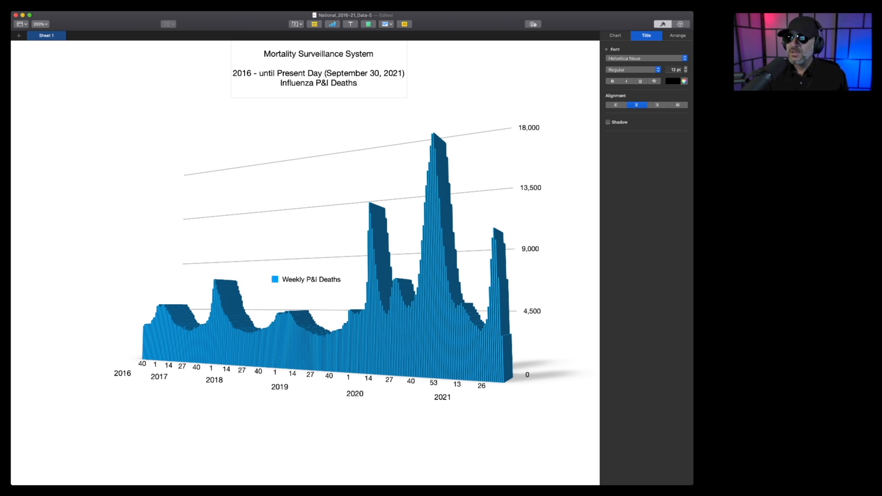
text( by Wee)
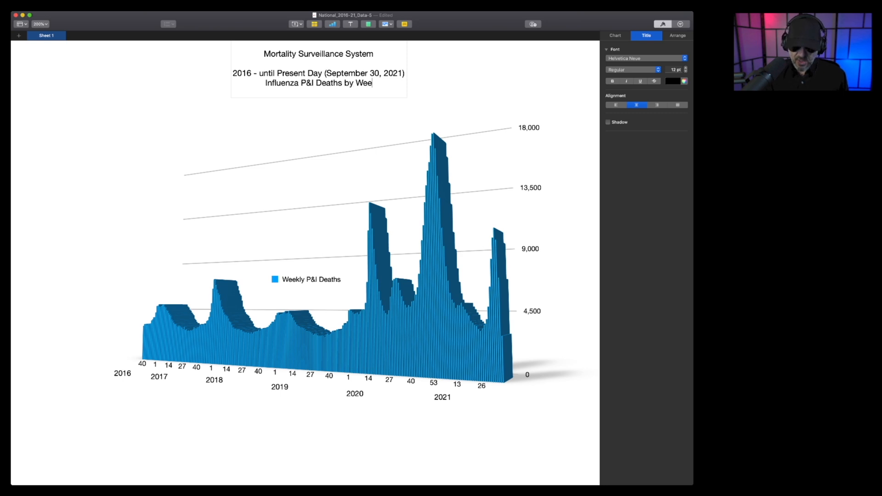
text(k, U)
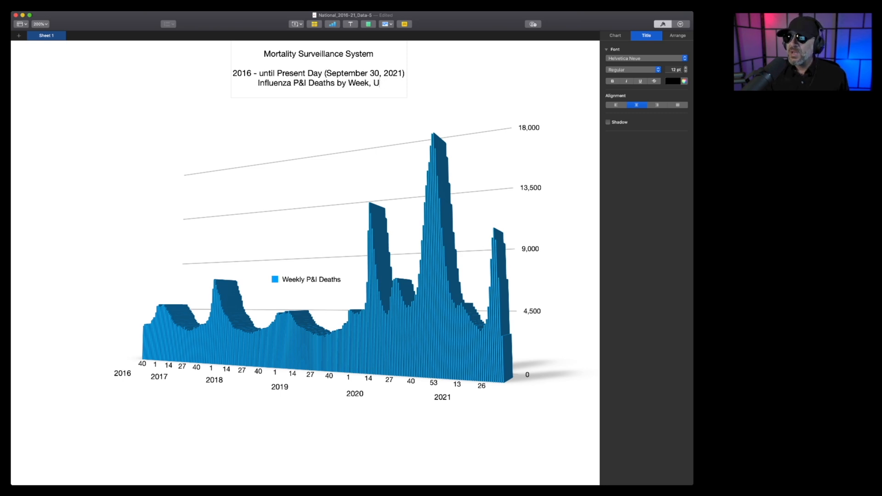
text(SA Only)
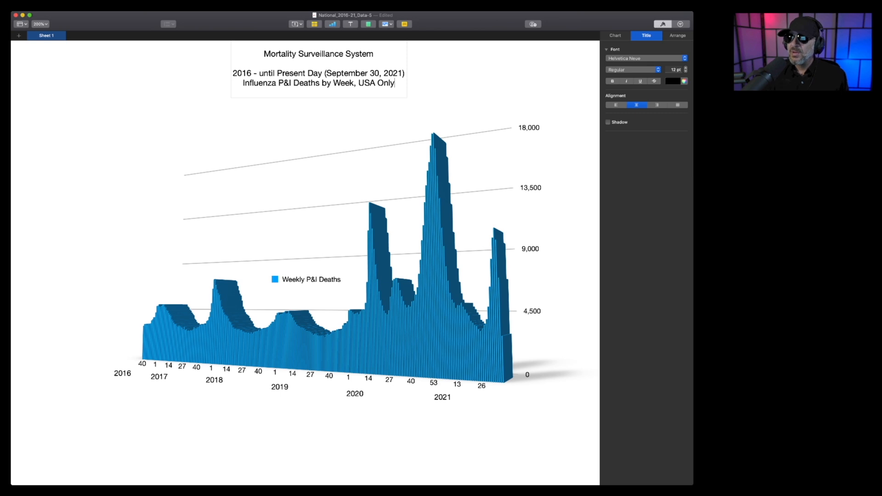
click(335, 201)
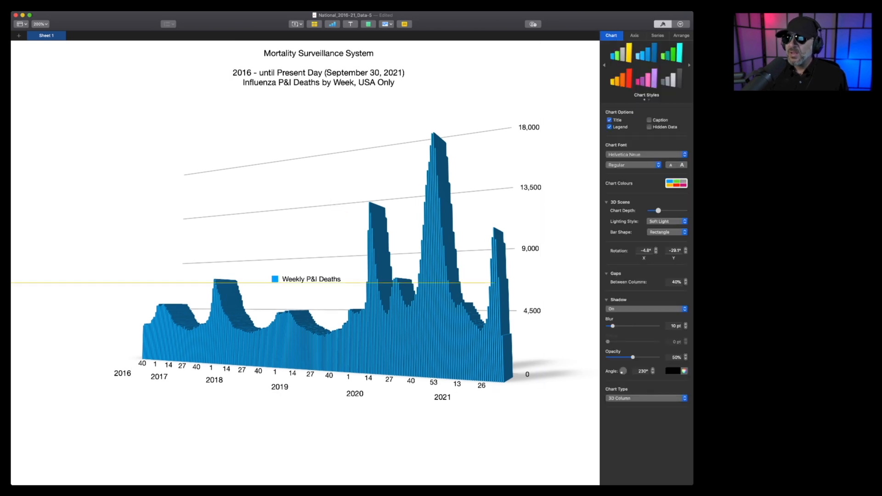
- Move the chart together with its year labels down until the whole title shows, and save the document
click(337, 443)
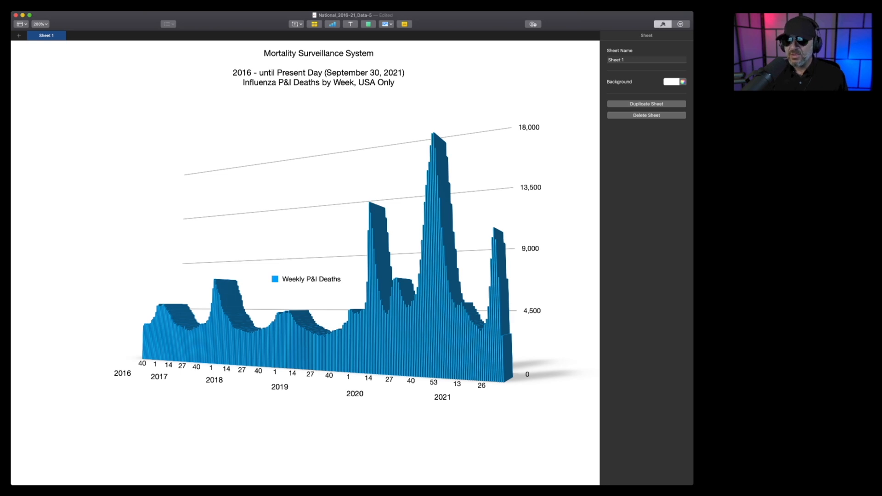
drag(41, 203, 561, 440)
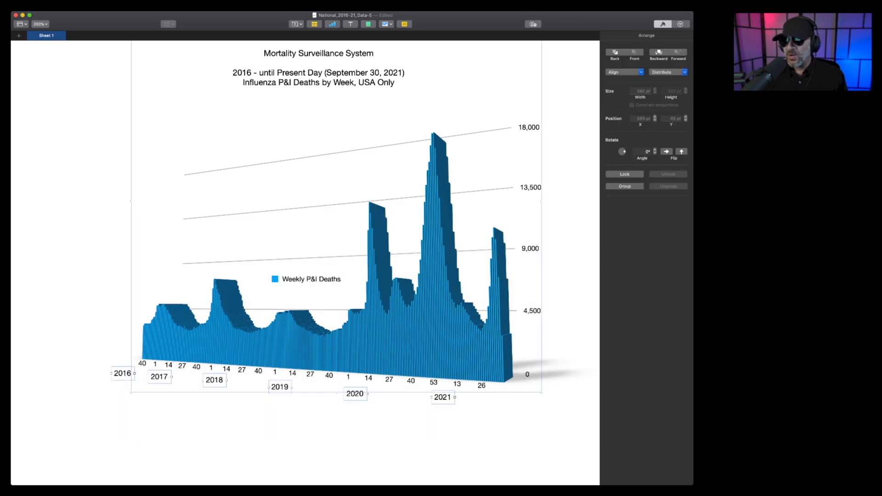
scroll(305, 261, up, 3)
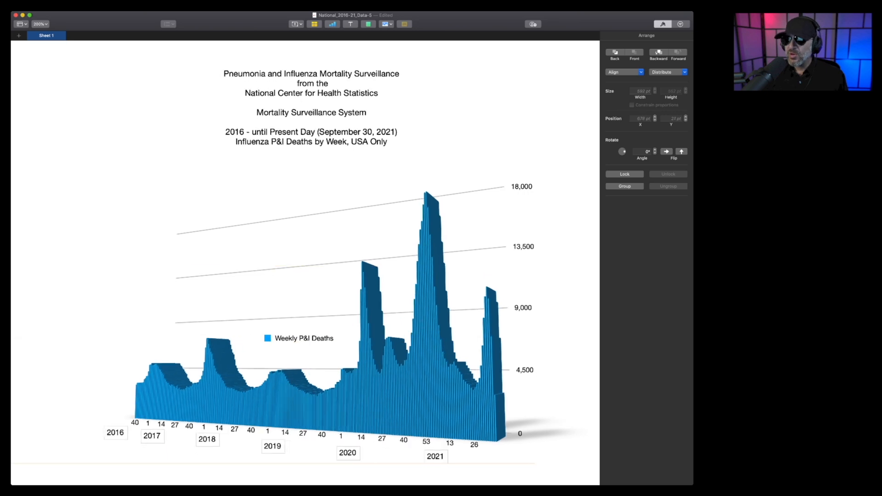
click(564, 349)
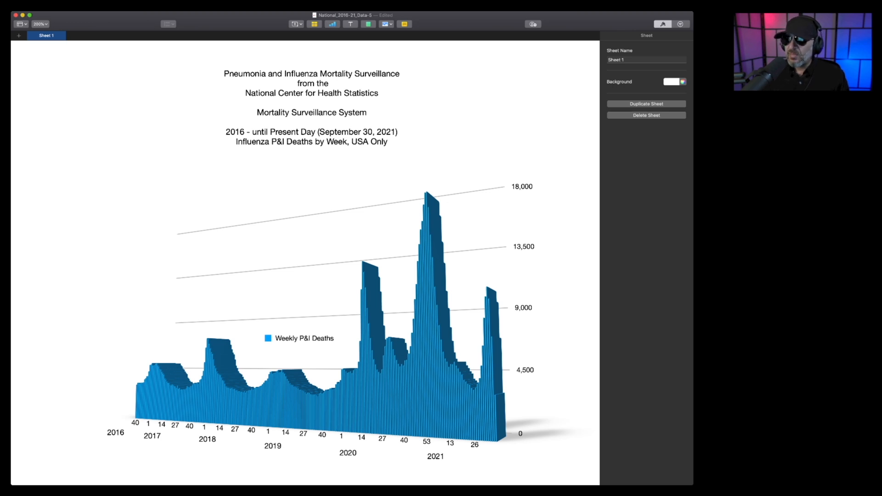
key(super+s)
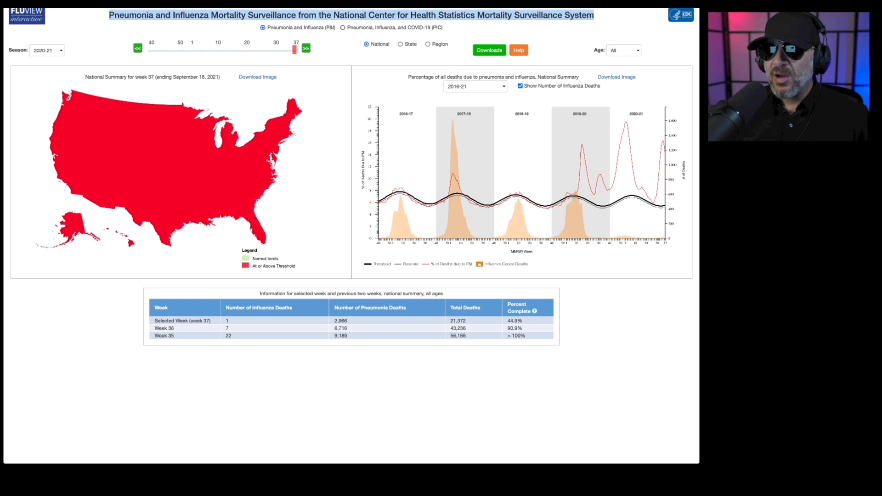
- On the CDC FluView page in the browser, switch to Pneumonia, Influenza, and COVID-19 (PIC) and download the data as displayed
click(343, 28)
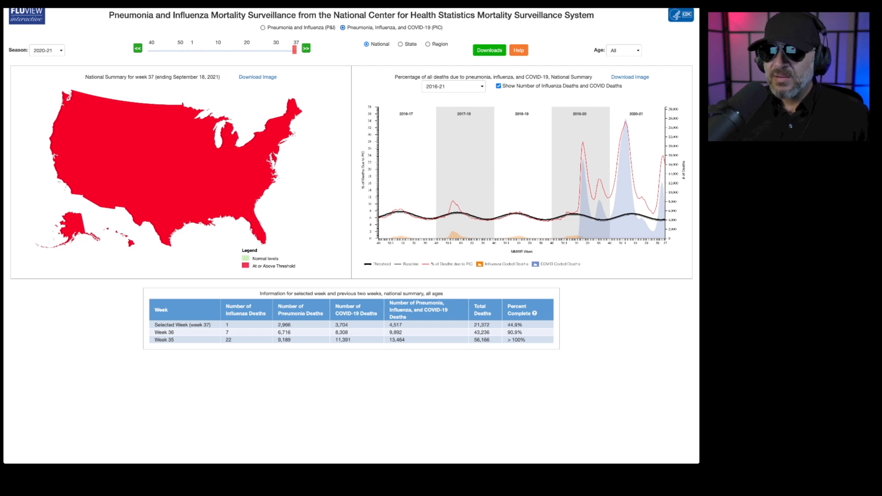
click(490, 50)
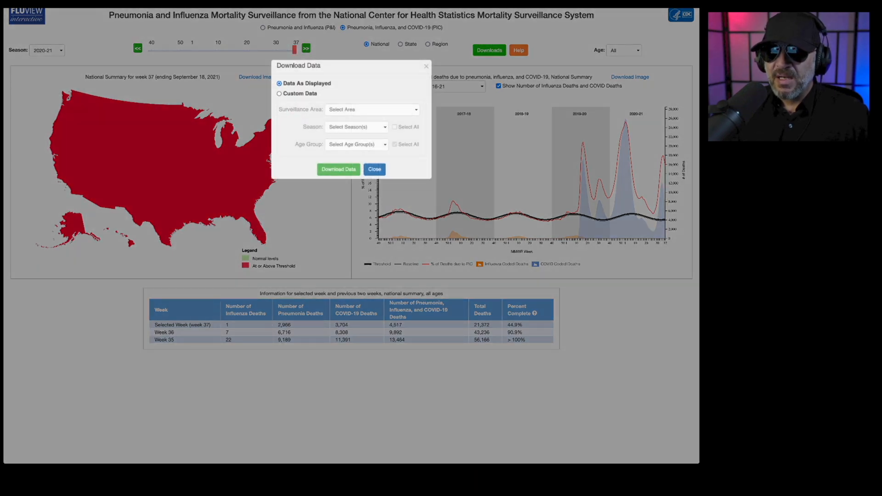
click(338, 169)
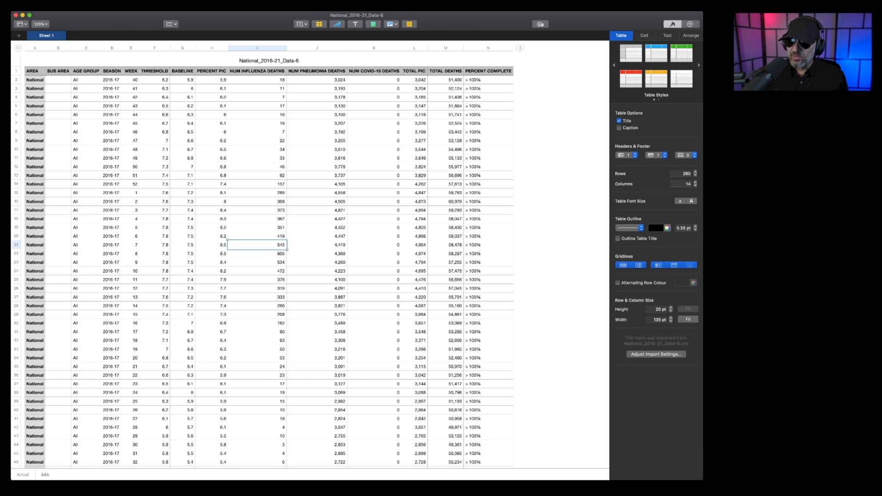
- In the National_2016-21_Data-6 table in Numbers, delete the SUB AREA and AGE GROUP columns
click(35, 89)
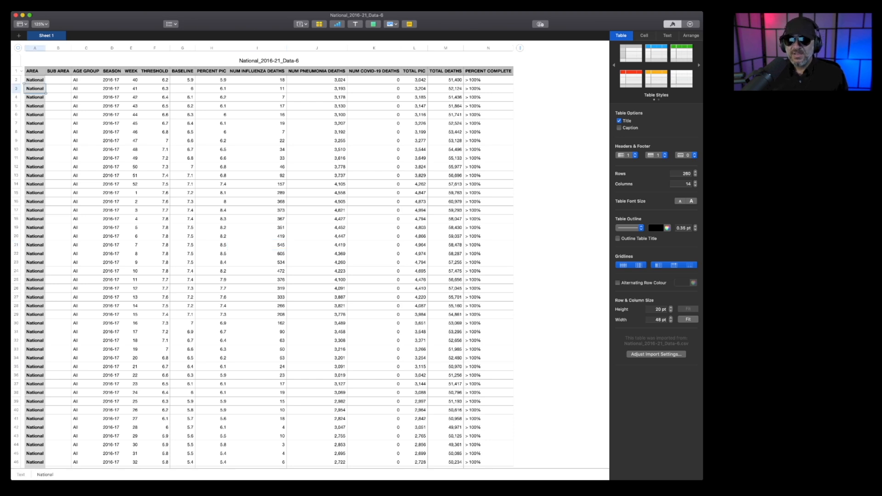
click(16, 71)
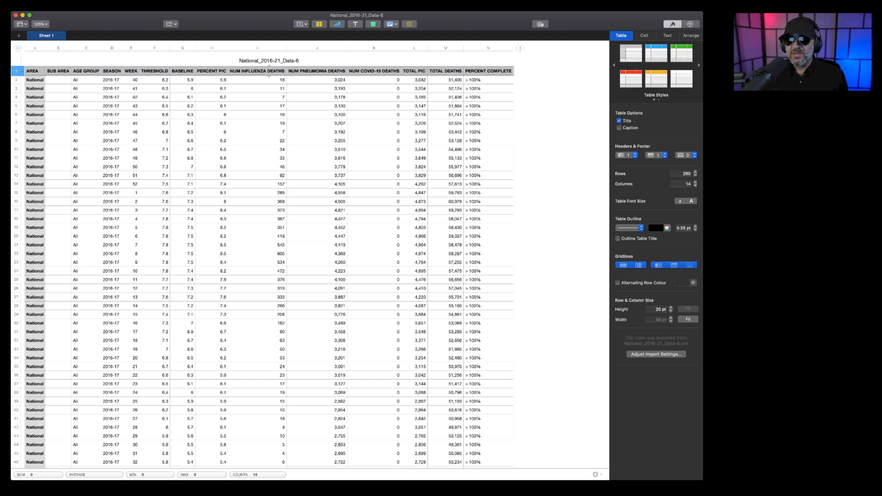
click(58, 71)
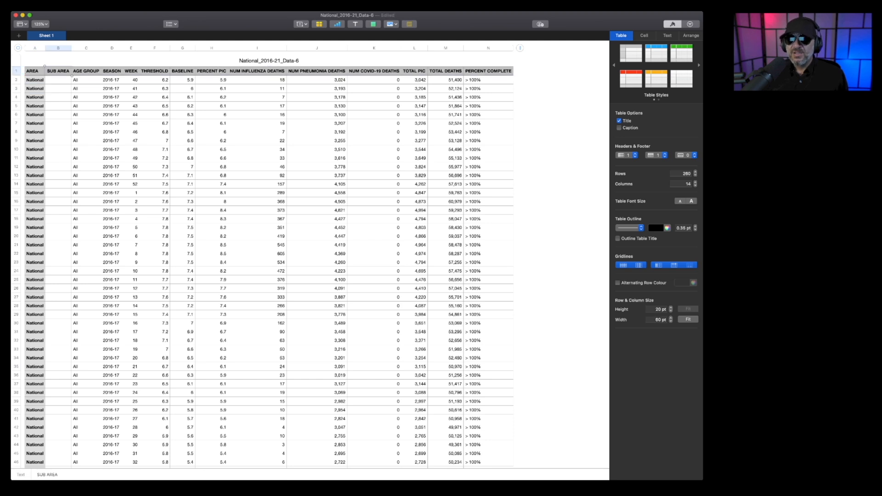
click(58, 48)
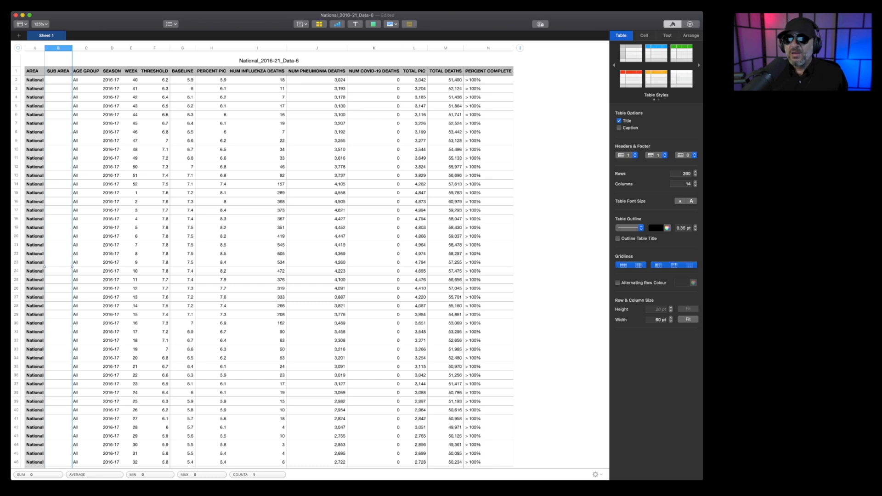
shift+click(86, 48)
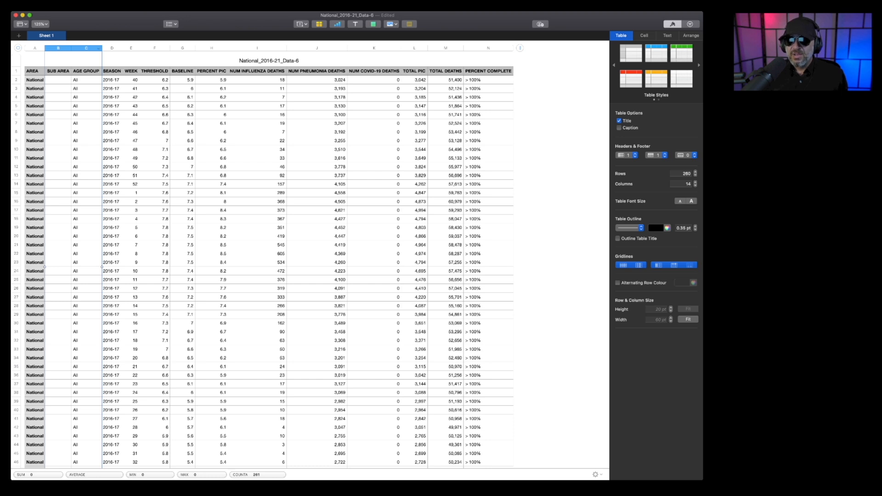
key(BackSpace)
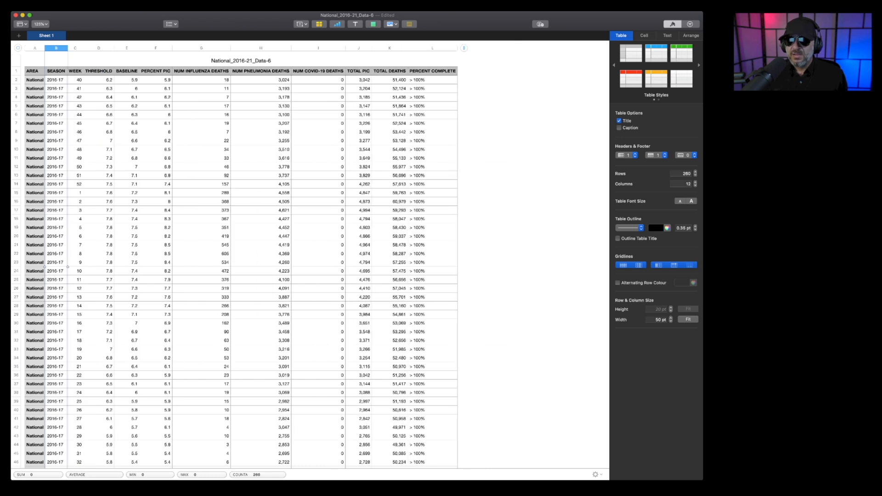
- Delete the THRESHOLD, BASELINE and PERCENT PIC columns from the table
click(98, 48)
shift+click(126, 48)
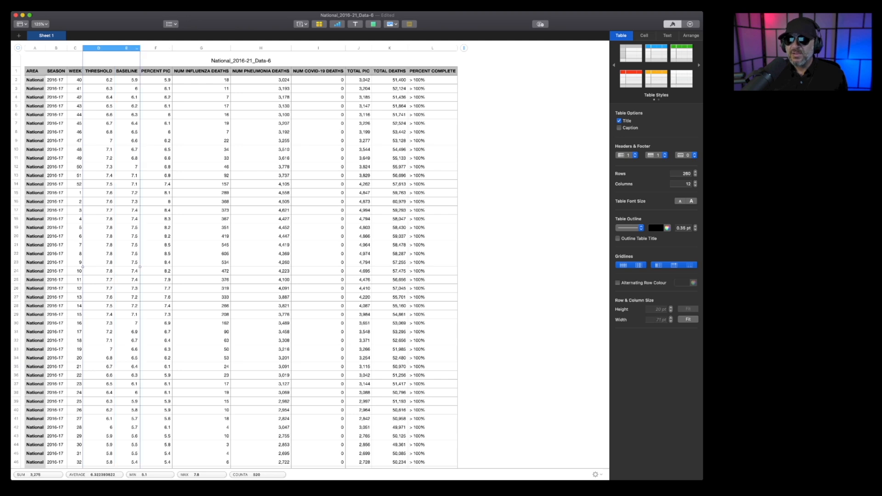
shift+click(156, 47)
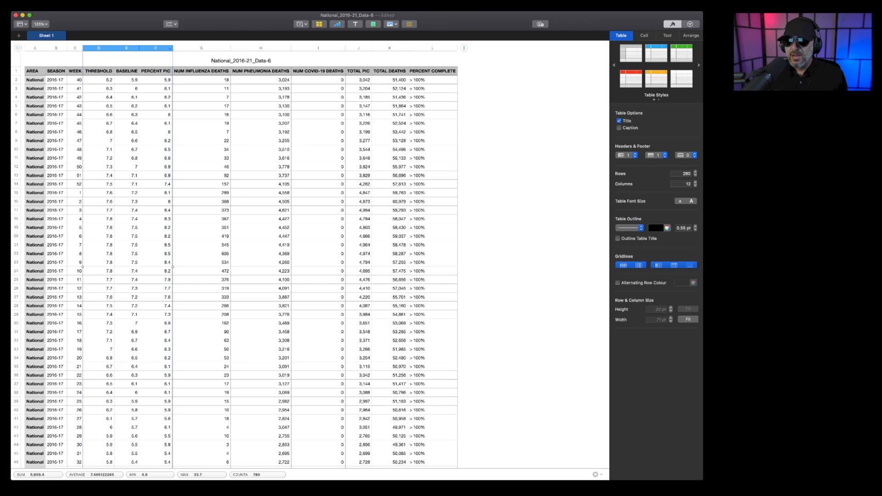
key(BackSpace)
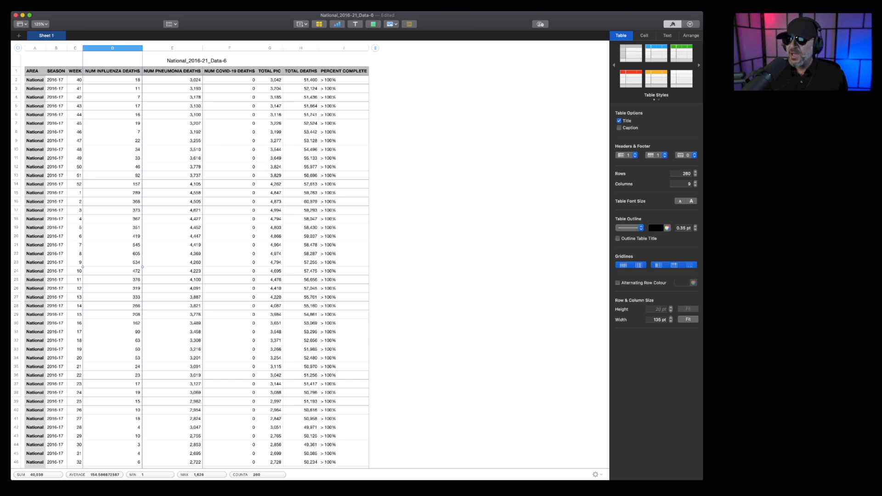
- Delete the PERCENT COMPLETE and TOTAL DEATHS columns from the table
click(343, 47)
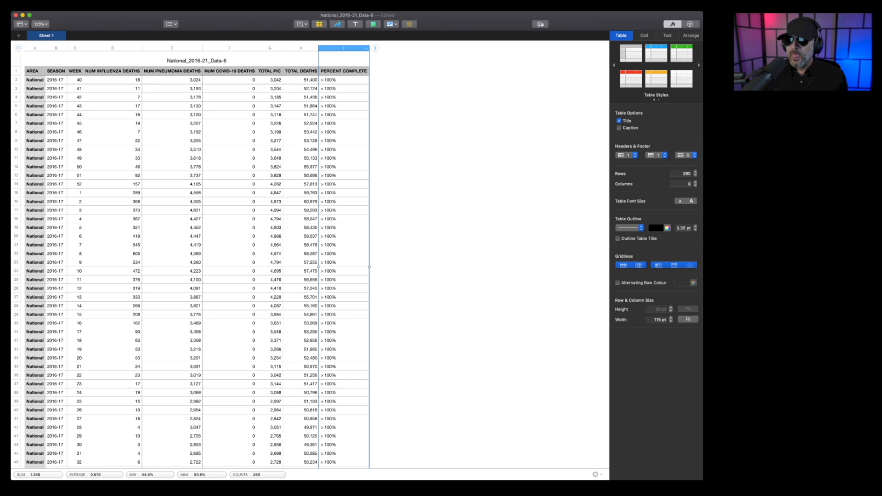
key(Delete)
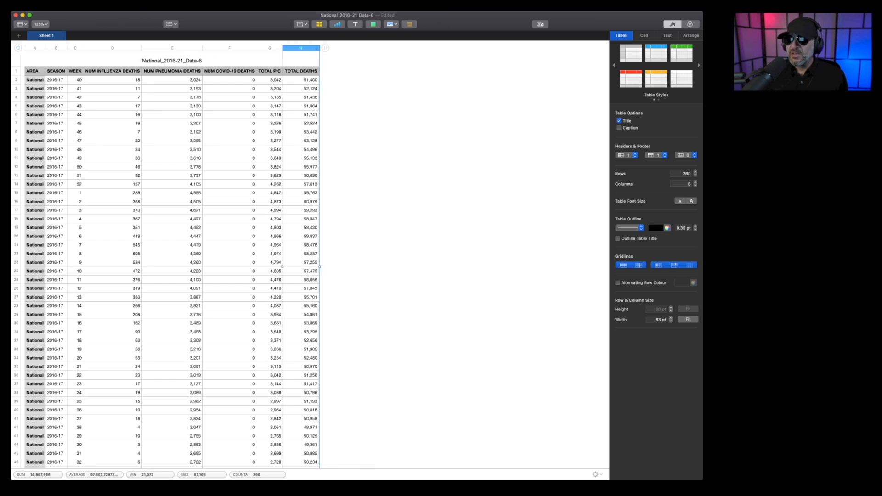
key(Delete)
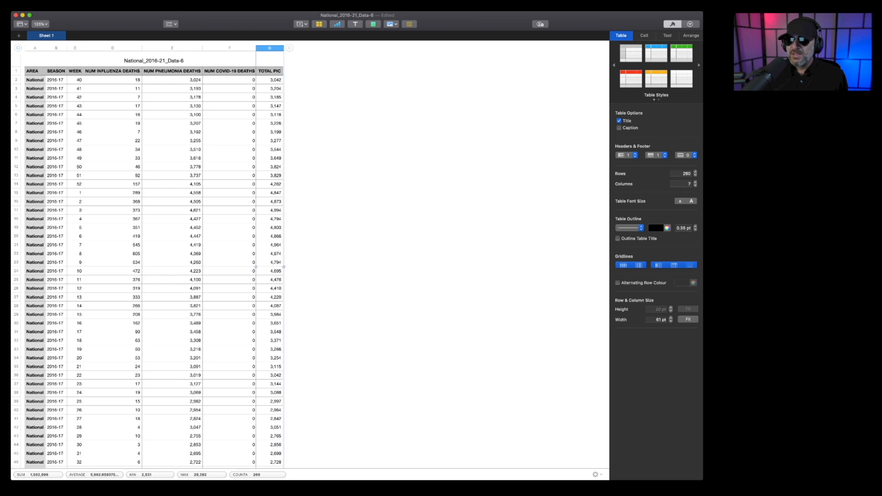
- Rename the header of the table's last column to "TOTAL P&I"
click(270, 71)
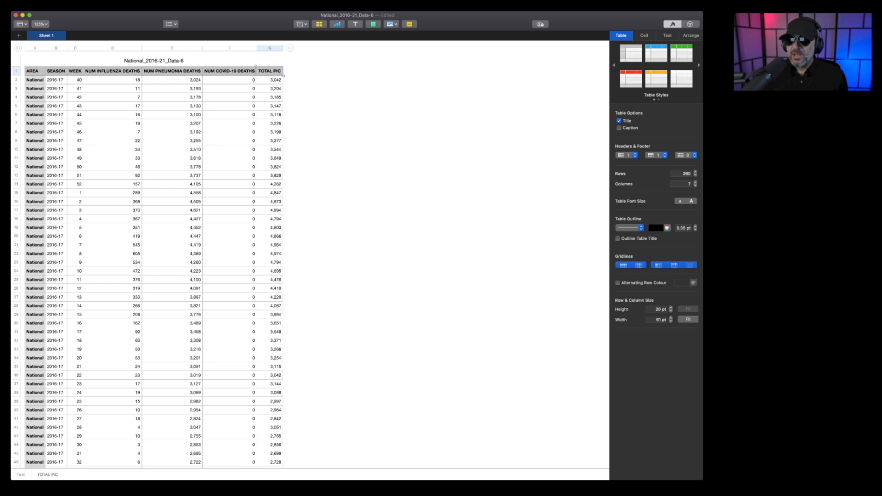
key(BackSpace)
key(BackSpace)
text(&I)
key(Return)
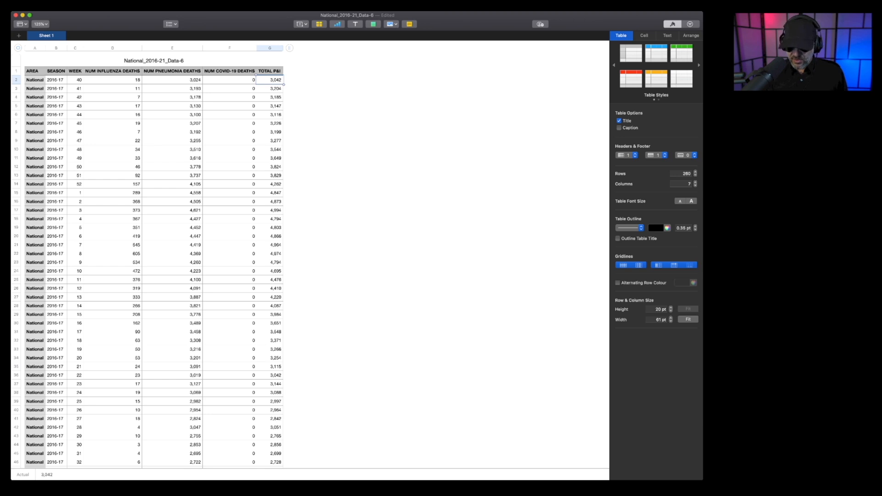
- Enter the formula D2+E2 in cell G2 to add the first week's influenza and pneumonia deaths
click(269, 97)
click(270, 79)
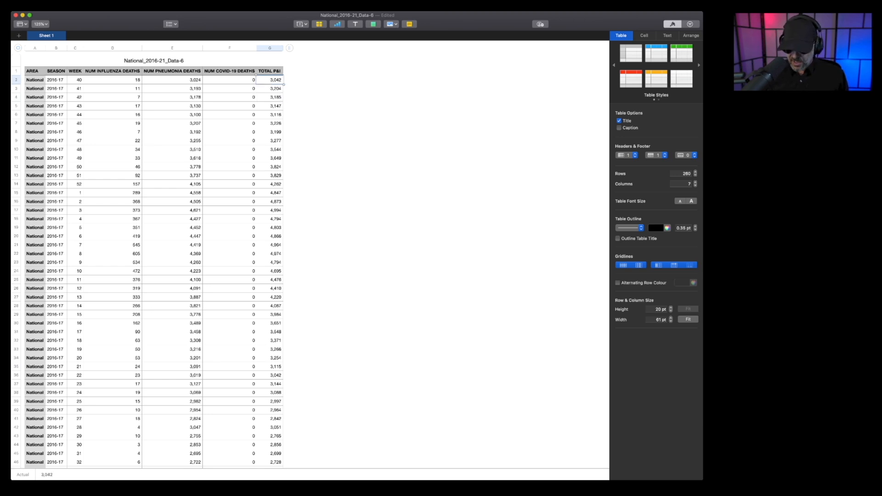
text(=)
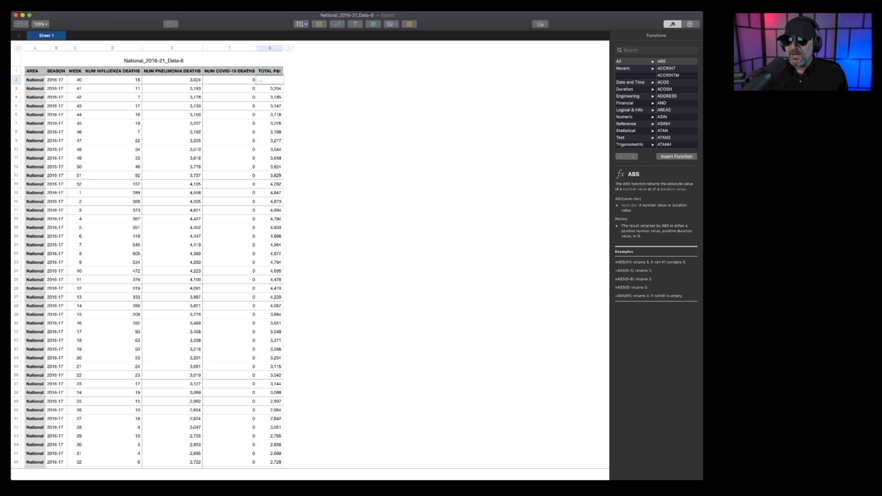
click(113, 79)
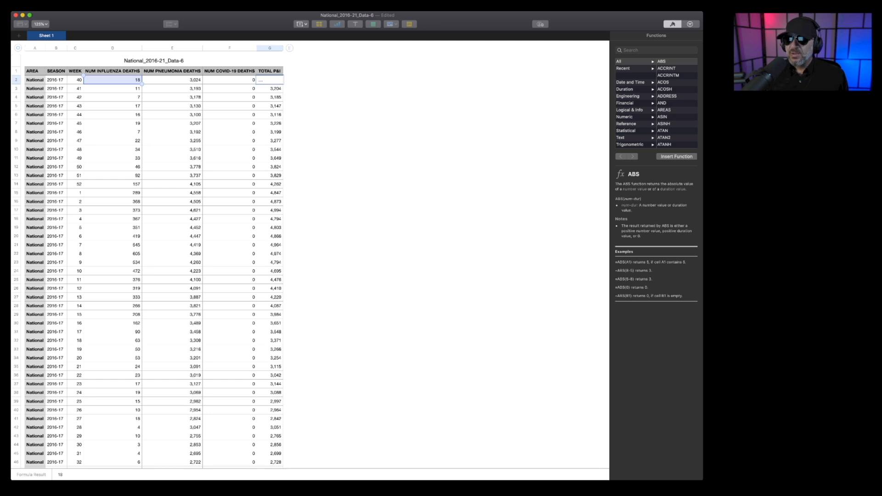
text(+)
click(172, 80)
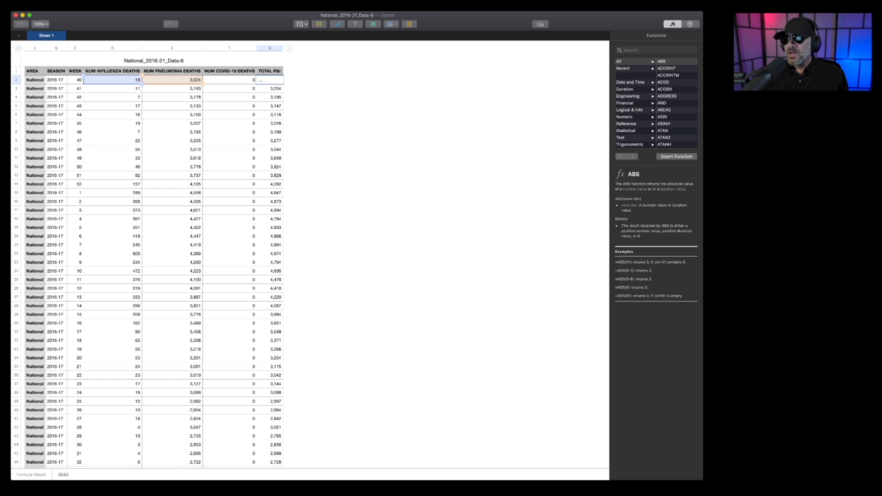
key(Return)
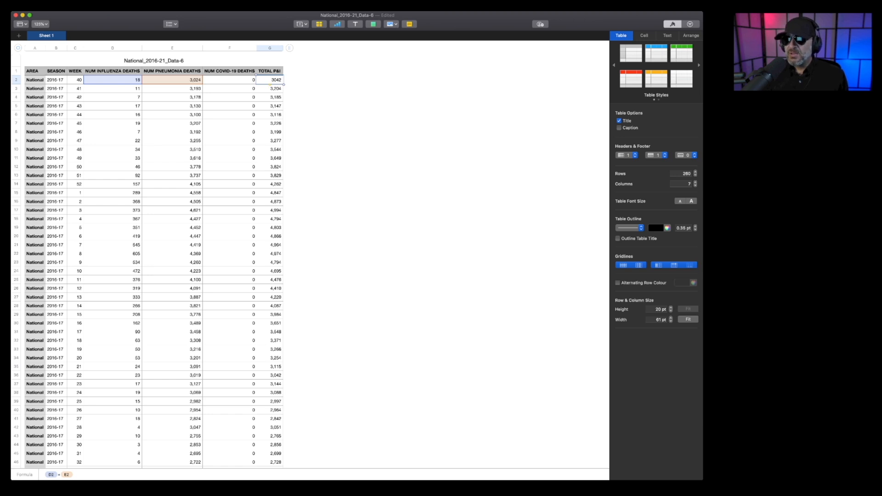
- Fill the TOTAL P&I formula down column G to the last row, week 37 of season 2020-21
drag(270, 85, 270, 413)
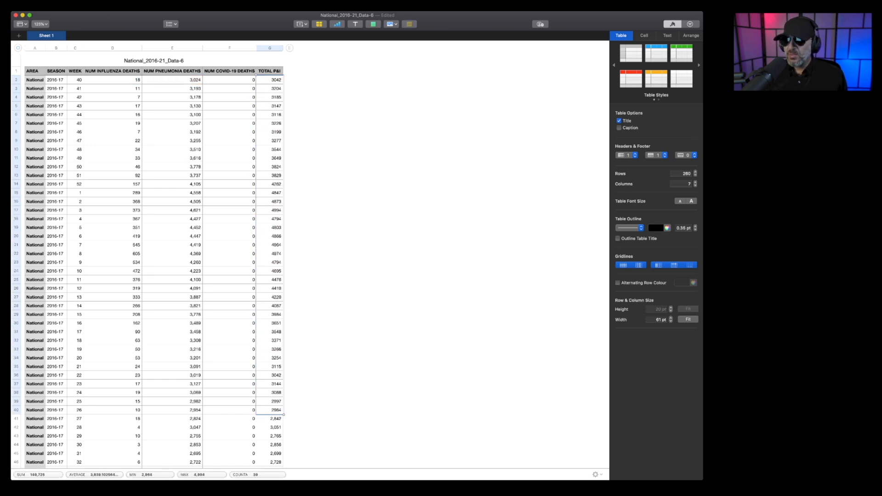
scroll(154, 270, down, 10)
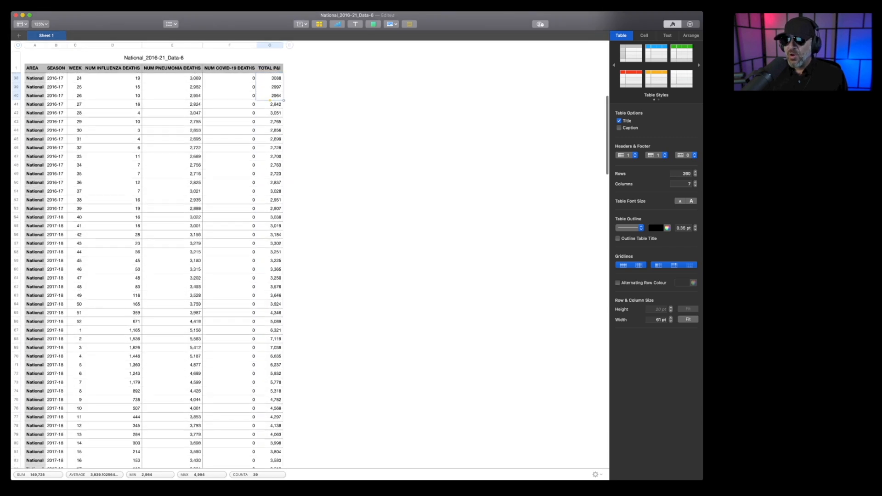
drag(270, 100, 270, 467)
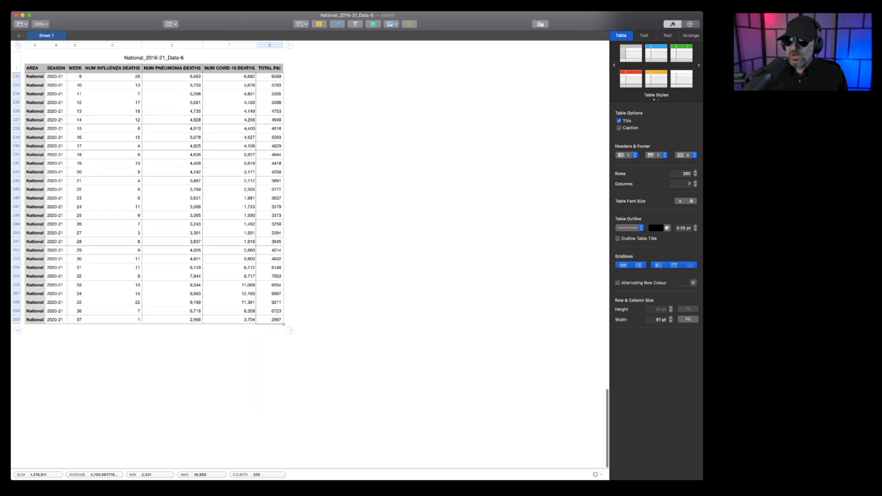
- Check the TOTAL P&I formula and the COVID-19 deaths cell for week 34 of season 2020-21
click(358, 367)
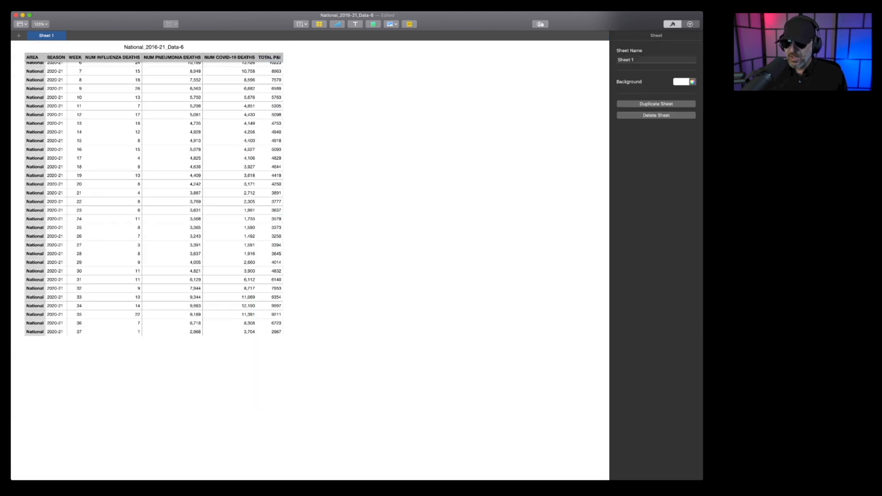
click(269, 306)
click(269, 306)
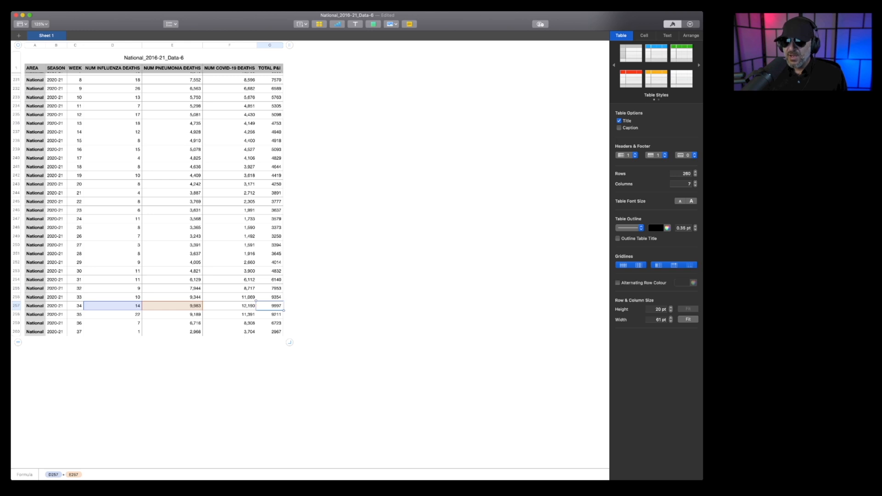
click(229, 306)
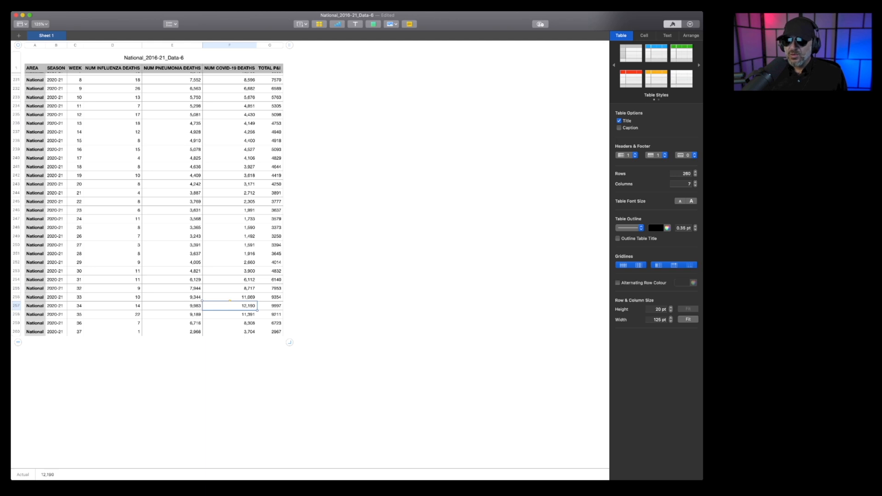
- Rename the header of the table's last column to "TOTAL P&I Deaths" and save the spreadsheet
click(269, 68)
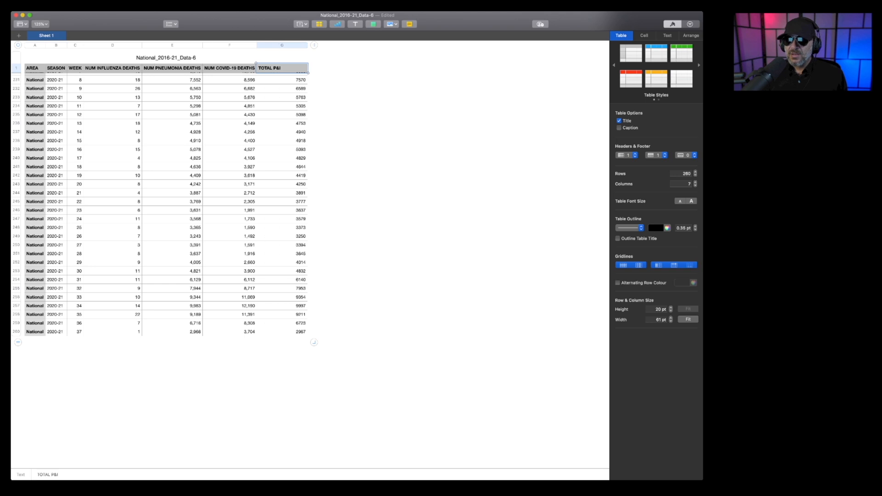
click(390, 183)
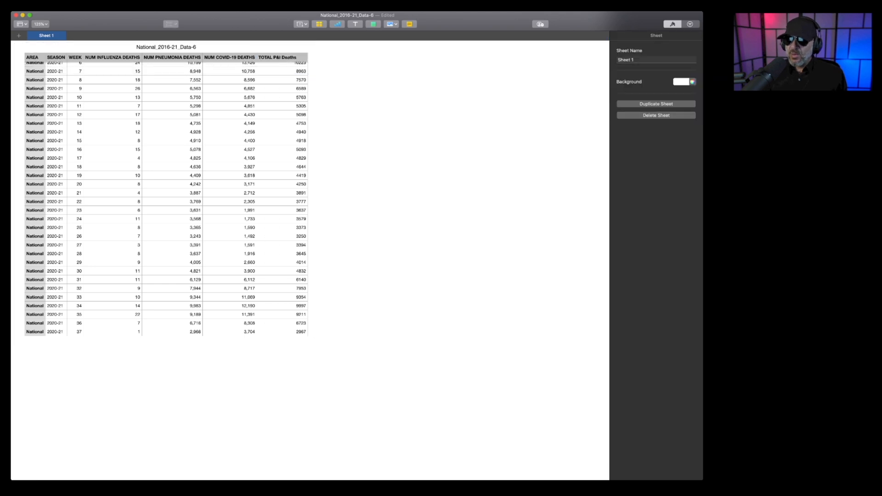
scroll(166, 267, up, 15)
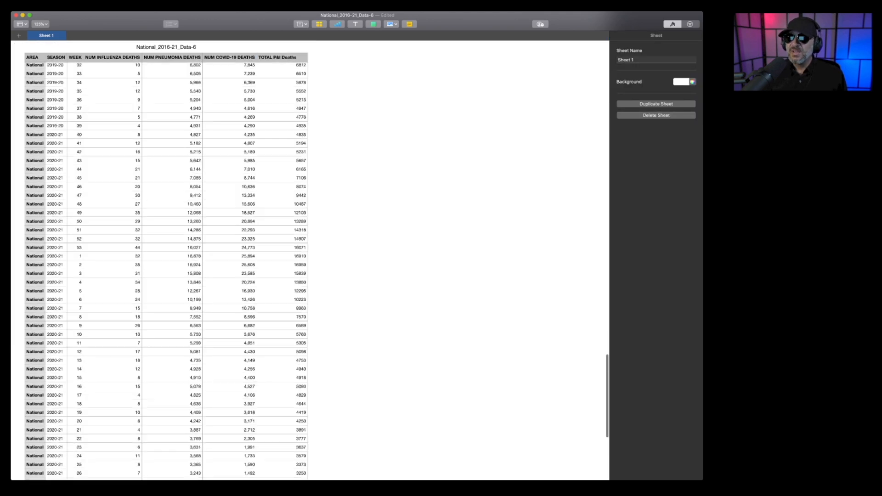
scroll(166, 267, up, 20)
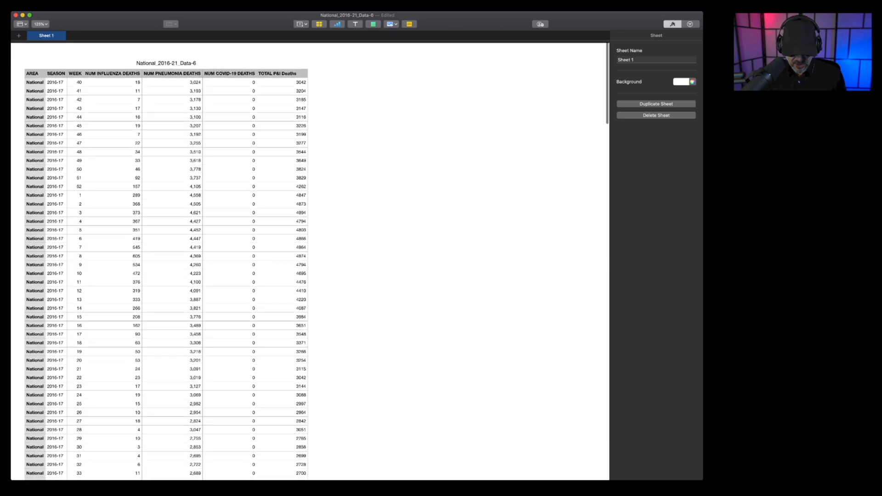
key(super+s)
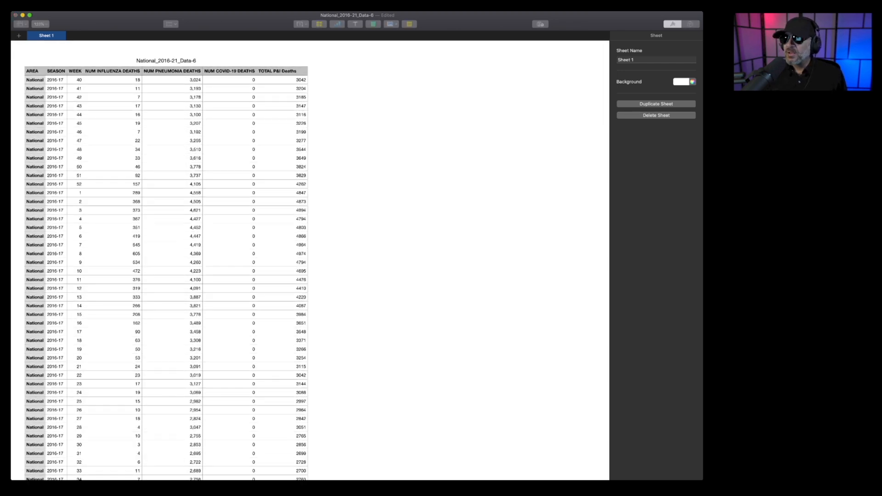
key(Return)
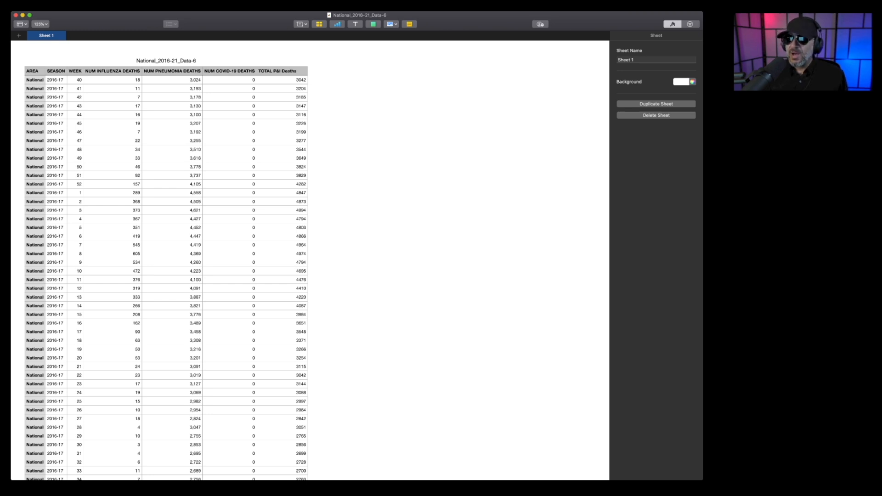
- Insert a 3D column chart plotting the entire TOTAL P&I Deaths column and enlarge it beside the table
click(337, 24)
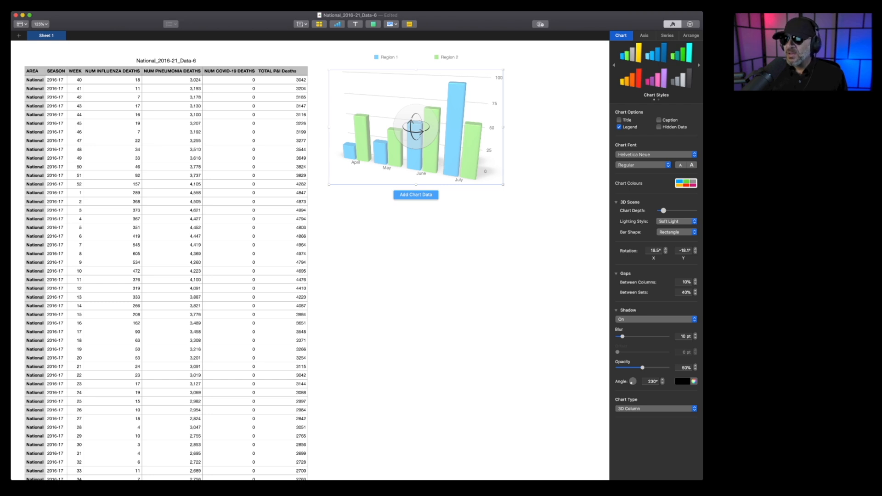
click(415, 195)
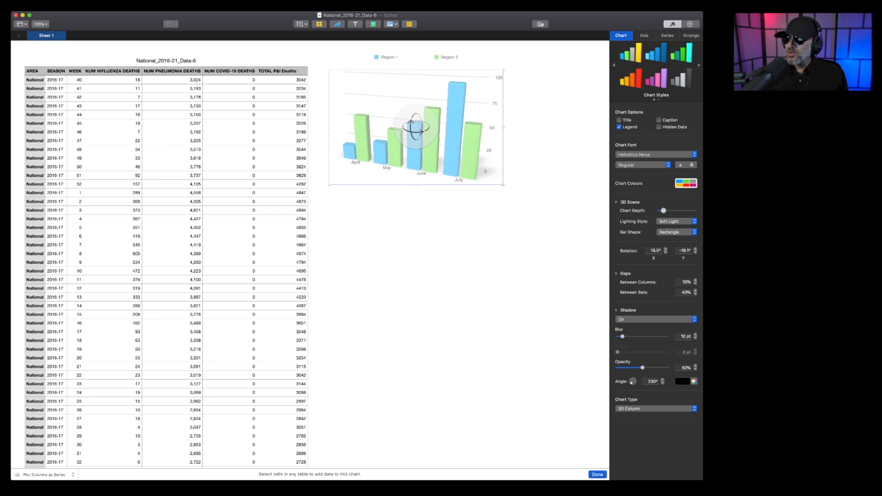
click(282, 80)
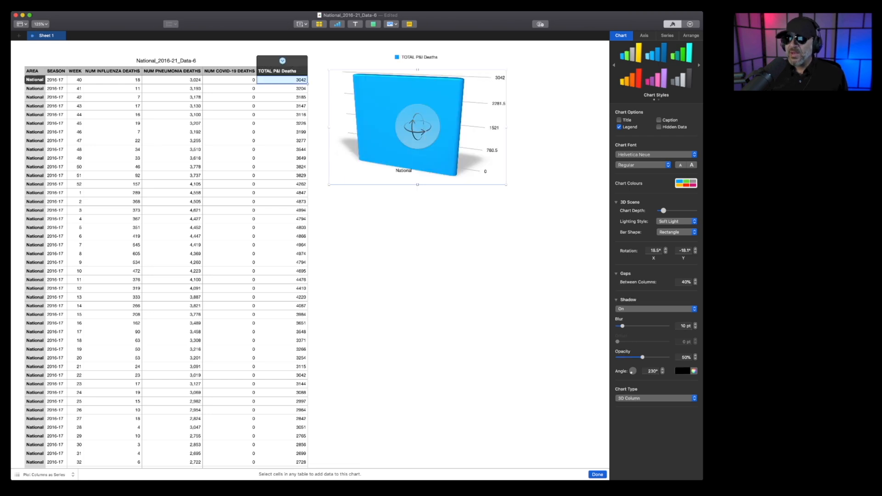
drag(282, 80, 285, 418)
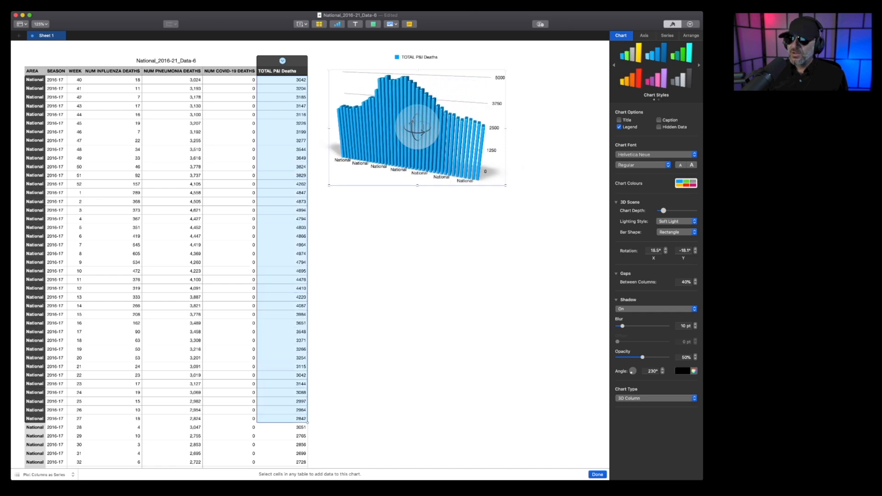
scroll(310, 250, down, 15)
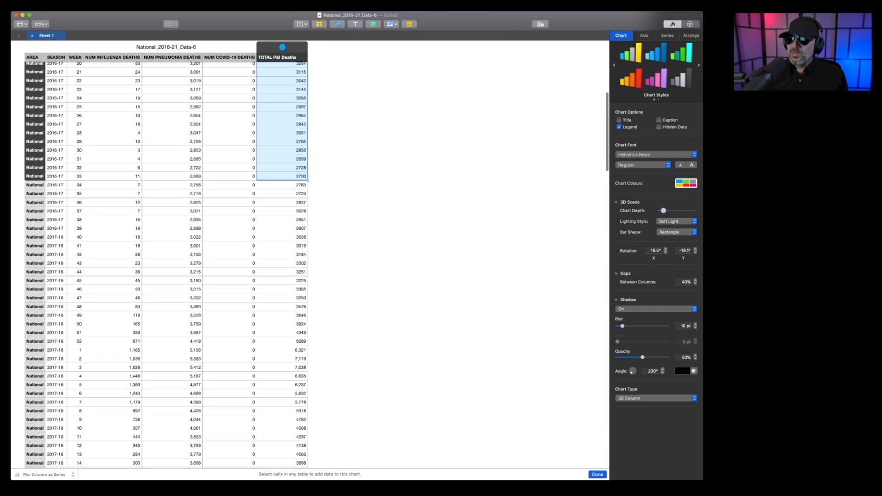
scroll(166, 265, down, 20)
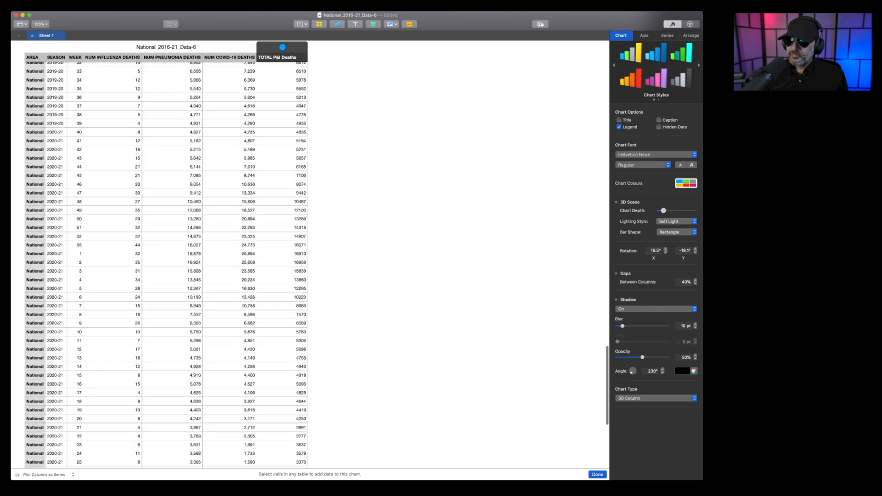
scroll(167, 264, up, 20)
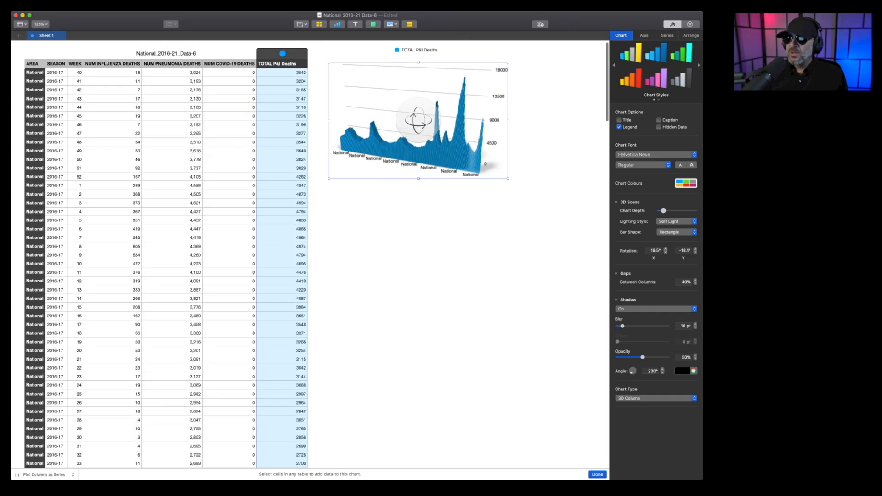
key(Return)
drag(508, 179, 603, 260)
scroll(310, 260, right, 1)
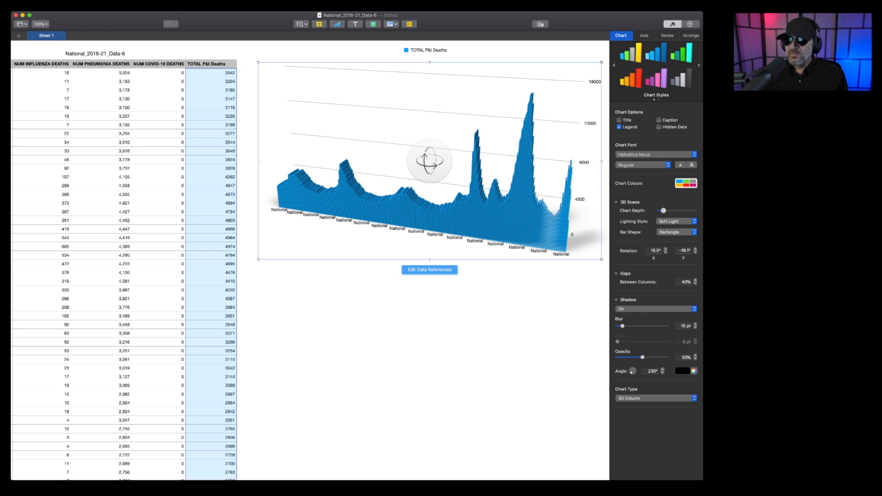
- Set the chart's category label references to the WEEK column, from C2 down to the table's last row
click(516, 247)
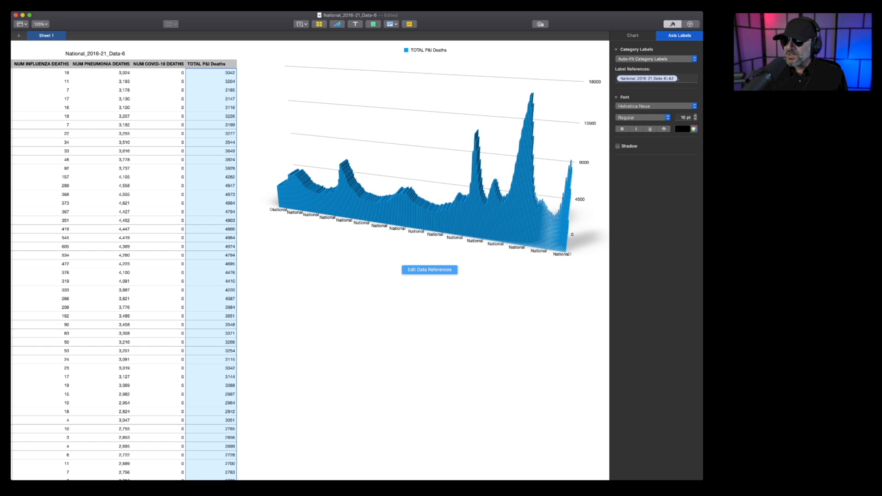
click(656, 78)
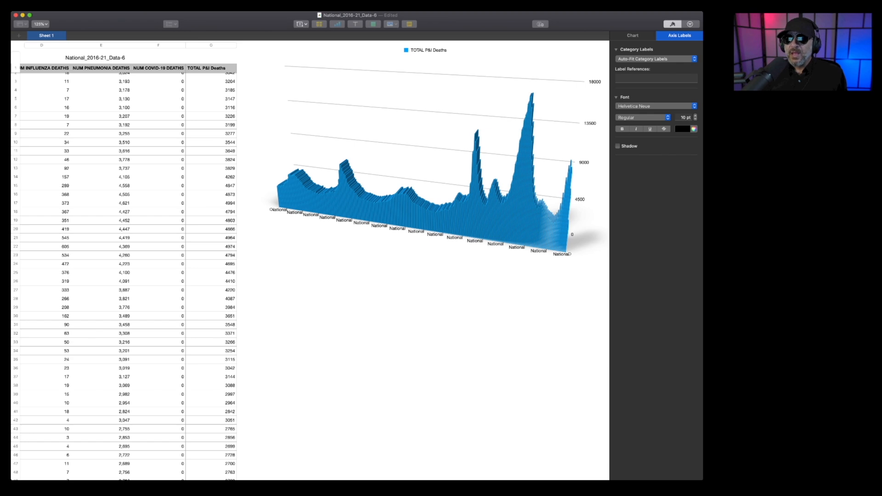
scroll(310, 262, left, 5)
scroll(310, 262, up, 1)
drag(75, 81, 75, 475)
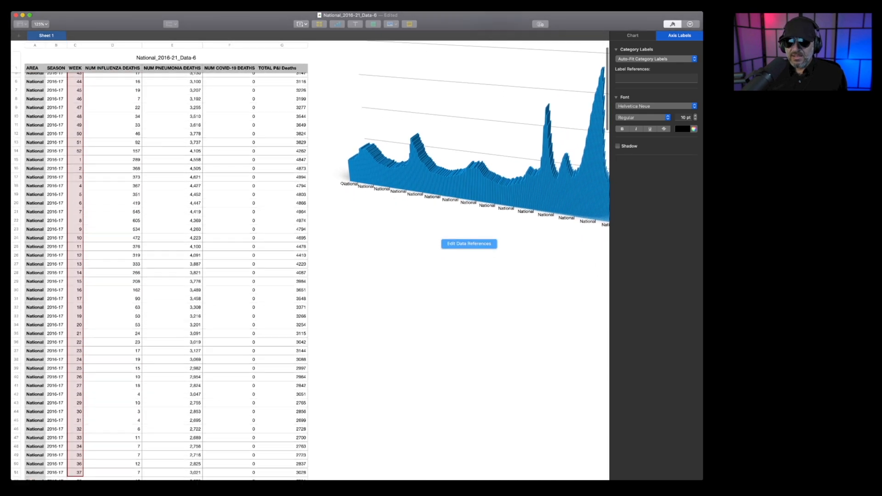
scroll(165, 275, down, 15)
scroll(165, 275, down, 14)
shift+click(75, 332)
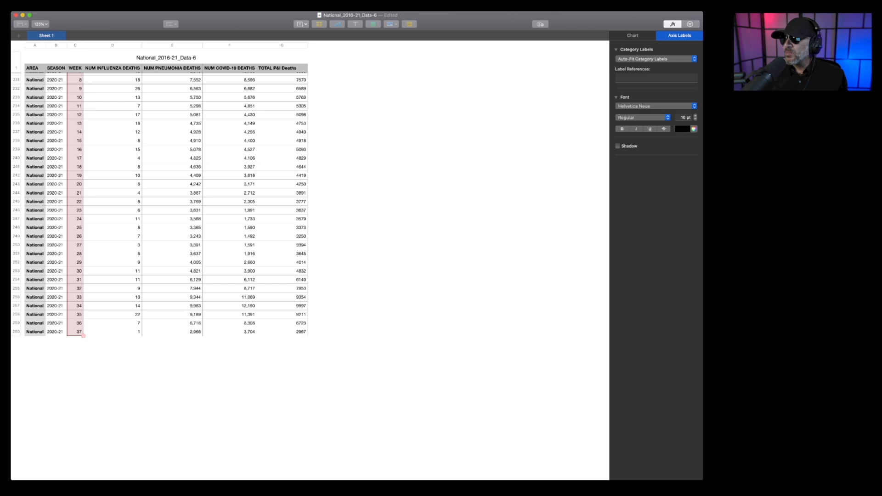
key(Return)
scroll(310, 260, up, 20)
scroll(310, 260, up, 5)
scroll(310, 260, right, 5)
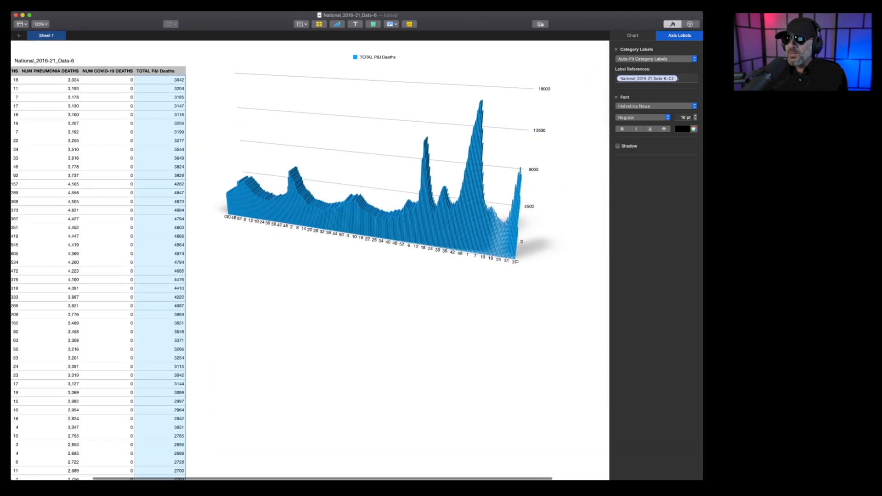
- Switch the category labels to custom intervals, showing a label every 13 categories
click(367, 138)
click(368, 239)
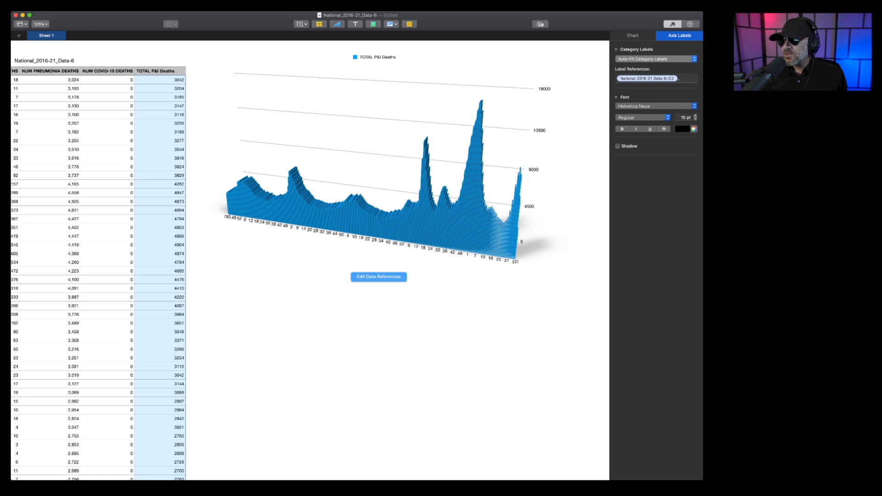
click(644, 73)
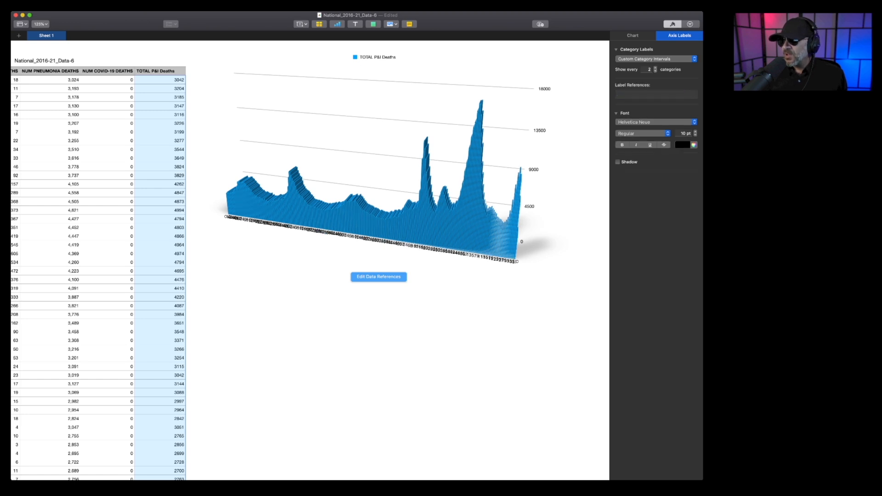
click(655, 68)
click(655, 68)
click(655, 68)
click(655, 67)
click(655, 68)
click(655, 68)
click(655, 68)
click(655, 68)
click(655, 68)
click(655, 68)
click(655, 68)
click(655, 68)
click(655, 68)
click(655, 71)
click(655, 71)
click(655, 72)
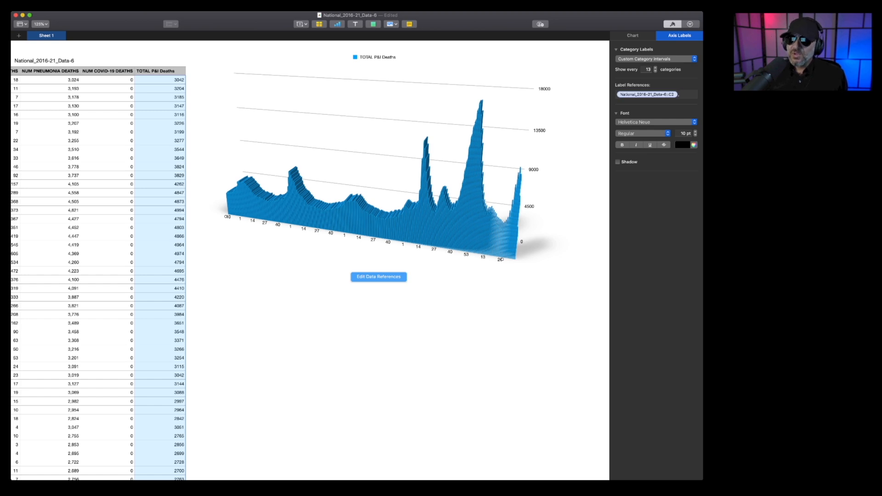
click(390, 330)
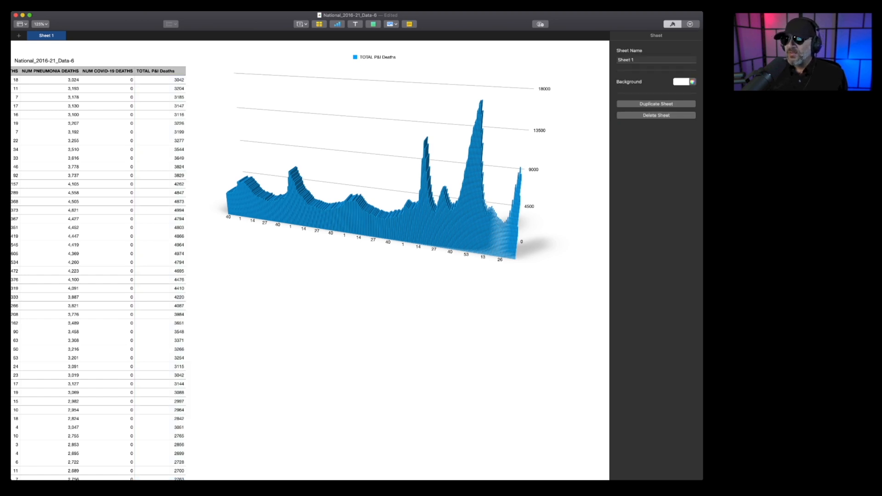
- Increase the chart's depth slightly and rotate its 3D scene to about -4° in X and -26.2° in Y
click(379, 216)
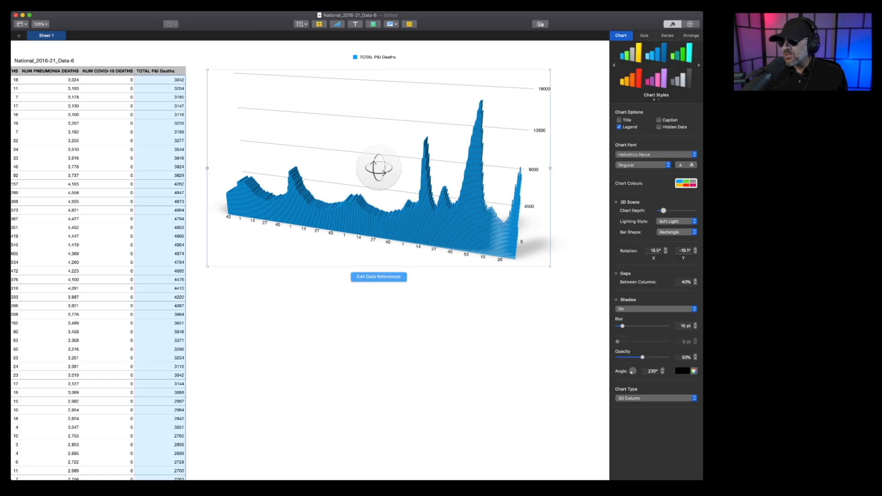
drag(663, 211, 667, 210)
drag(373, 172, 363, 146)
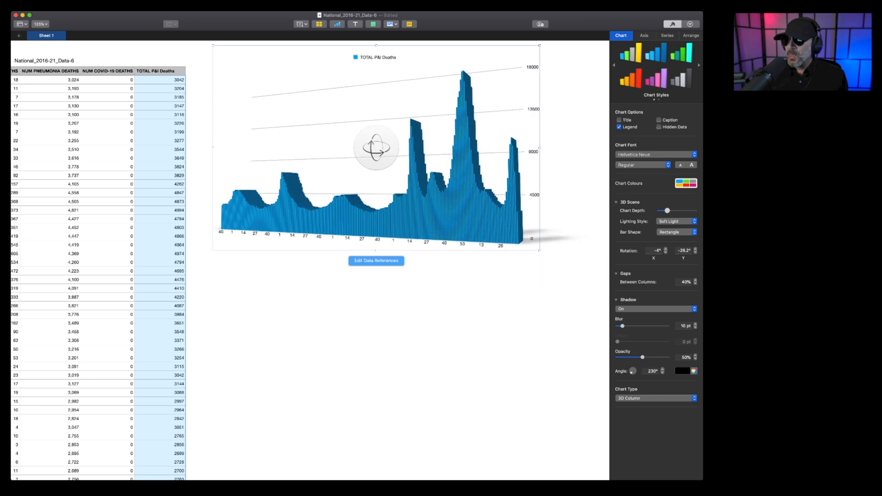
click(377, 317)
- Format the chart's value axis labels as Number with a thousands separator
click(375, 184)
click(531, 67)
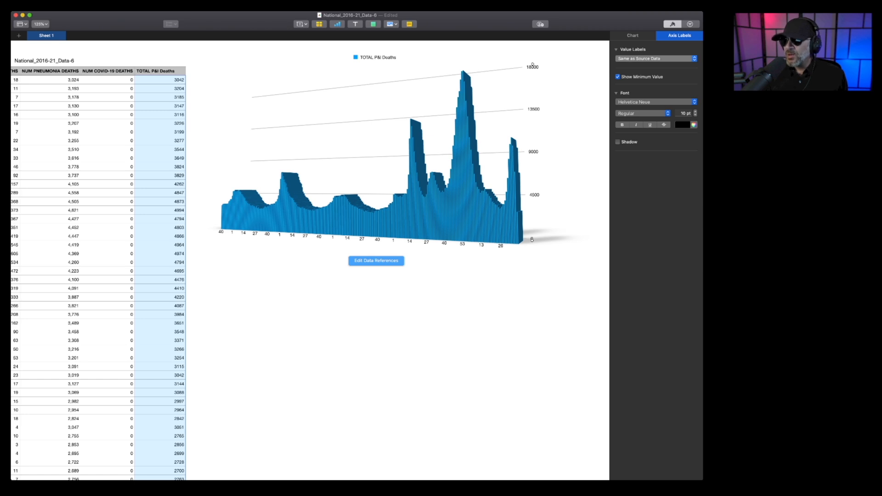
click(639, 68)
click(641, 79)
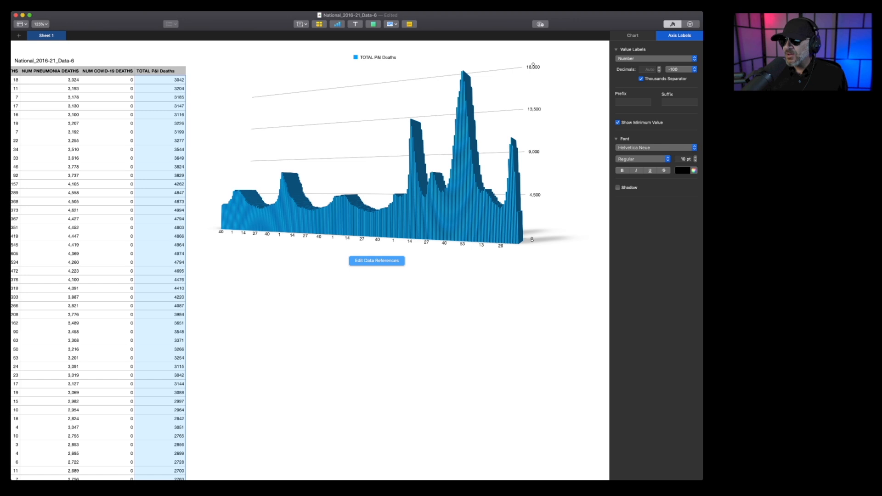
click(519, 313)
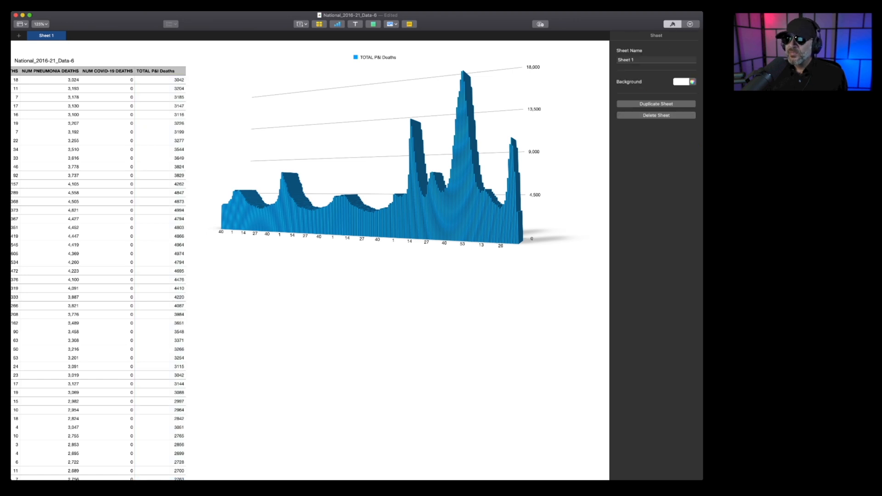
- Move the chart lower on the sheet and place its legend over the middle of the plot
click(450, 207)
drag(342, 133, 352, 219)
click(387, 143)
drag(387, 143, 371, 252)
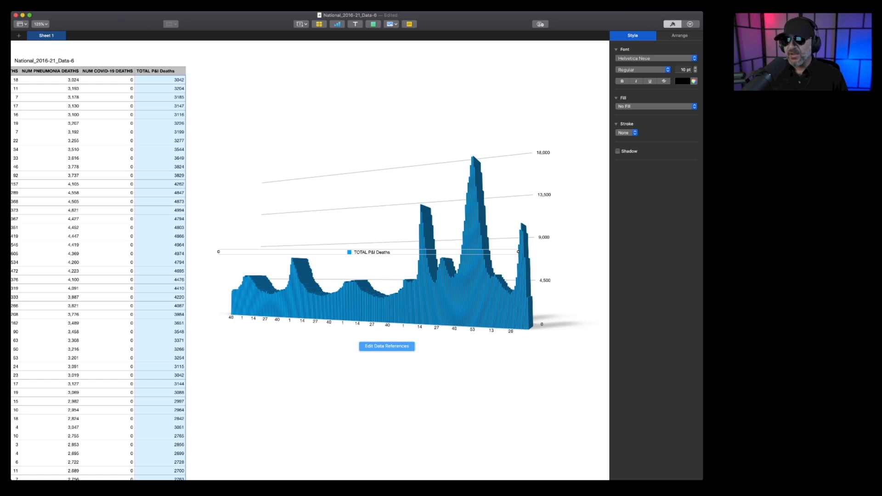
- Add the entire NUM COVID-19 DEATHS column to the chart as a second data series
scroll(310, 260, down, 1)
click(386, 344)
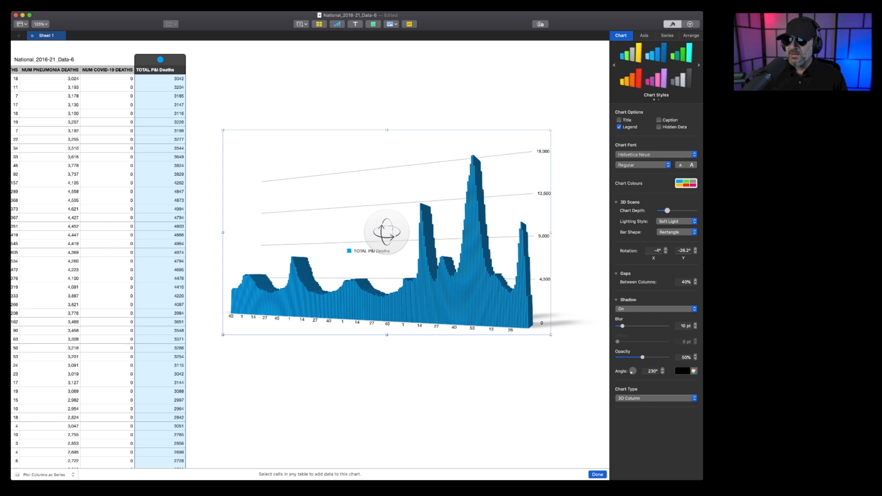
drag(108, 79, 108, 475)
scroll(133, 265, down, 20)
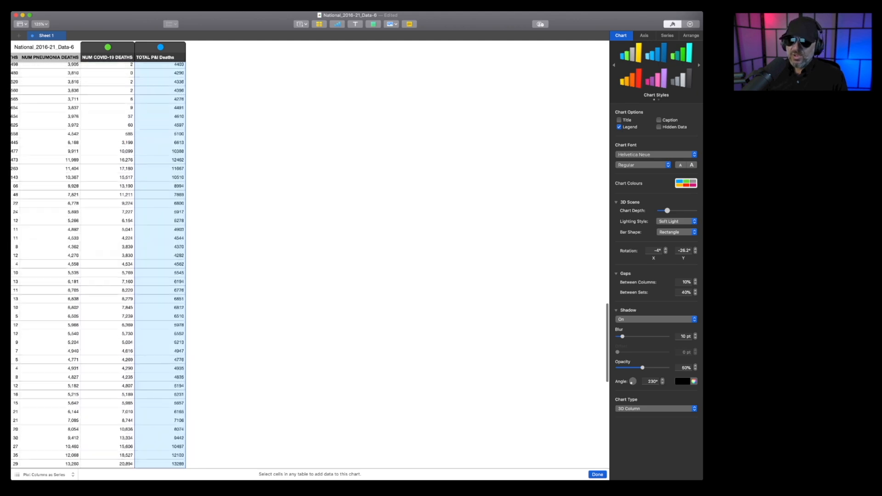
scroll(108, 321, down, 5)
shift+click(108, 321)
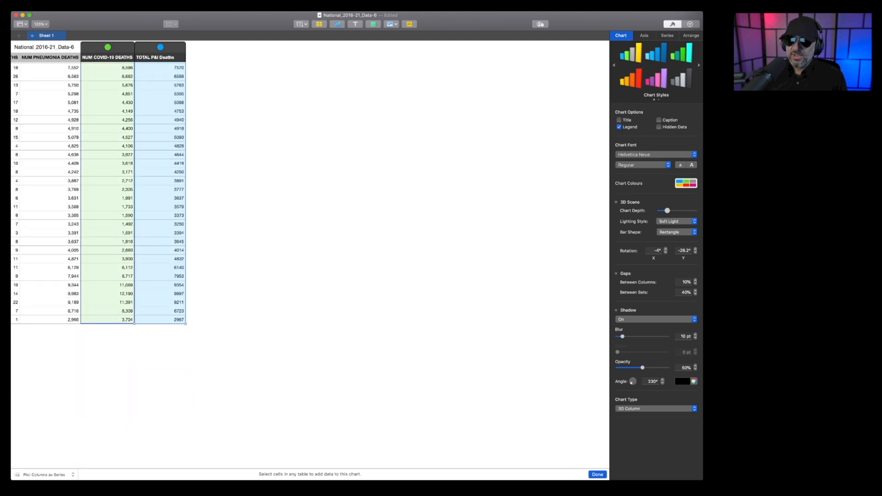
- Finish editing the chart's data references and narrow its legend into two stacked entries over the empty area above the low columns
scroll(108, 321, up, 20)
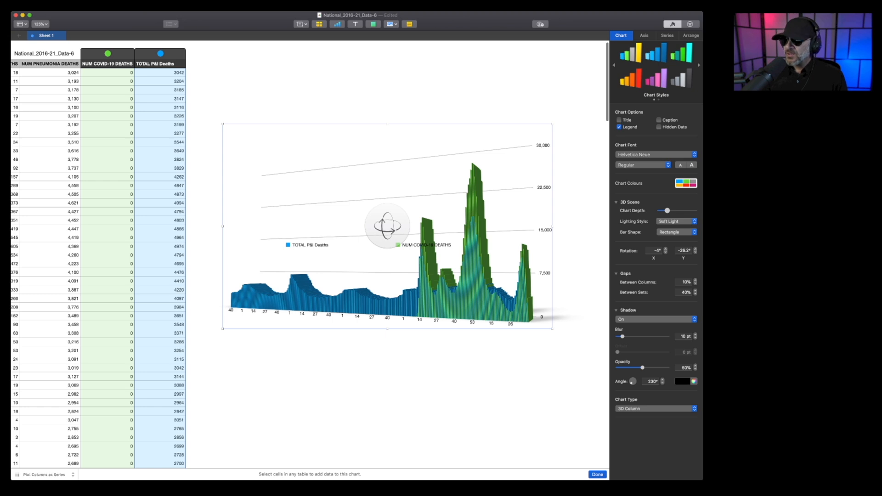
click(597, 474)
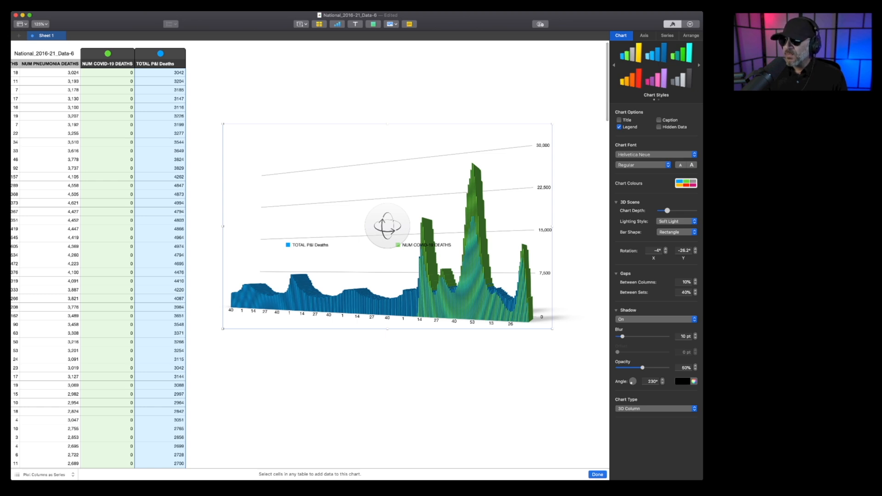
click(311, 245)
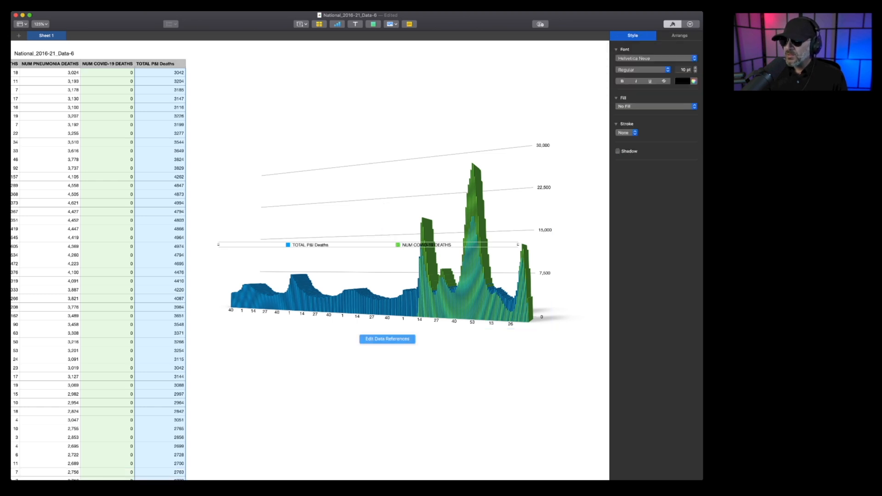
drag(310, 245, 314, 132)
drag(522, 132, 350, 257)
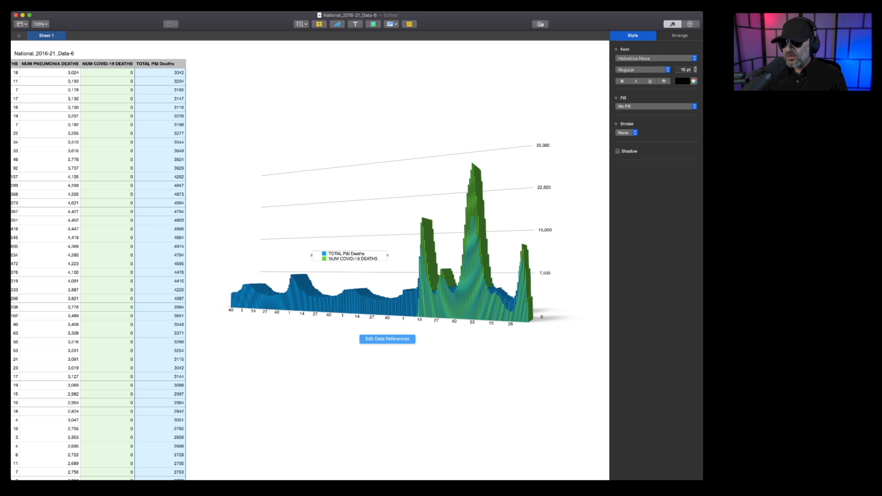
mouse_move(312, 256)
mouse_down()
mouse_move(232, 254)
mouse_move(369, 247)
mouse_move(373, 204)
mouse_move(379, 255)
mouse_move(325, 255)
mouse_up()
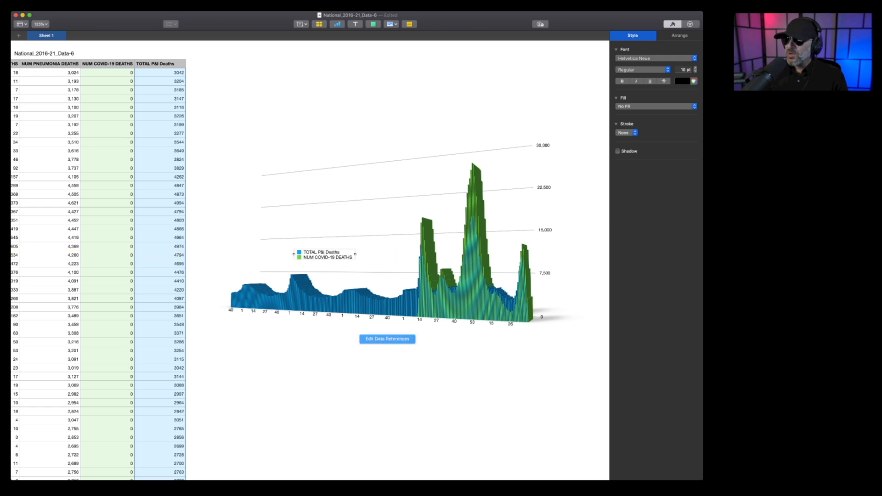
- Rotate the chart's 3D scene to about -5° in X and 19.3° in Y, and shift the chart slightly lower
click(368, 207)
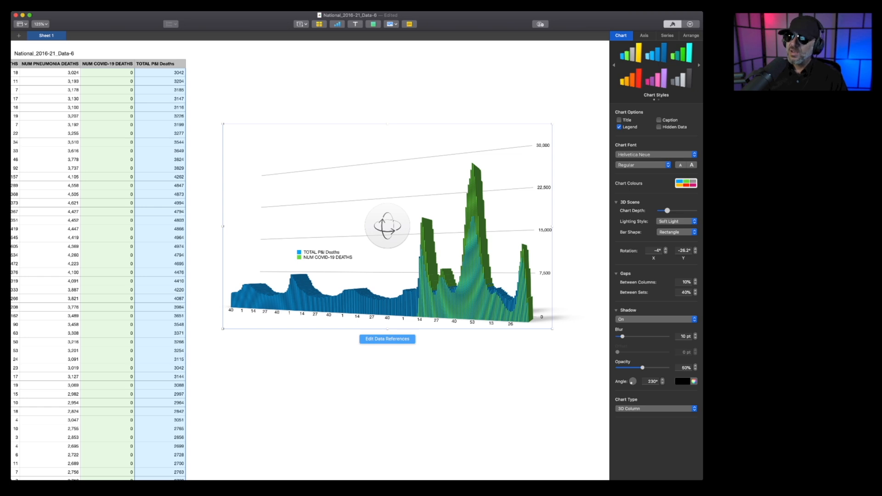
drag(387, 225, 456, 250)
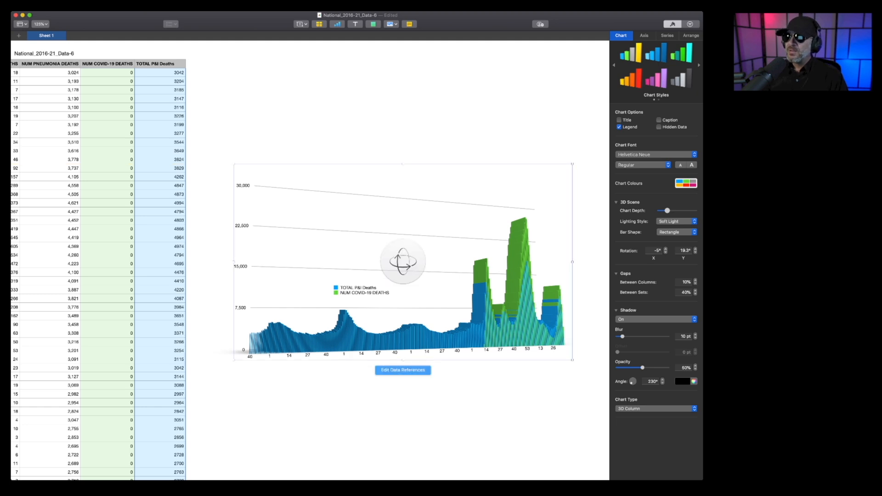
click(441, 409)
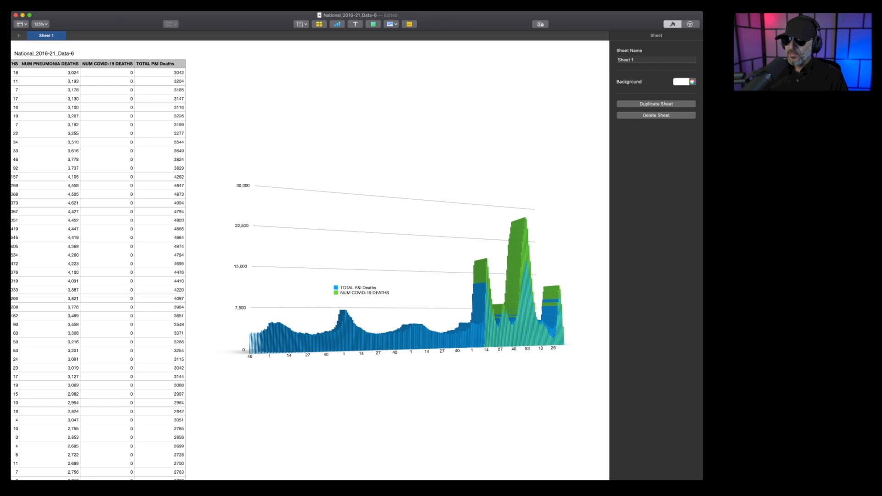
- Show the chart title and set it to "Pneumonia and Influenza Mortality Surveillance from the National Center for Health Statistics Mortality Surveillance System"
click(428, 257)
click(619, 120)
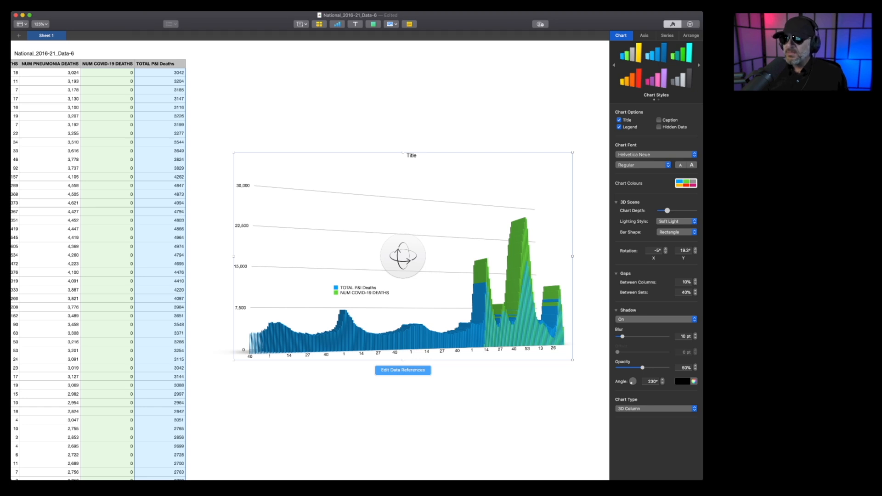
key(super+Tab)
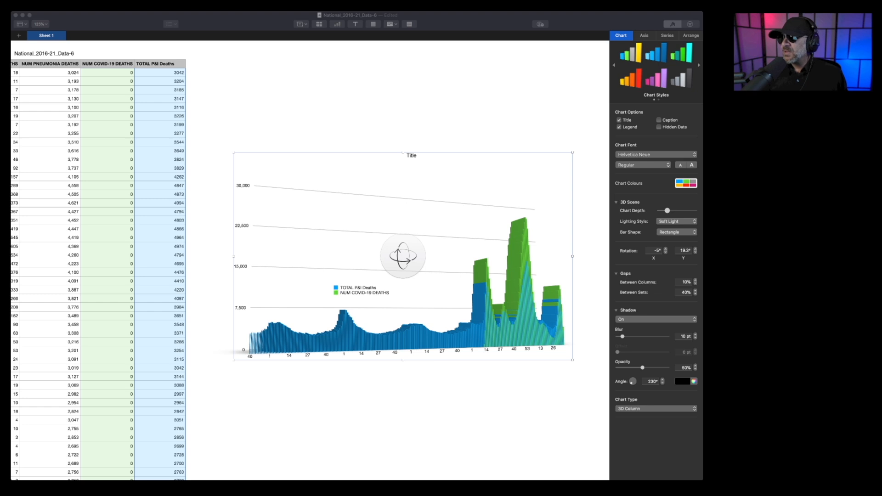
key(super+Tab)
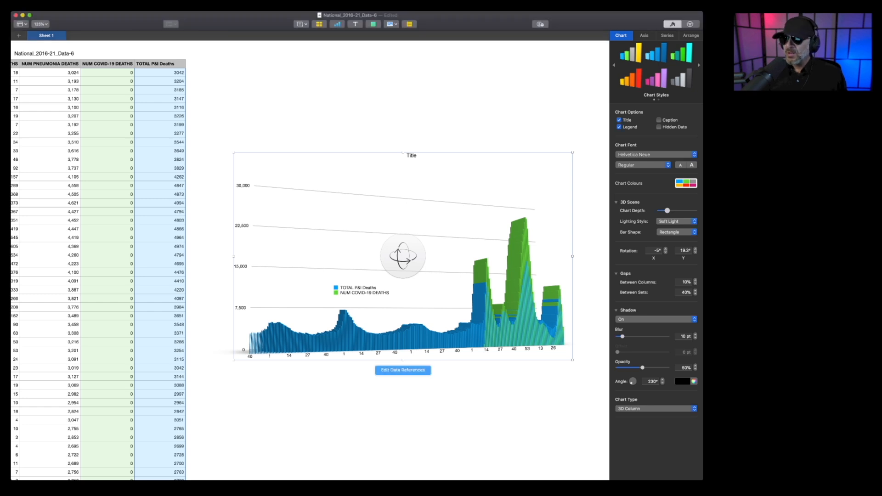
key(Escape)
click(412, 156)
double_click(412, 156)
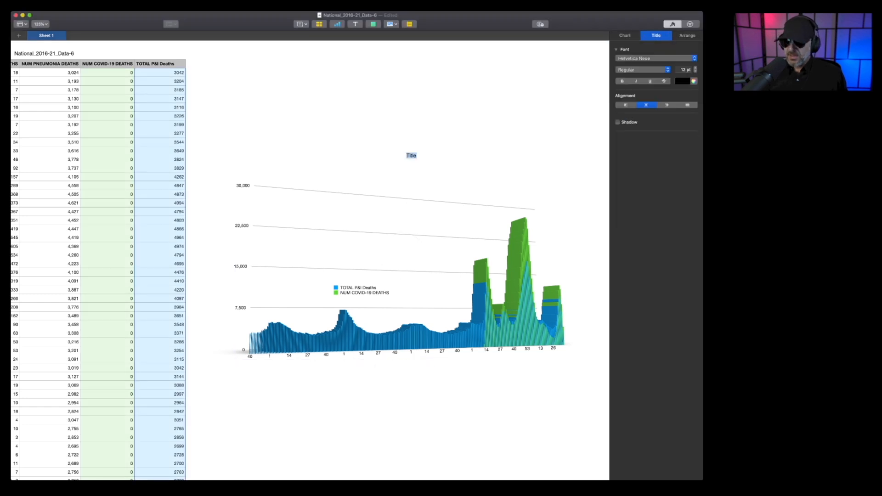
text(Pneumonia and Influenza Mortality Surveillance from the National Center for Health Statistics Mortality Surveillance System)
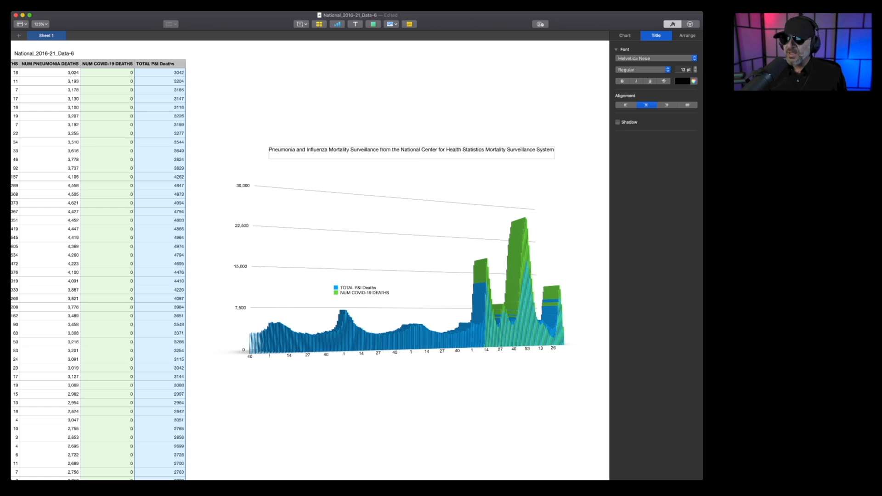
key(Escape)
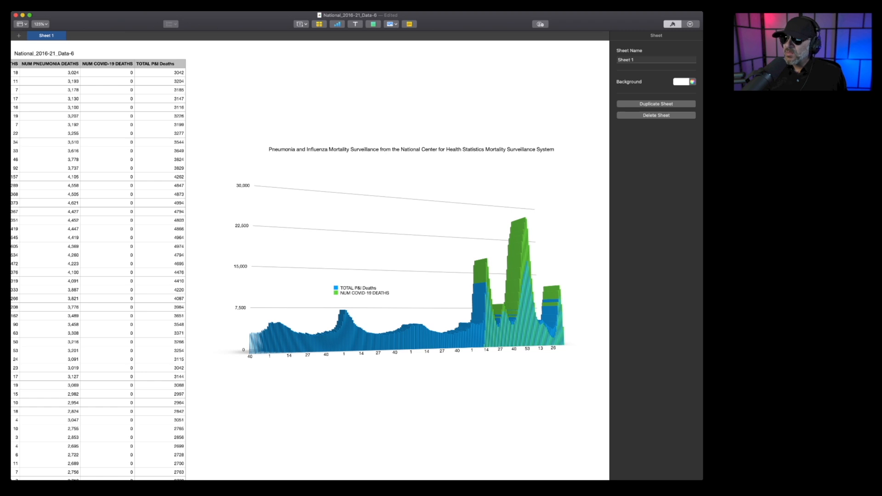
- Break the chart title into two lines before "from the National Center" and add an empty line below it
click(403, 248)
double_click(380, 149)
click(380, 149)
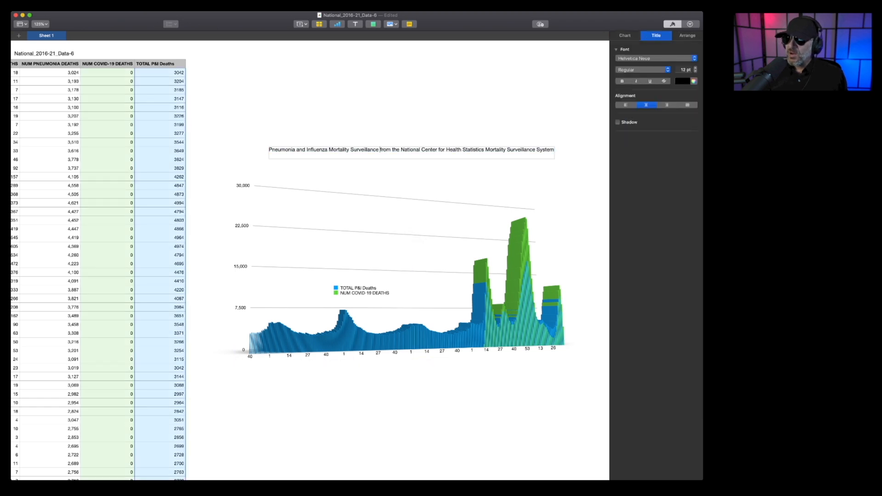
key(Return)
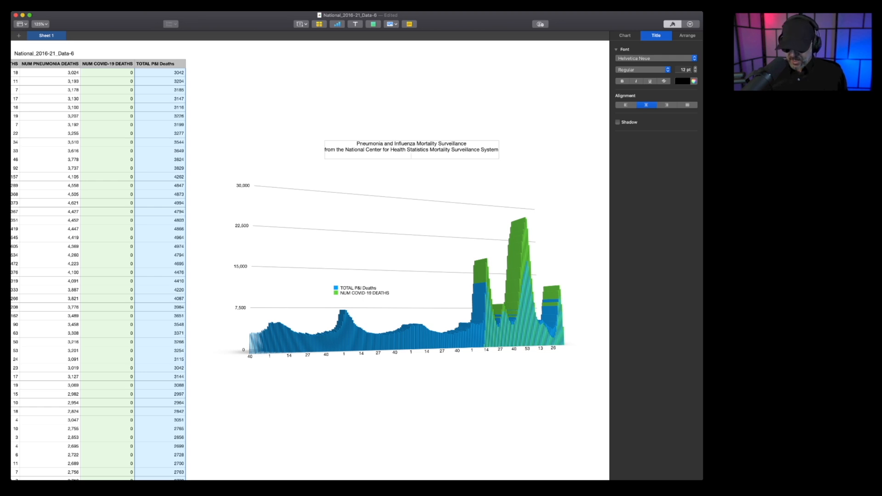
key(Return)
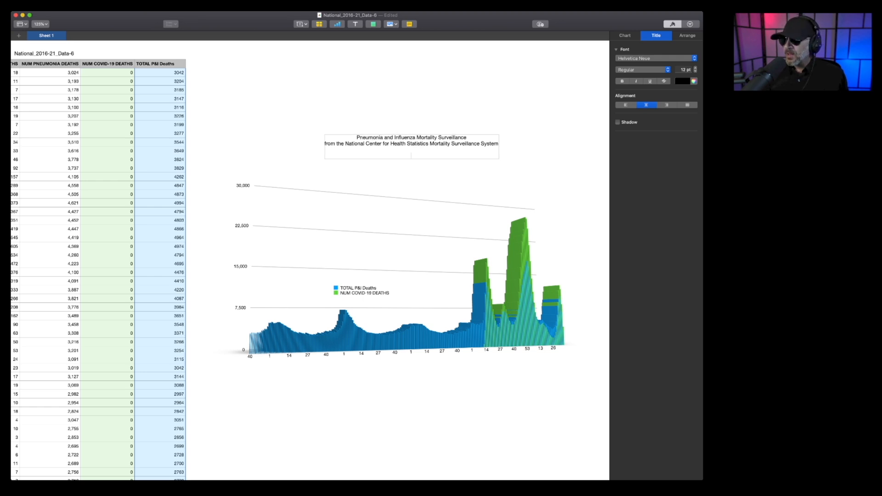
click(404, 95)
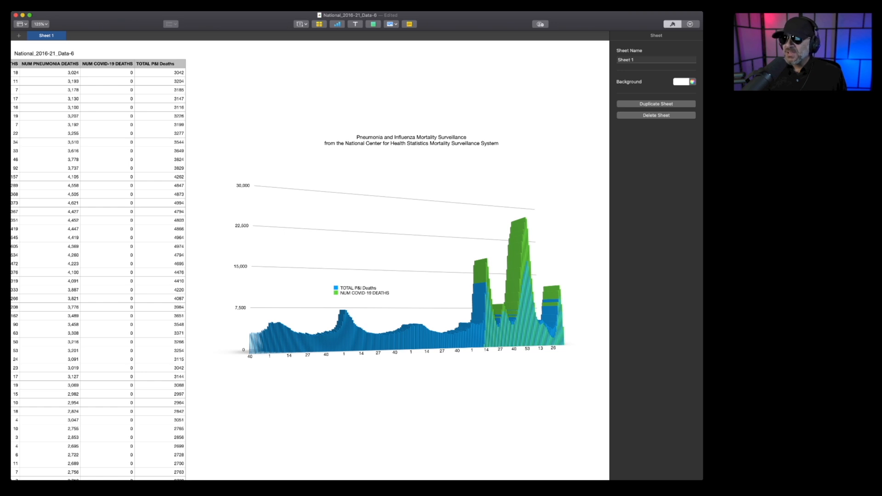
- Insert three blank rows above the first 2020-21 row (week 40) in the National_2016-21_Data-6 table
scroll(310, 261, left, 5)
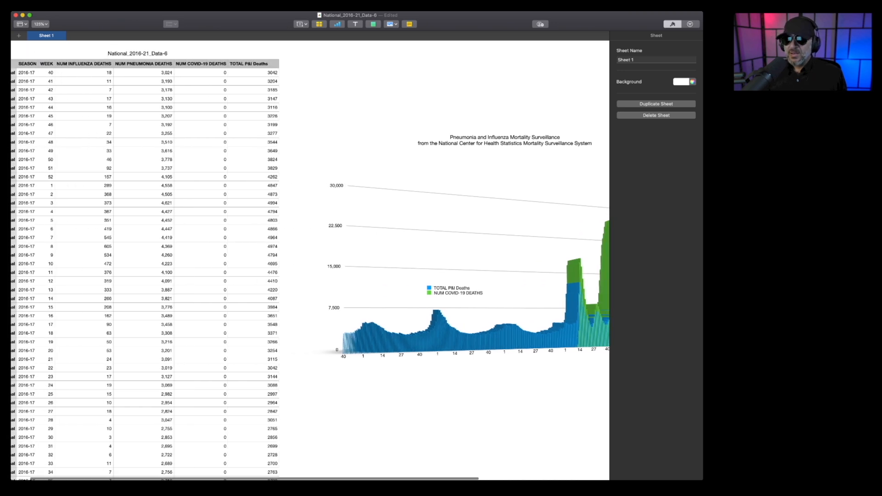
scroll(310, 260, down, 10)
scroll(311, 260, down, 20)
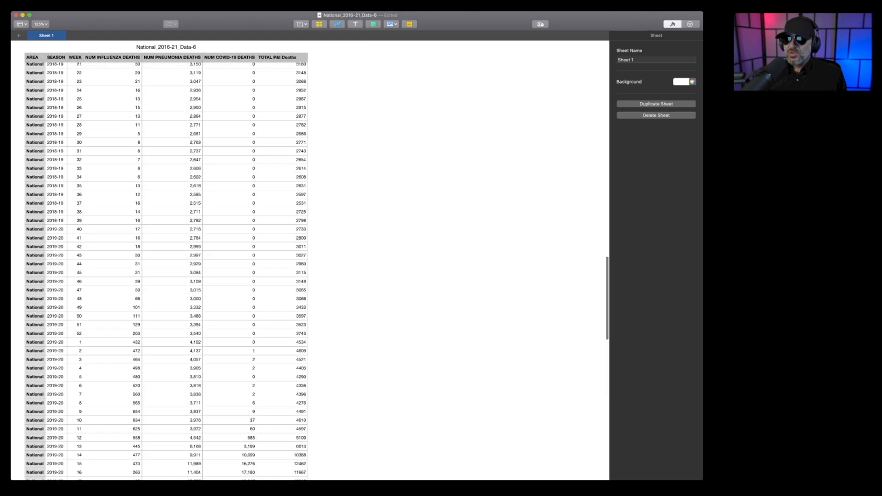
scroll(310, 261, up, 8)
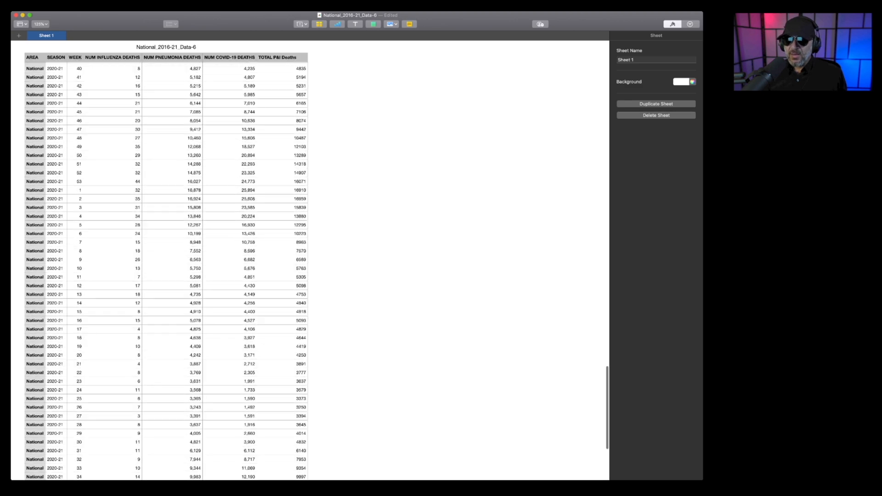
scroll(165, 271, up, 1)
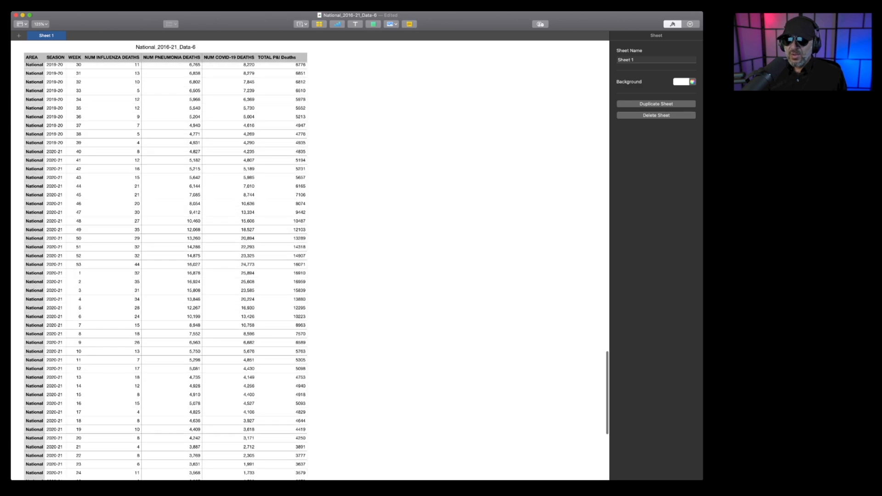
click(55, 151)
click(34, 152)
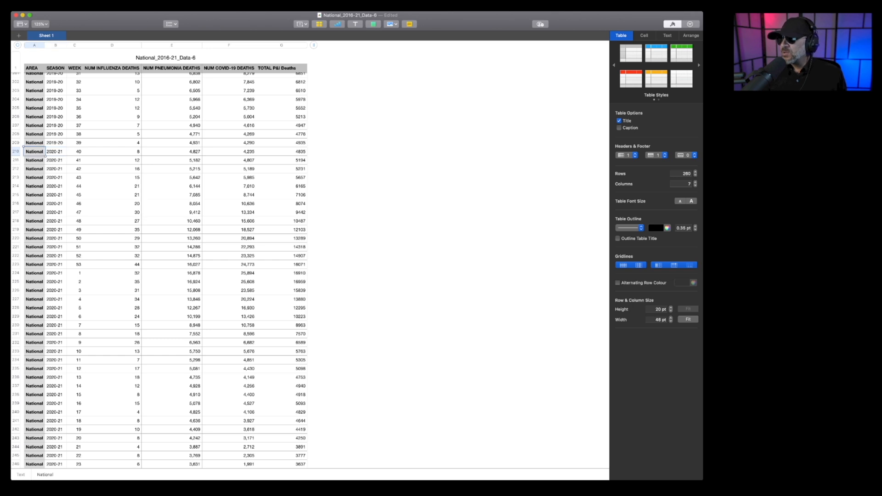
key(super+Tab)
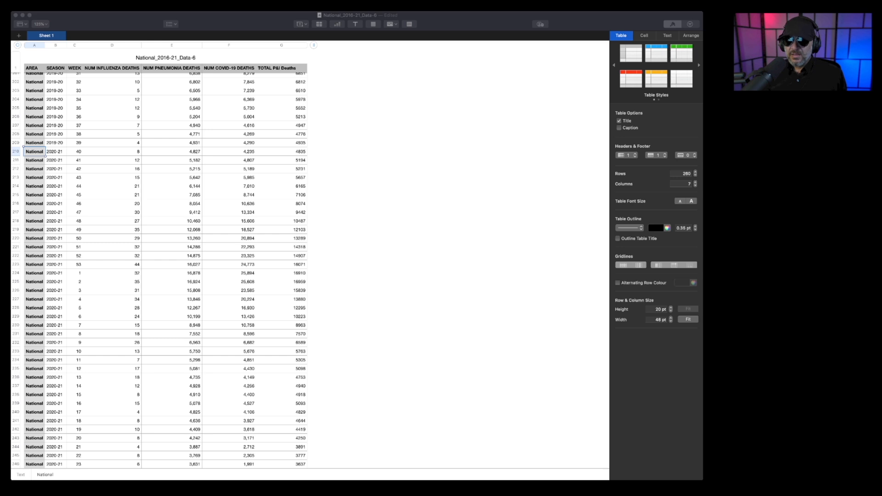
key(super+Tab)
drag(16, 151, 16, 169)
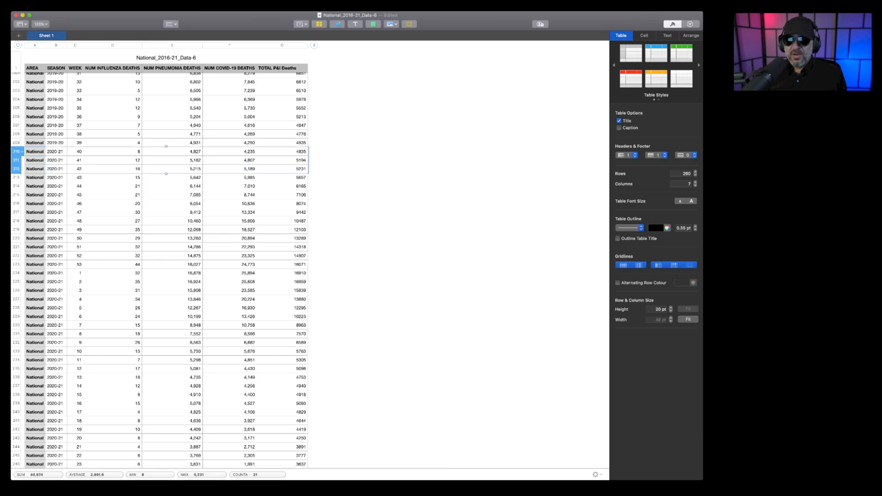
key(alt+Up)
click(229, 213)
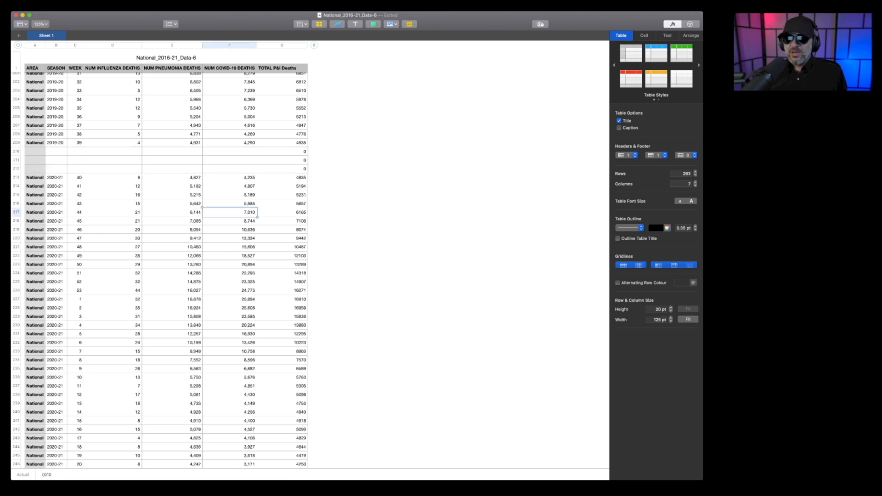
click(414, 221)
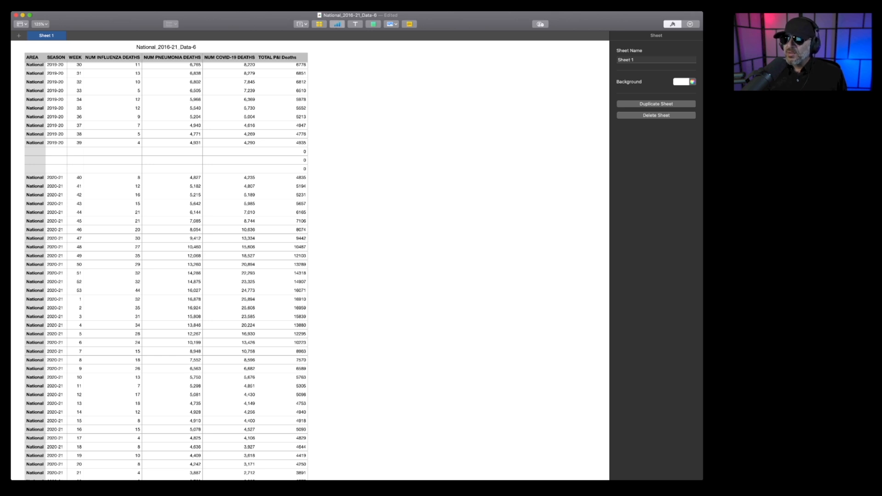
- Insert a new 3D column chart using only the 2020-21 rows of the TOTAL P&I Deaths column as its data
click(316, 63)
click(416, 188)
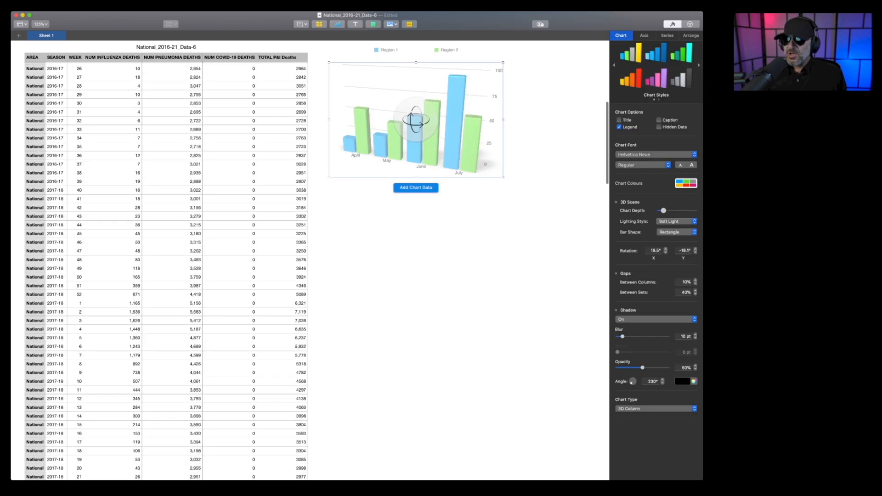
scroll(303, 257, down, 10)
scroll(303, 266, down, 20)
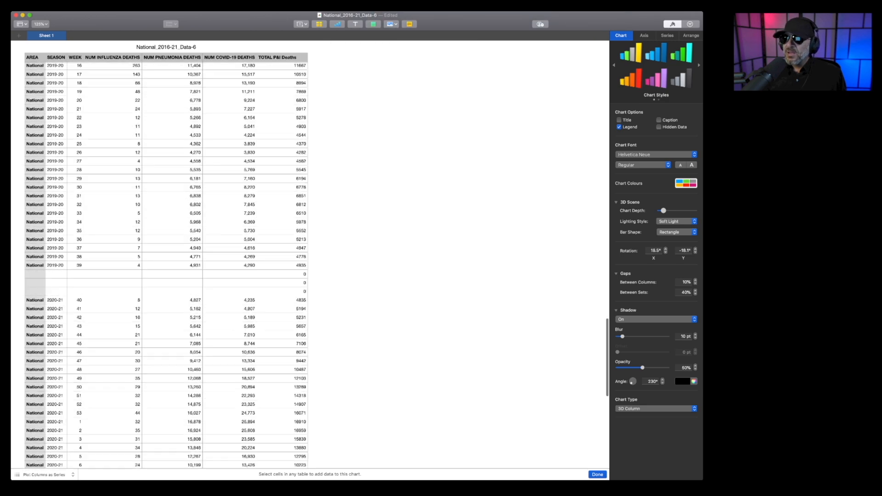
scroll(166, 265, up, 3)
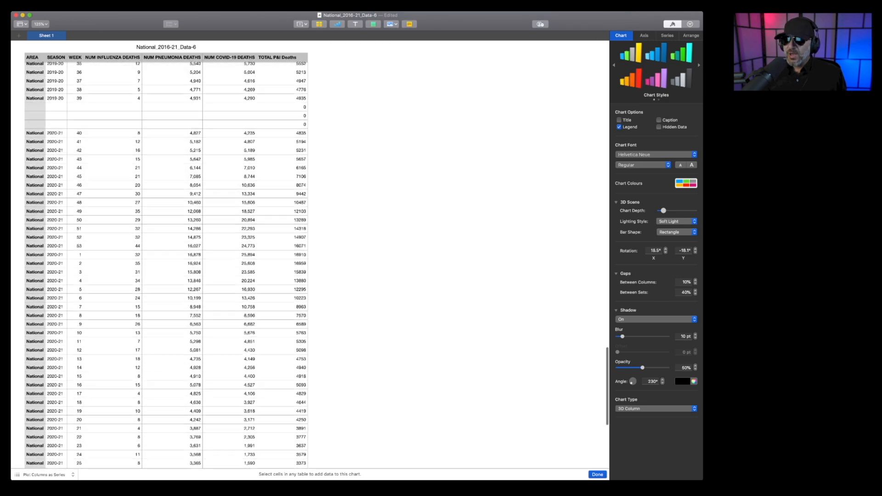
drag(282, 134, 282, 465)
scroll(166, 265, up, 10)
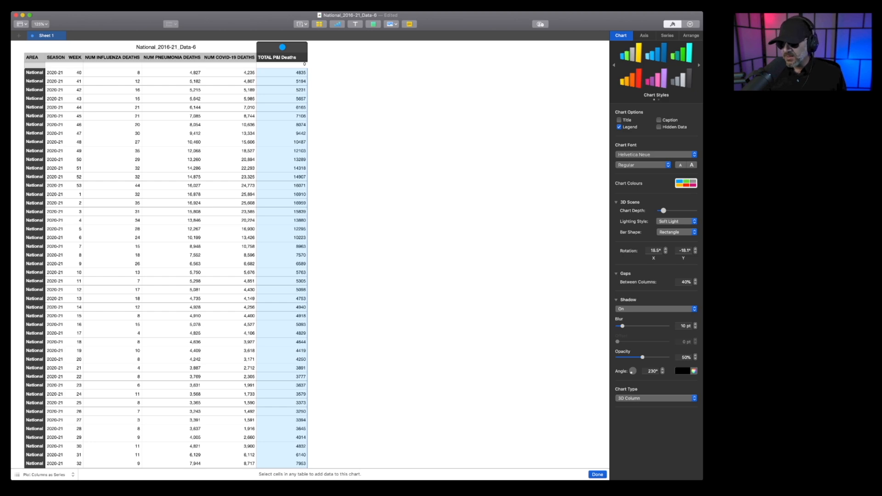
click(598, 474)
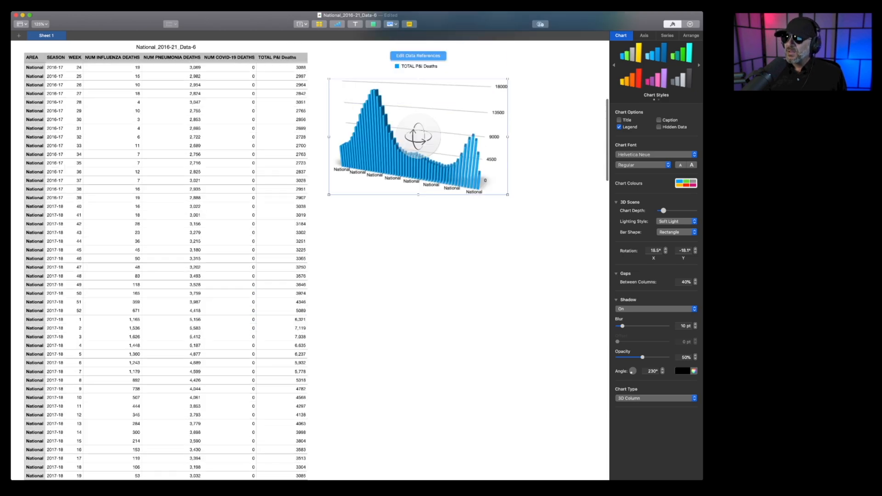
- Move the new chart into the free space beside the table, with week numbers as category labels and its legend over the plot
scroll(310, 258, down, 10)
drag(377, 138, 459, 314)
scroll(459, 314, right, 2)
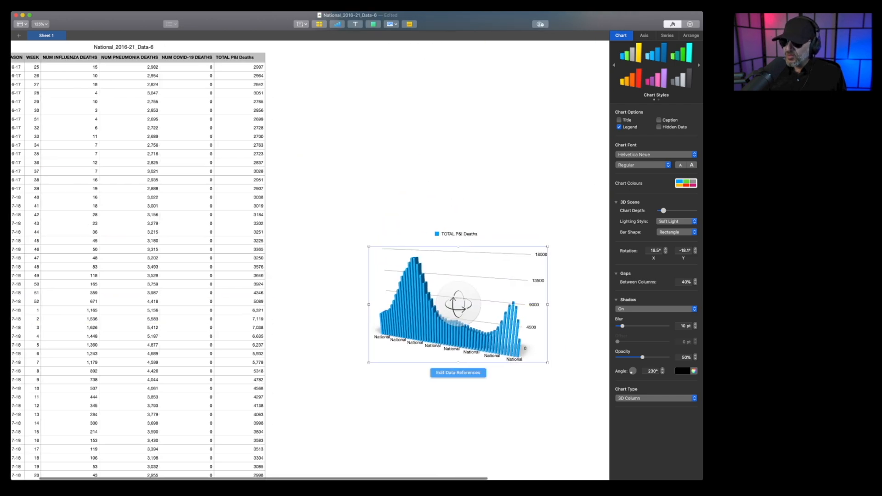
scroll(315, 246, right, 5)
click(349, 349)
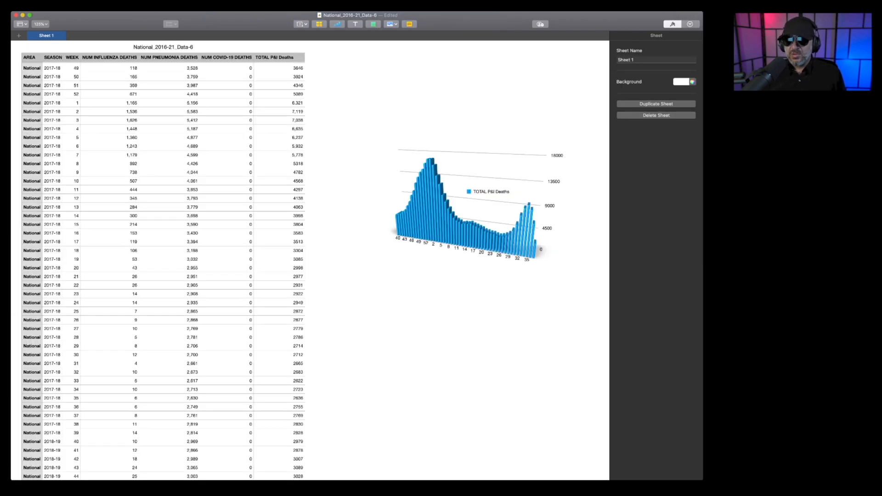
click(473, 207)
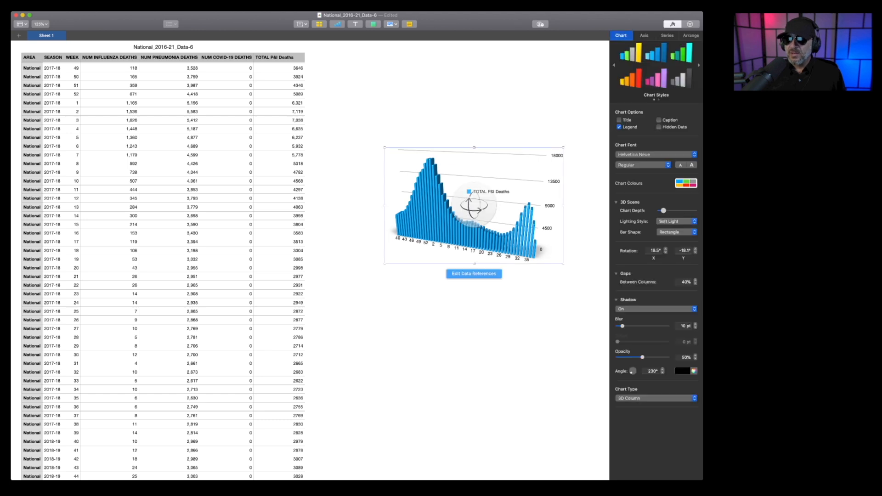
- Add the chart title "Pneumonia and Influenza Mortality Surveillance from the National Center for Health Statistics Mortality Surveillance System", followed by an empty line
click(619, 120)
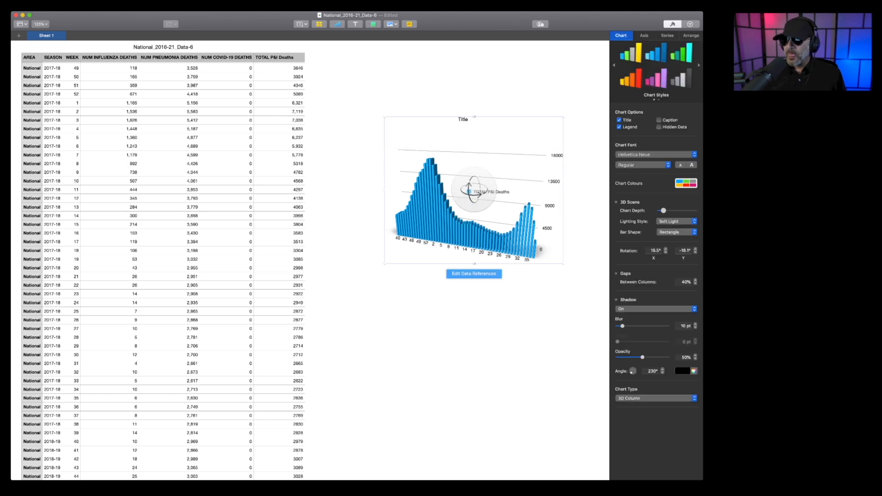
double_click(462, 119)
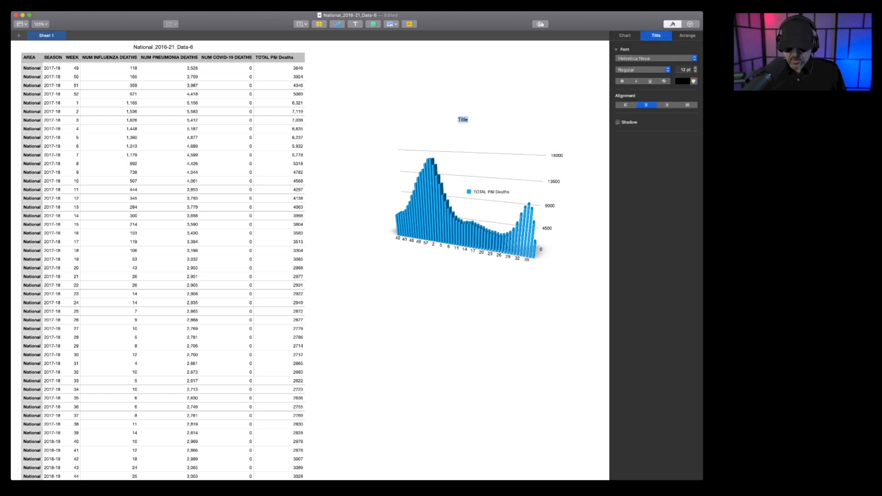
text(Pneumonia and Influenza Mortality Surveillance from the National Center for Health Statistics Mortality Surveillance System)
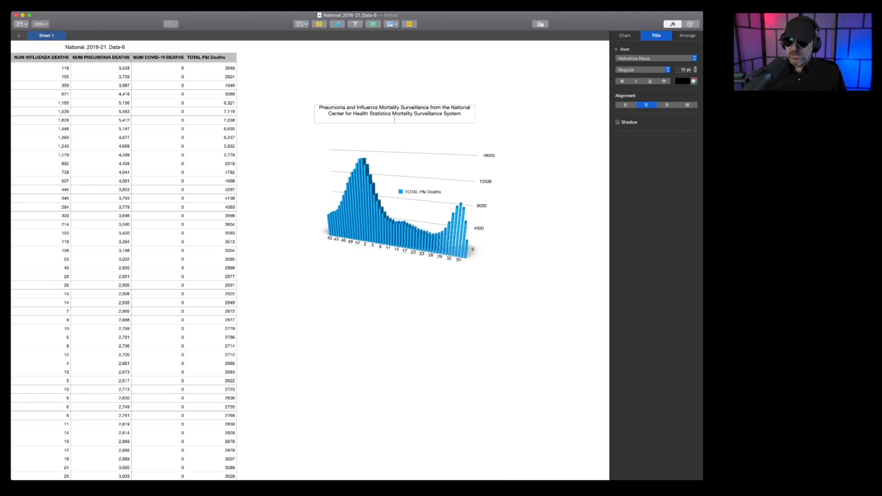
key(Return)
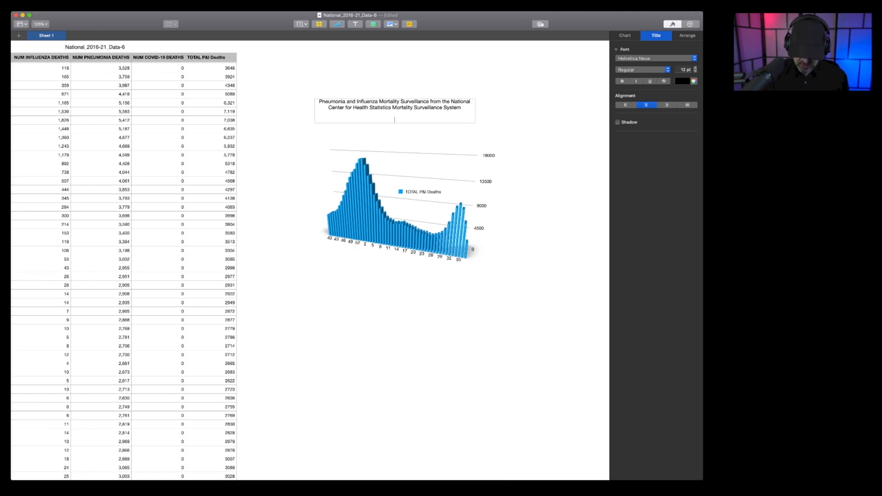
- Extend the chart title with the lines "Influenza P&I Deaths by Week", "And" and "COVID19 Deaths by Week"
text(Influenza)
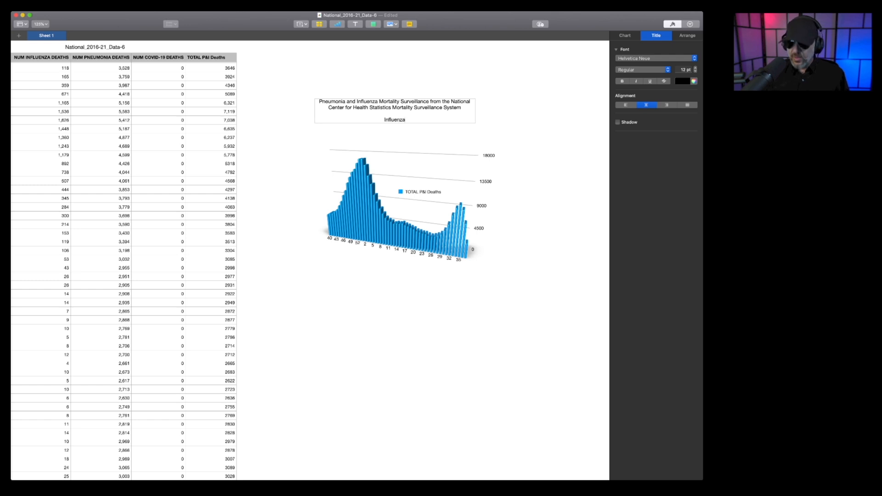
text( P&I )
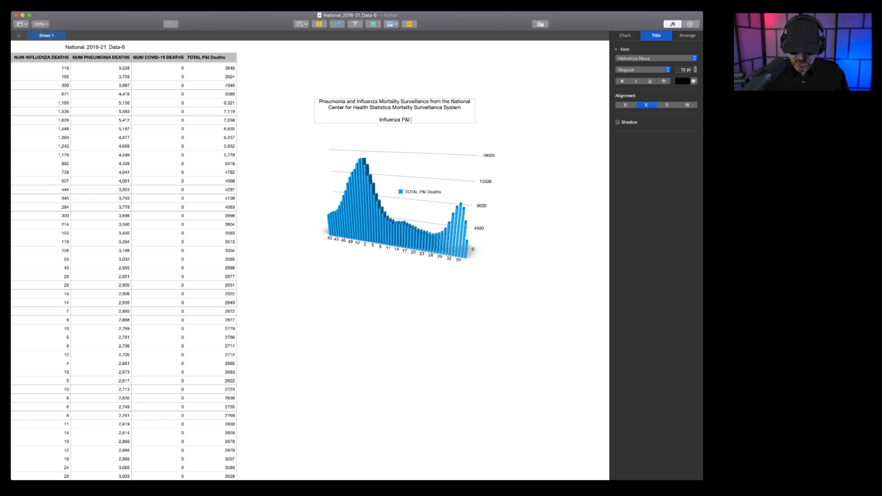
text(Deaths by Week)
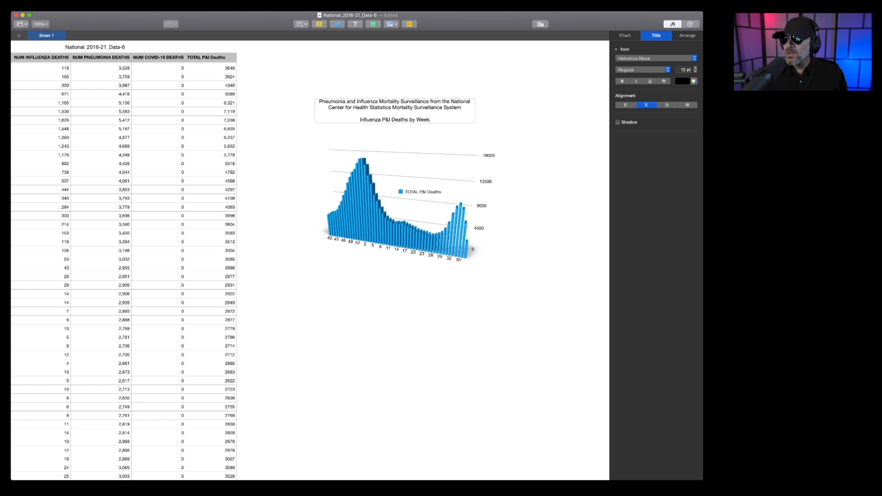
key(Return)
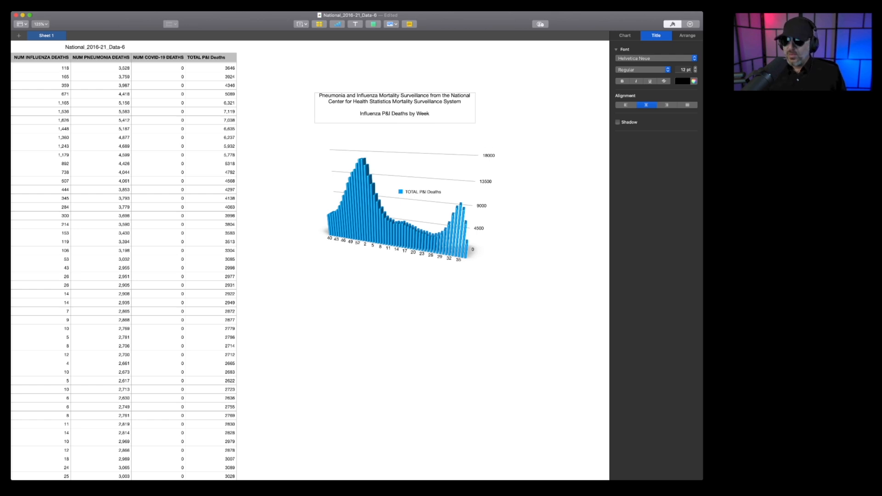
text(and)
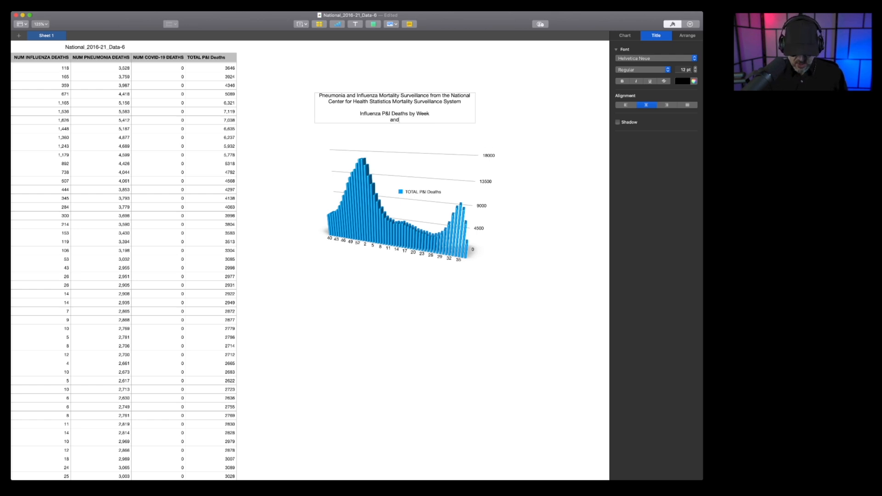
key(Return)
text(COVID19 Deaths by Week)
click(533, 138)
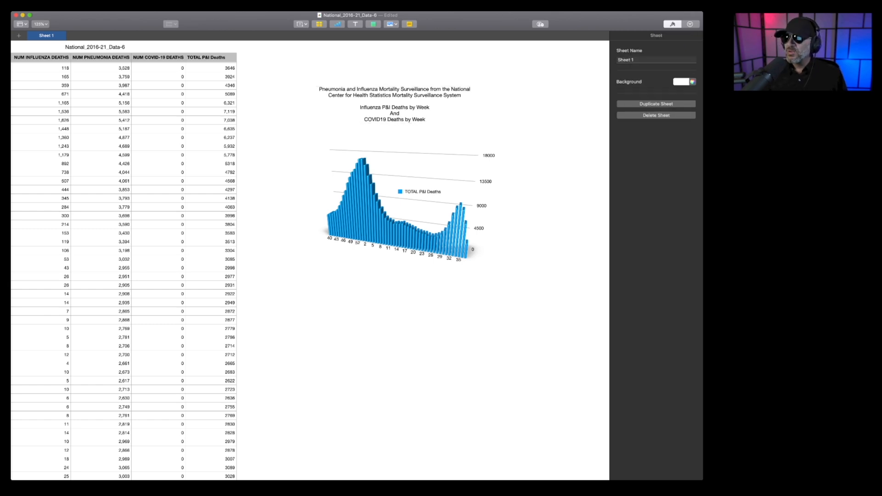
- Add the 2020-21 rows of the NUM COVID-19 DEATHS column, from week 40 on, to the new chart as a second data series
click(441, 175)
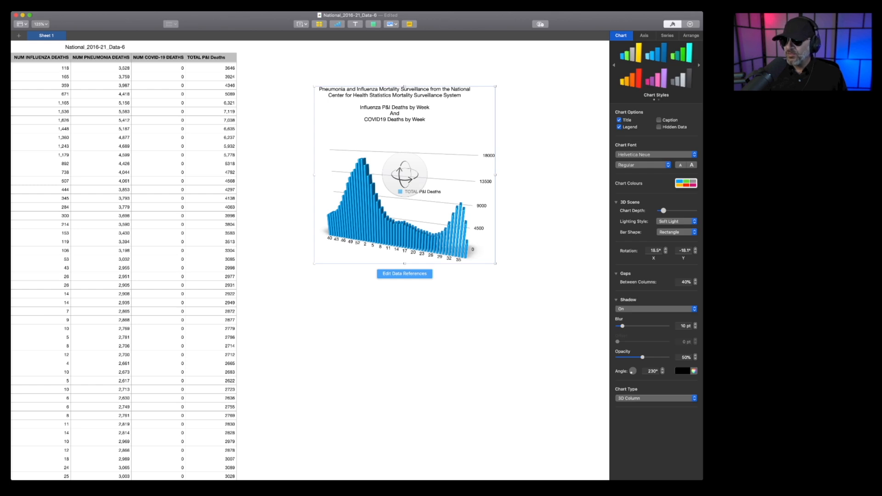
click(404, 274)
scroll(404, 273, left, 2)
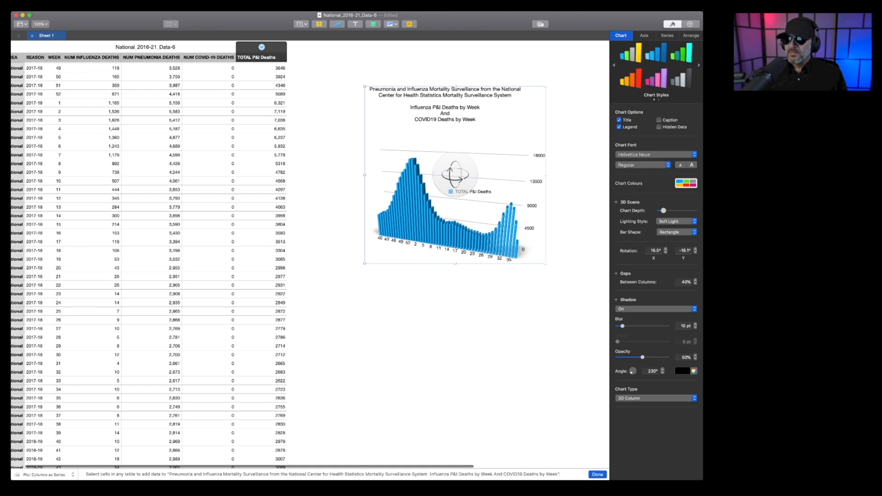
scroll(405, 274, down, 17)
scroll(404, 274, down, 10)
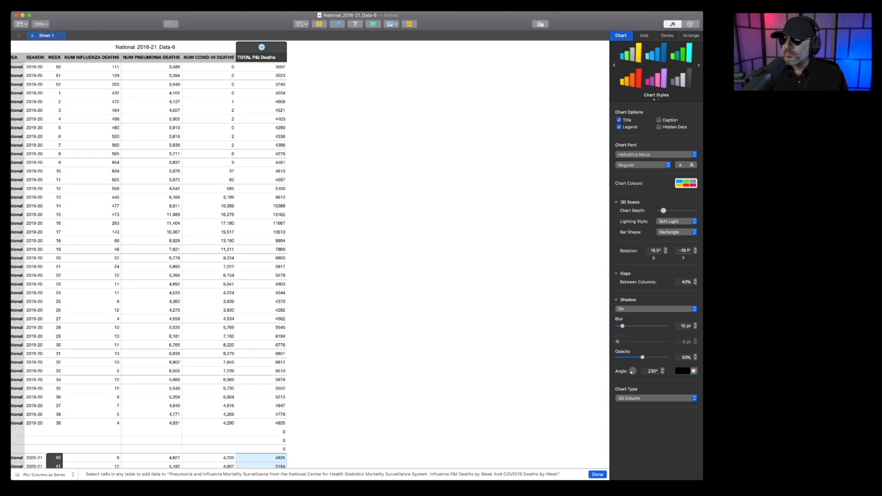
scroll(405, 274, left, 1)
scroll(405, 274, down, 8)
scroll(404, 273, down, 7)
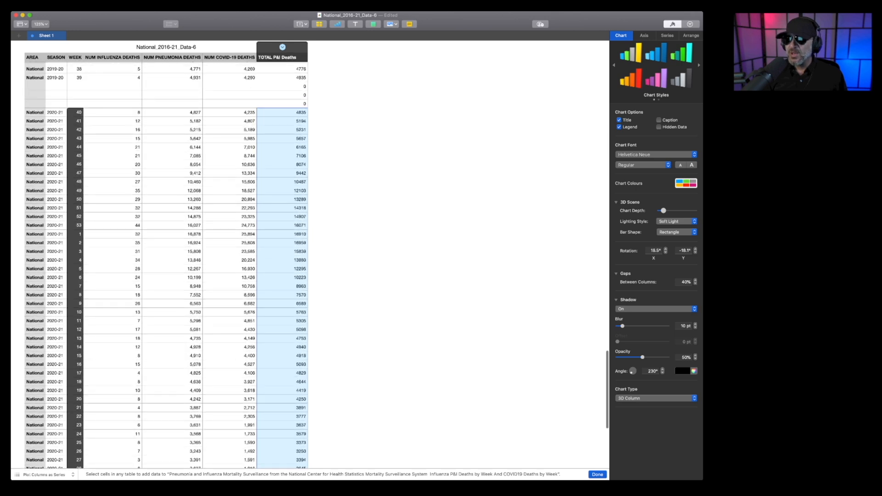
scroll(166, 267, down, 2)
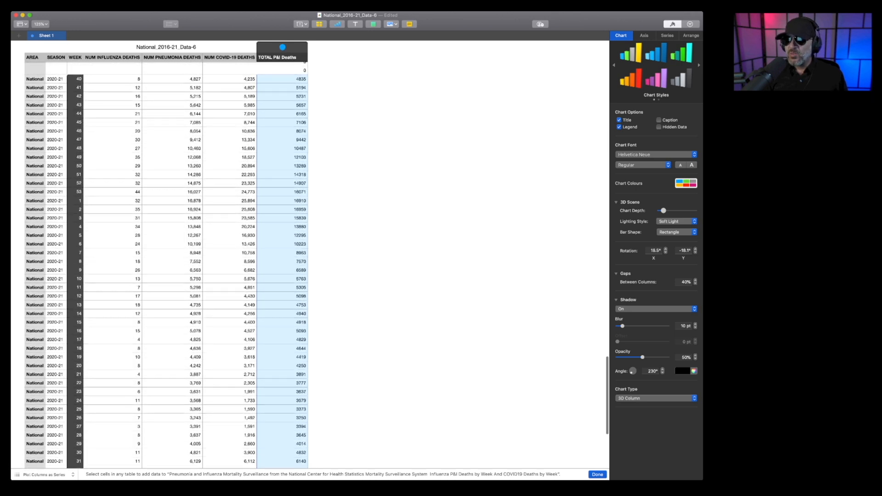
drag(229, 79, 230, 468)
scroll(167, 265, up, 10)
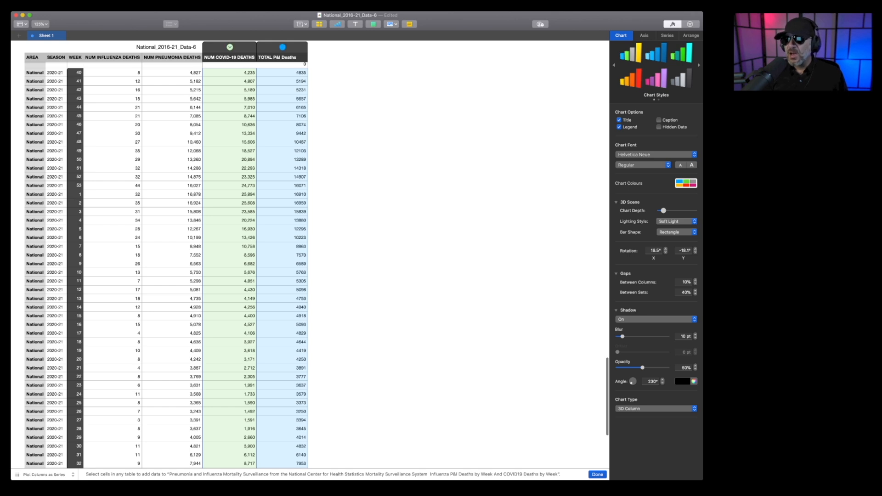
click(598, 475)
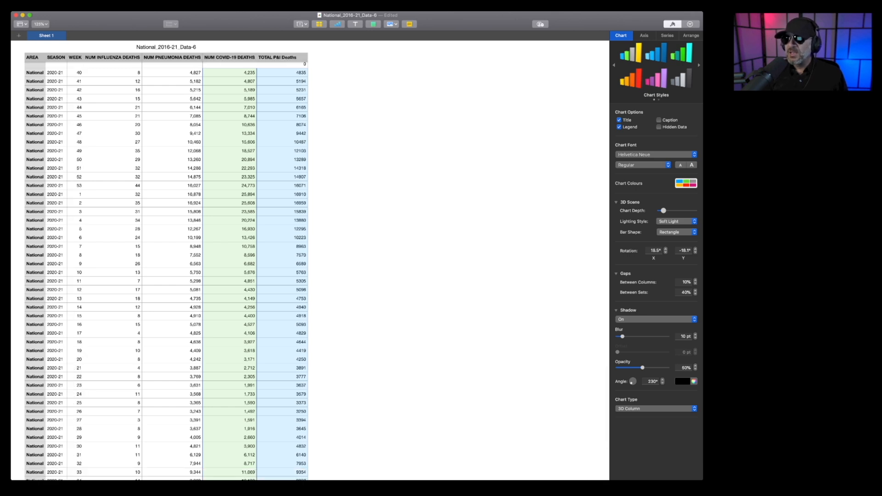
- Enlarge the 2020-21 chart to nearly twice its width and height in the free space beside the table
scroll(310, 260, up, 20)
scroll(310, 260, up, 20)
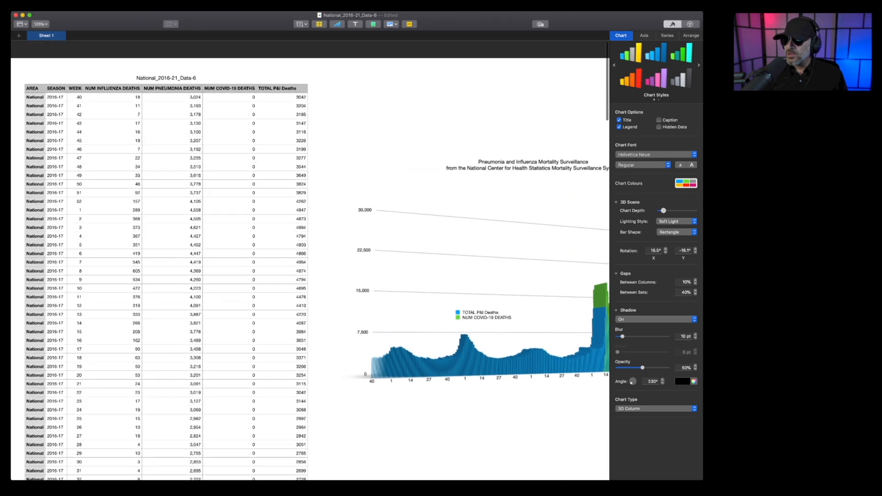
scroll(310, 260, right, 5)
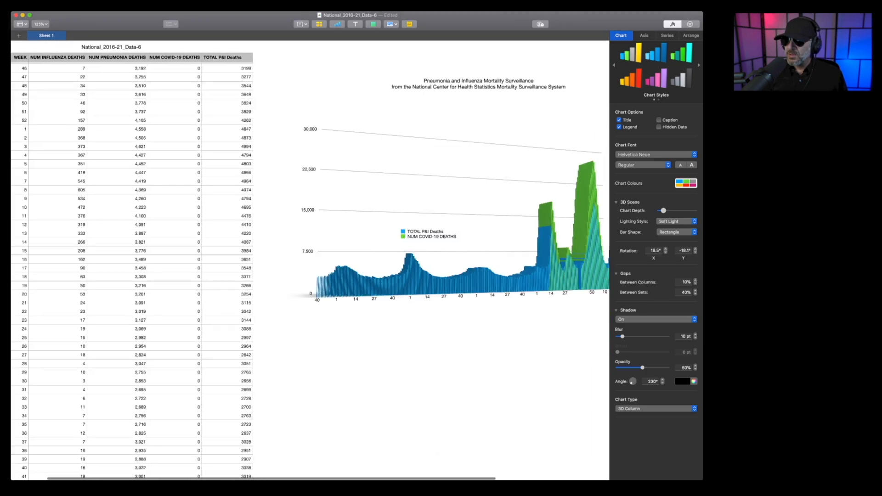
scroll(310, 260, right, 5)
scroll(310, 260, up, 3)
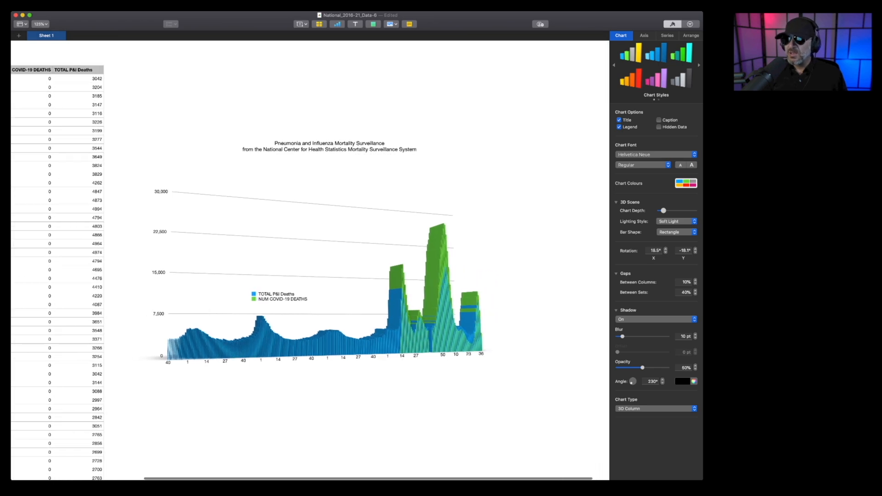
scroll(310, 261, down, 15)
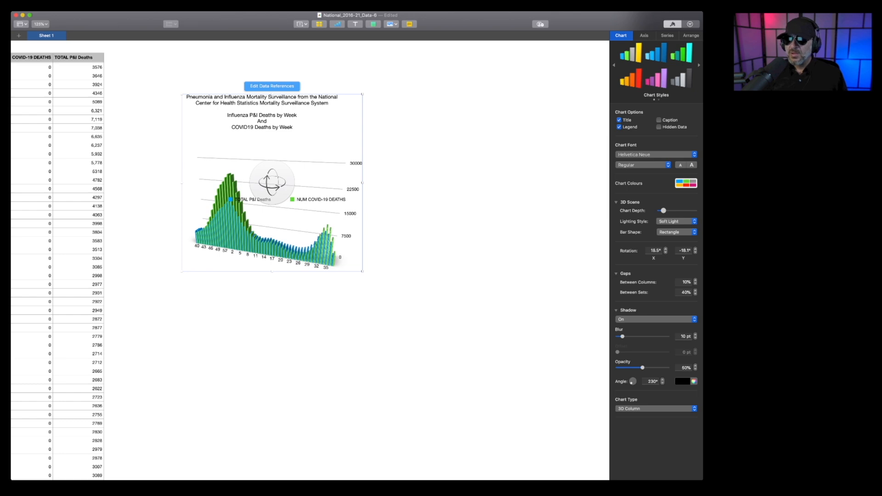
click(316, 199)
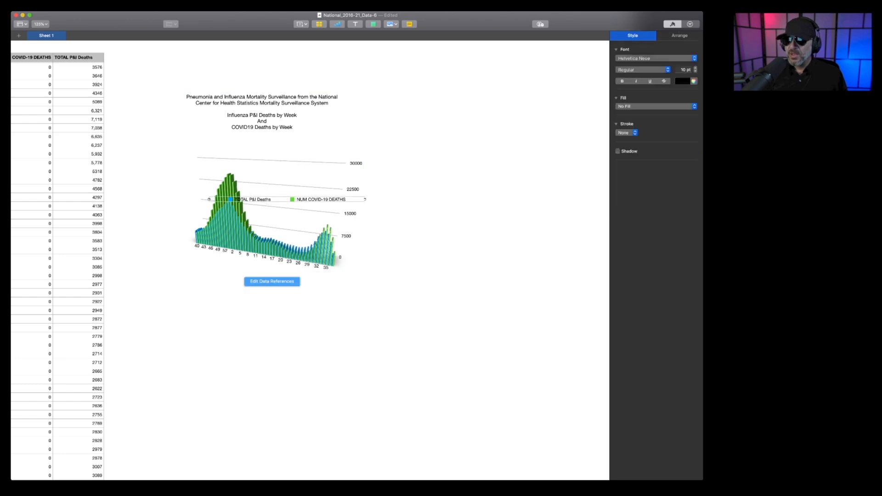
click(294, 221)
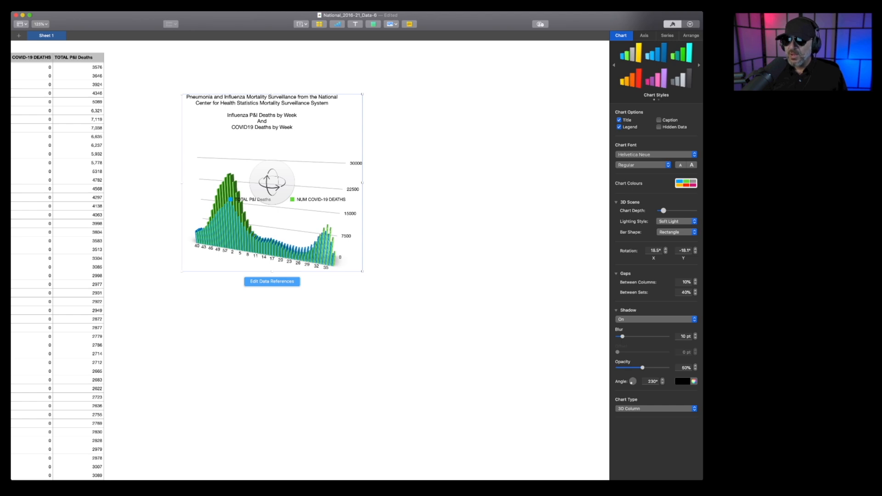
drag(362, 271, 533, 413)
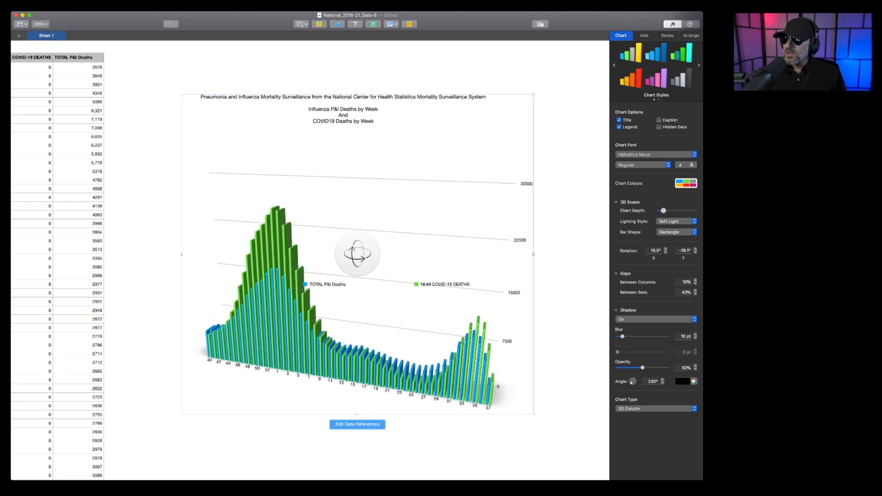
- Narrow the 2020-21 chart's legend so its two entries stack, and place it in the gap between the two peaks
click(387, 284)
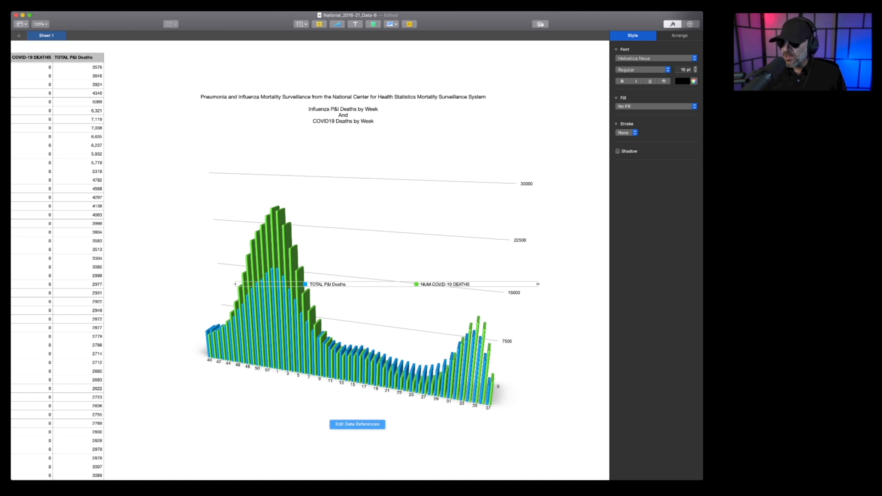
drag(538, 284, 385, 284)
drag(322, 285, 422, 259)
drag(335, 260, 374, 301)
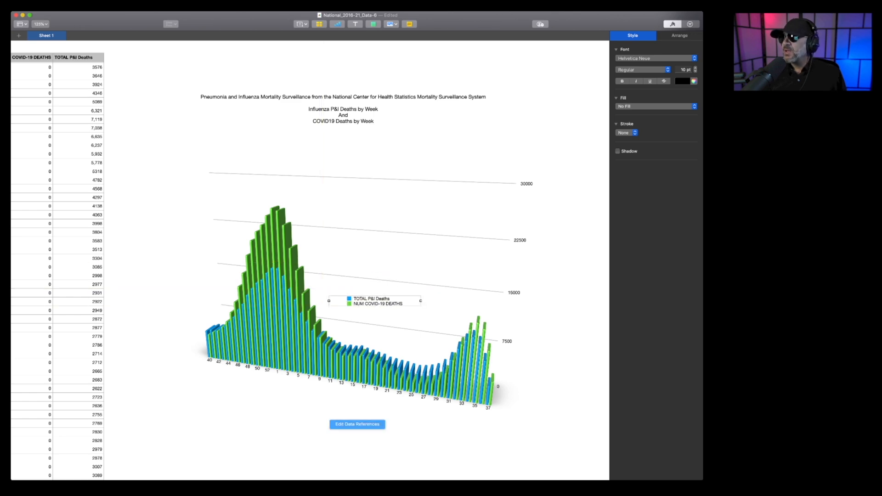
click(356, 96)
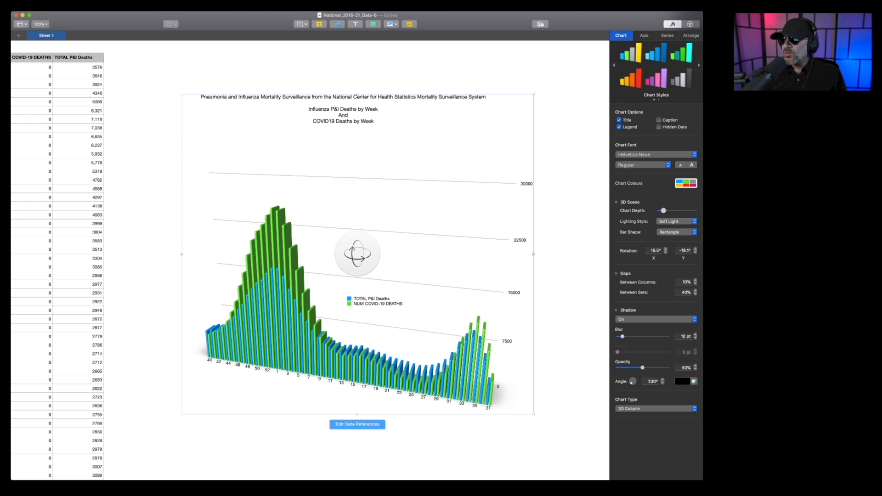
- Increase the 2020-21 chart's depth and rotate its 3D scene to an X angle of about -2° with a steeper sideways turn
click(672, 24)
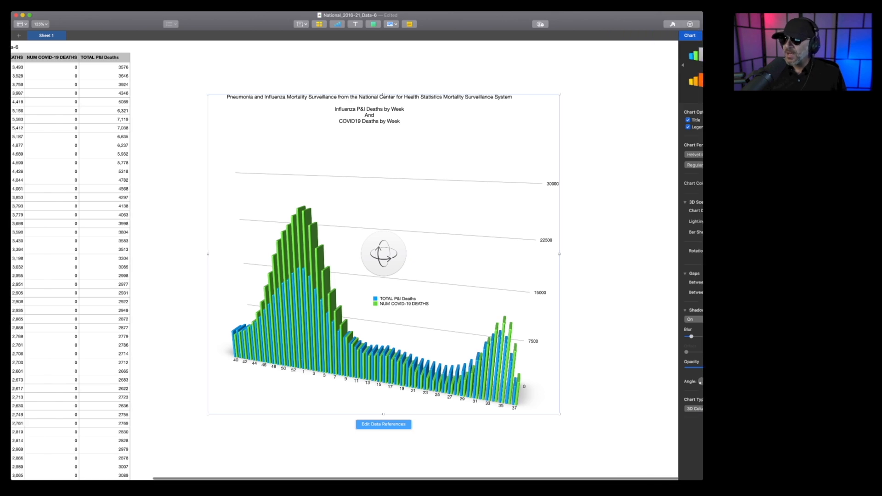
click(672, 24)
click(672, 24)
click(672, 23)
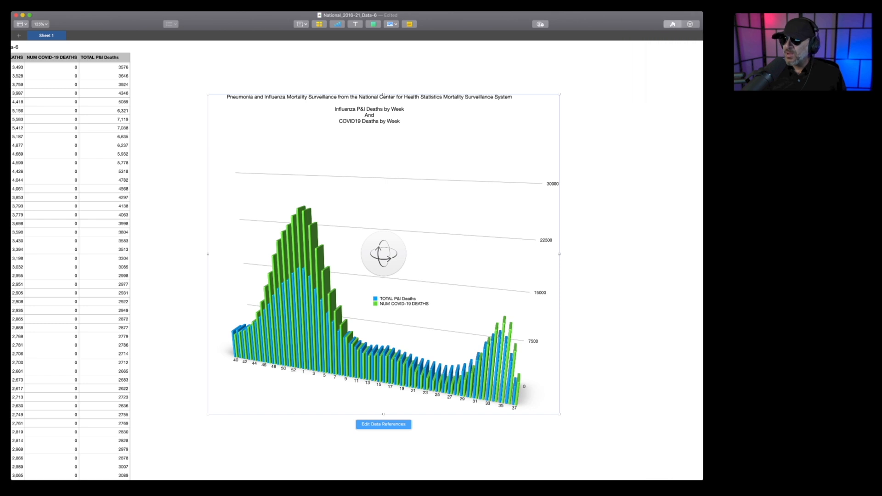
drag(663, 211, 669, 210)
drag(374, 263, 348, 251)
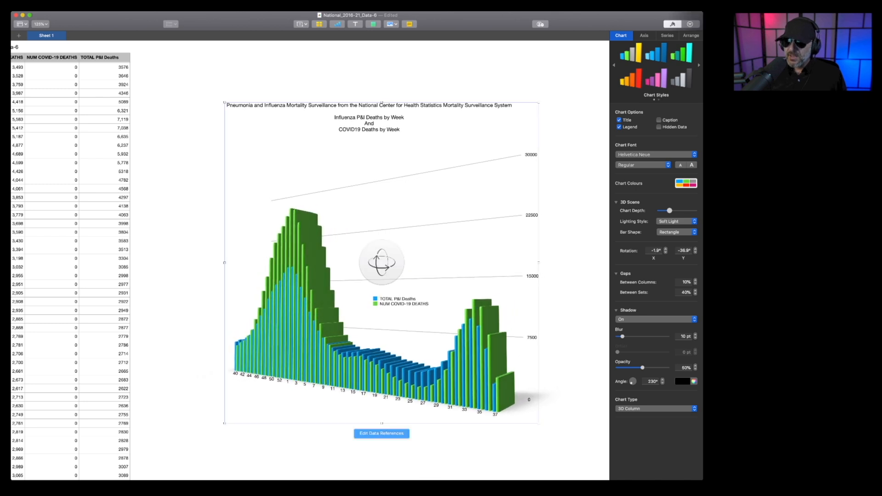
- Shift the 2020-21 chart's legend slightly down and to the left, closer to the low columns between the peaks
click(401, 302)
drag(400, 302, 388, 310)
click(569, 257)
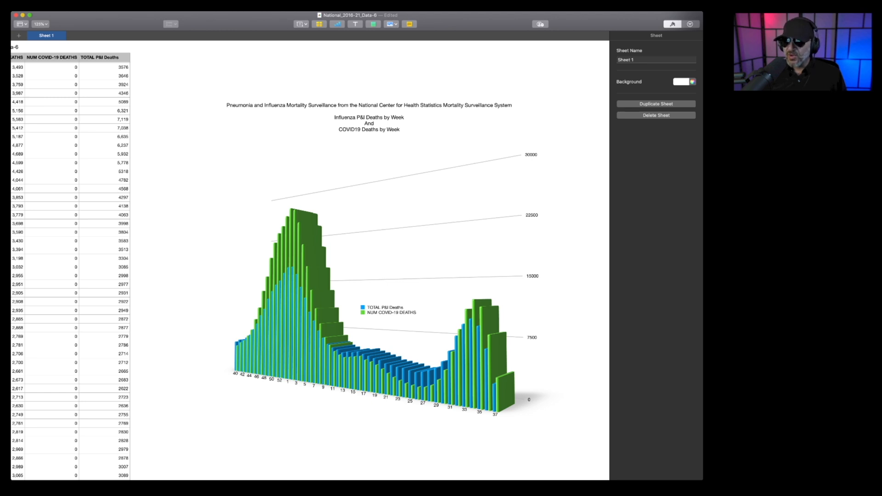
- Append two blank rows below the 2020-21 week 37 row at the end of the National_2016-21_Data-6 table
scroll(310, 262, down, 15)
scroll(310, 261, left, 5)
scroll(310, 262, left, 3)
scroll(310, 261, down, 15)
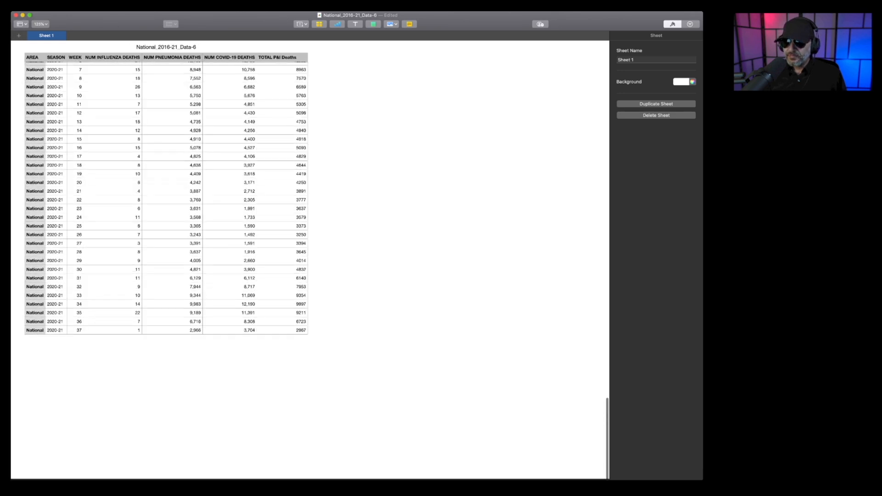
click(229, 322)
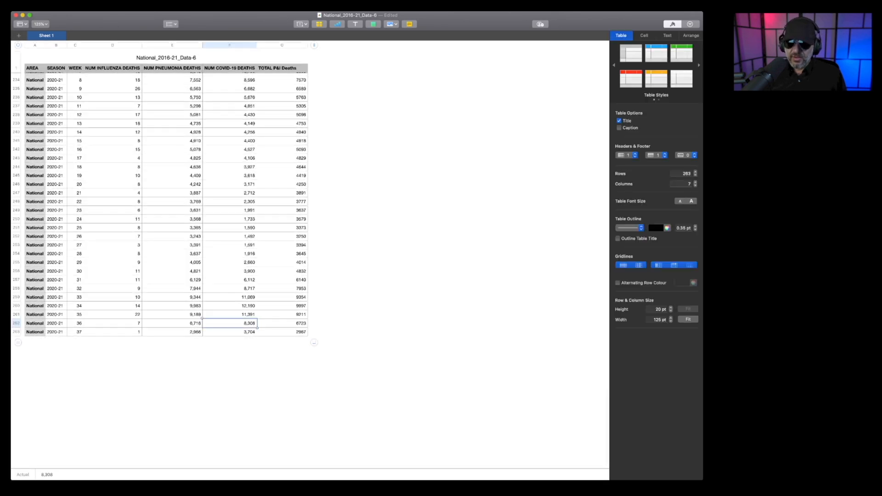
click(18, 343)
click(18, 342)
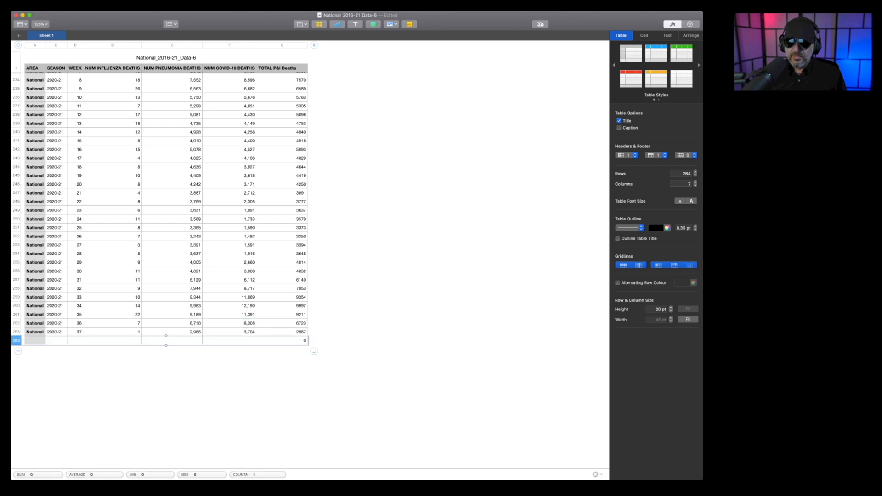
click(17, 351)
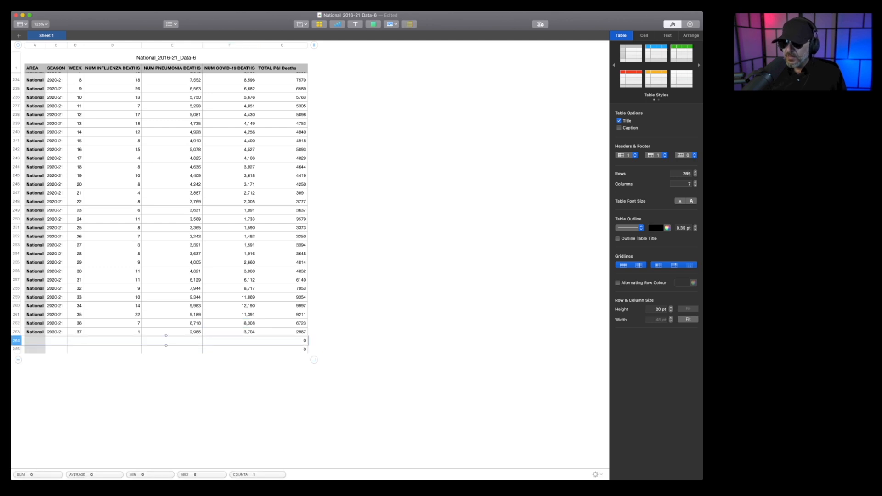
- Total the 2020-21 weekly P&I deaths, rows 213 to 263, in the row below week 37, and clear the cell beneath that total
click(282, 341)
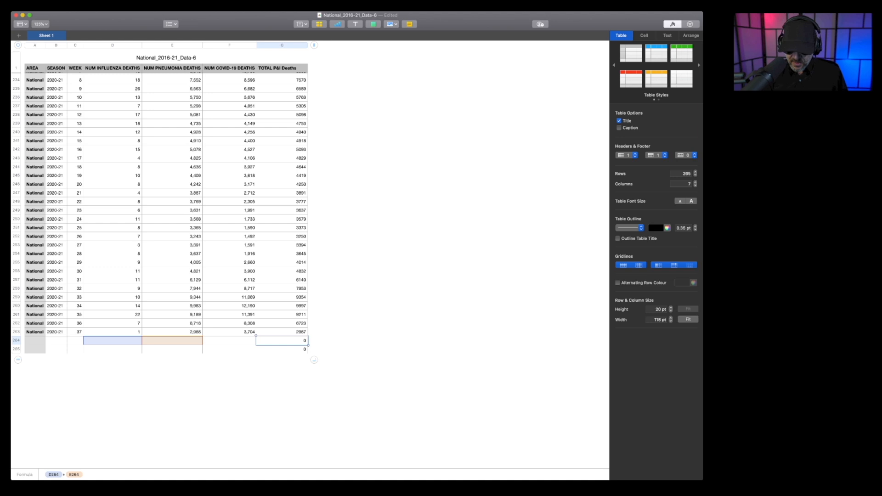
text(=)
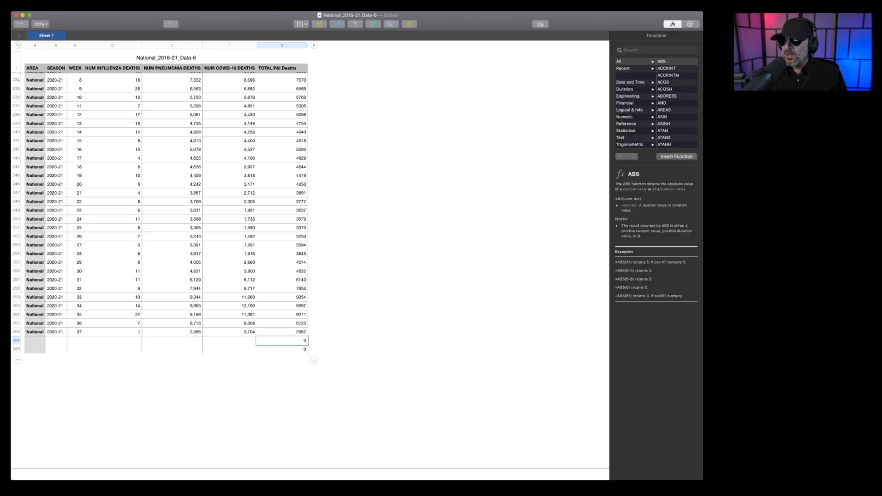
drag(282, 331, 282, 111)
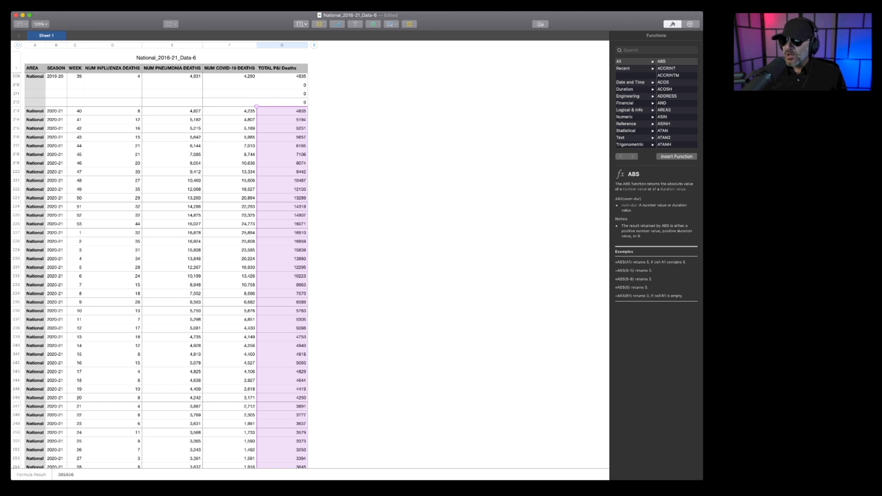
key(Return)
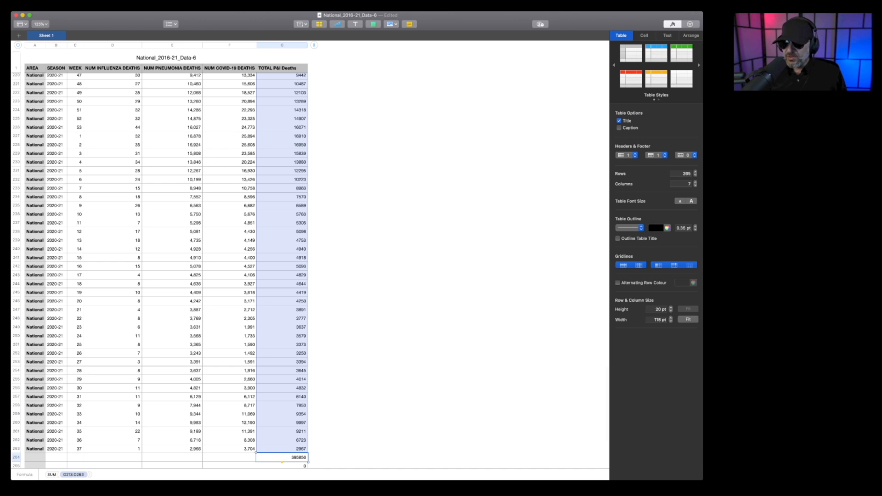
click(390, 414)
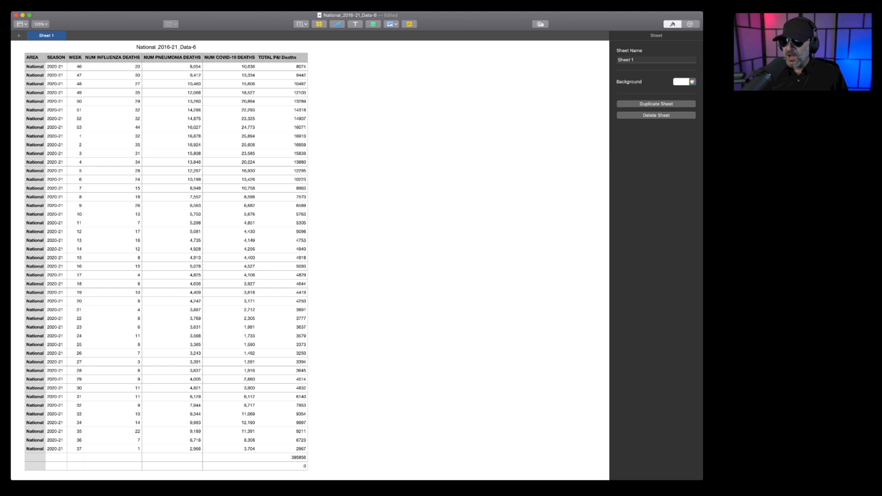
click(282, 465)
key(Delete)
- Extend the season sum formula from the TOTAL P&I Deaths column to the NUM COVID-19 DEATHS column in row 264
click(282, 457)
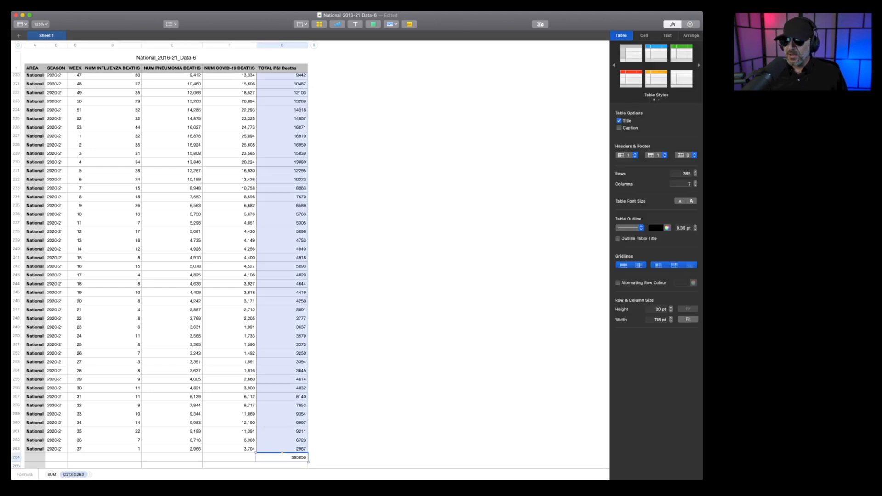
click(229, 458)
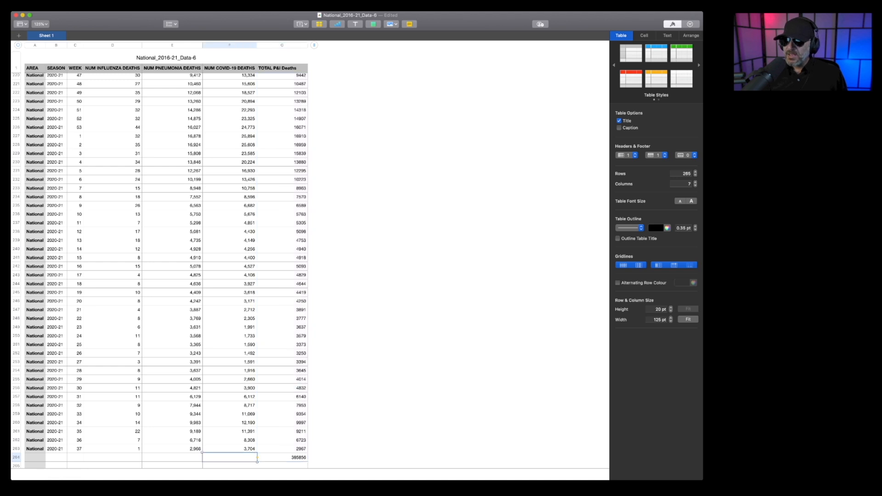
click(282, 458)
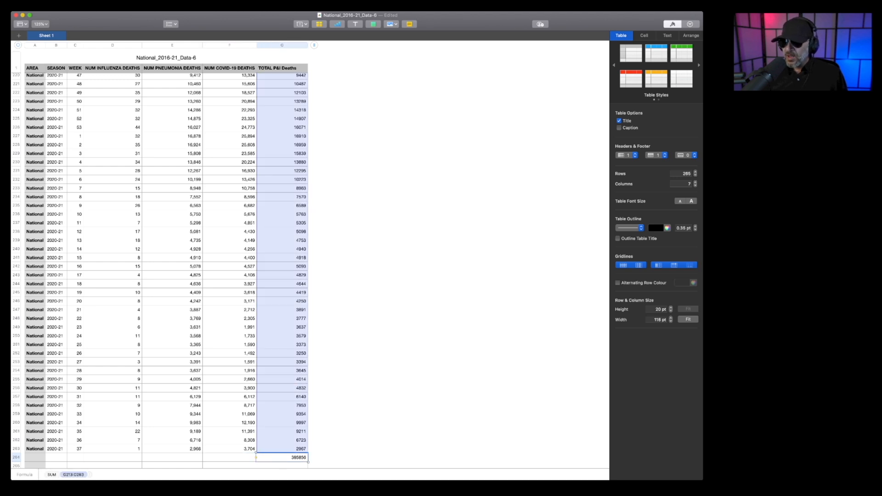
drag(256, 458, 229, 457)
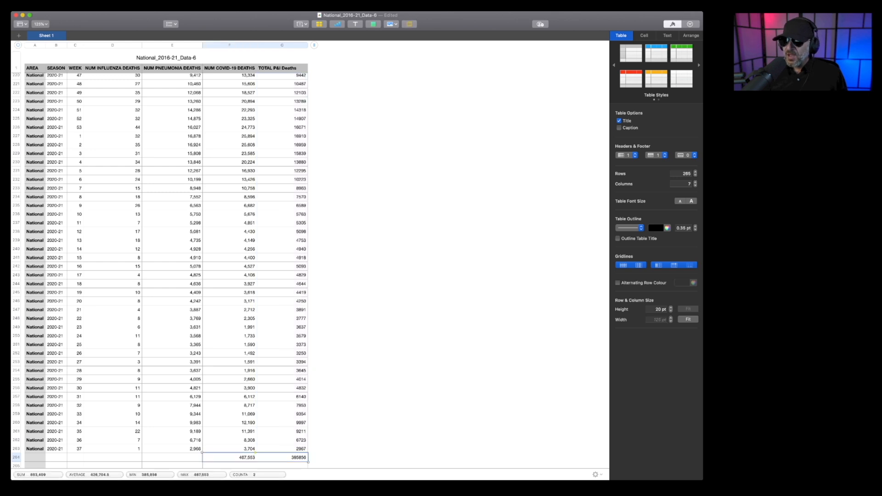
- Check that the COVID-19 sum covers all 2020-21 weeks, and compare the COVID-19 and P&I season totals
click(229, 414)
click(229, 458)
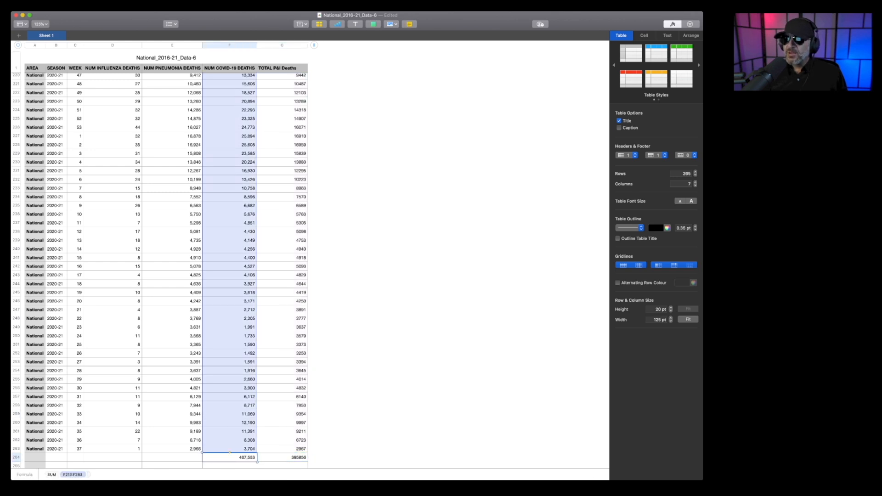
scroll(311, 271, up, 5)
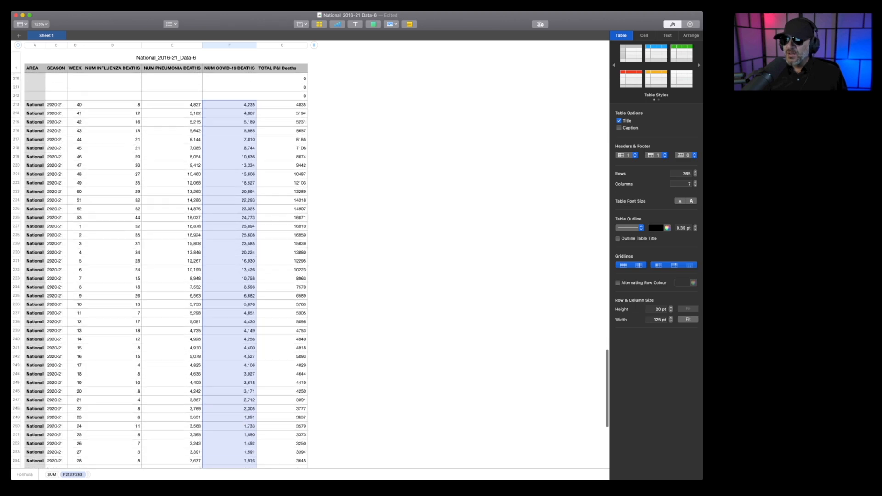
scroll(165, 266, down, 10)
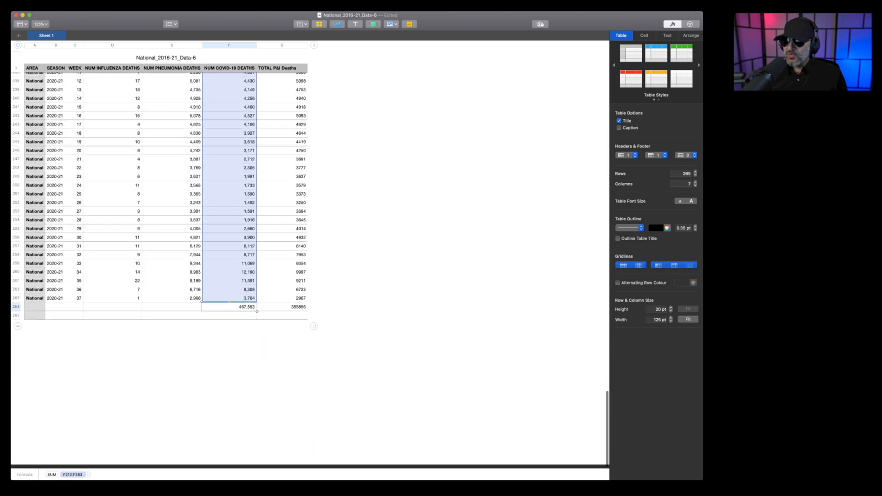
click(265, 363)
click(230, 322)
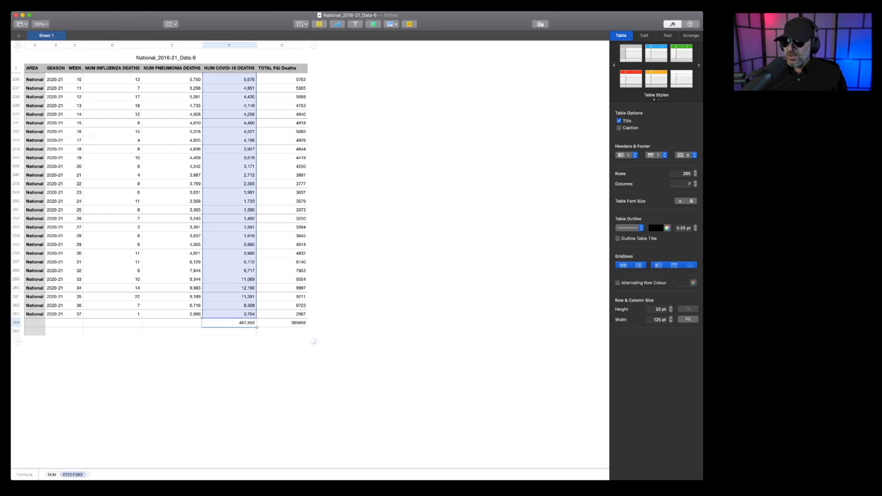
click(282, 323)
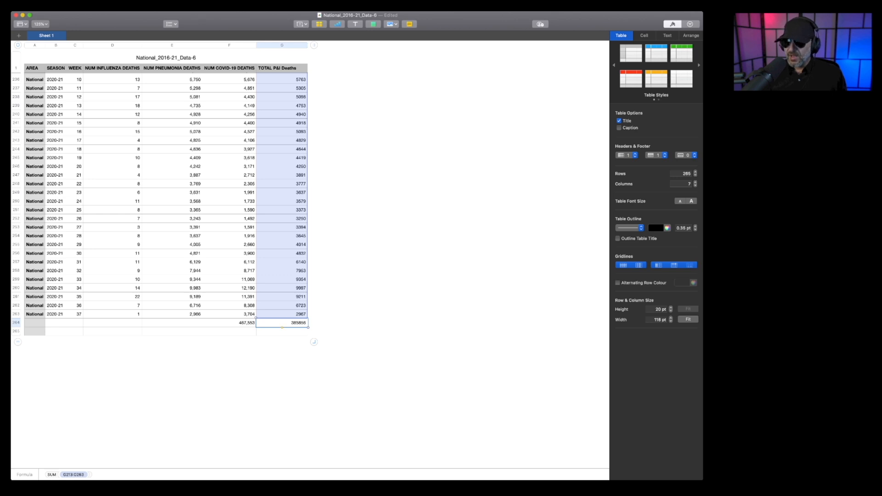
click(395, 294)
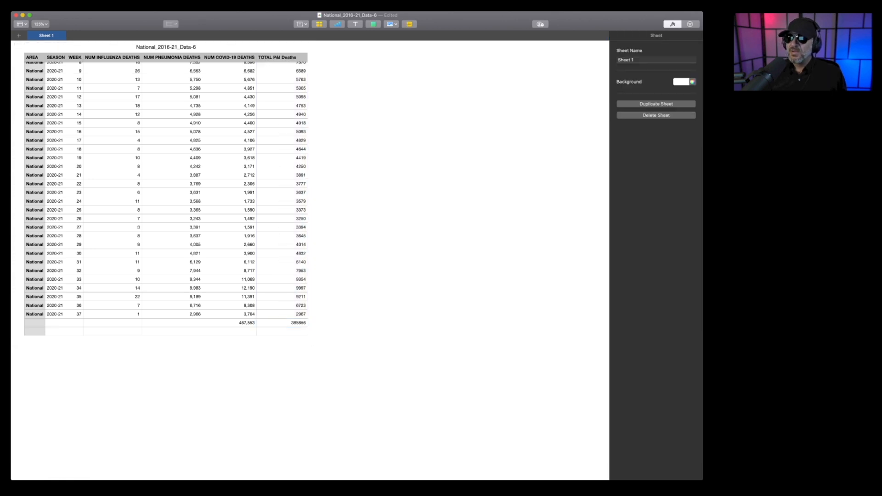
- Rotate the 2016-21 chart's 3D scene to about -2.3° on X and -11.1° on Y
scroll(317, 271, up, 20)
scroll(317, 271, up, 20)
scroll(317, 271, right, 3)
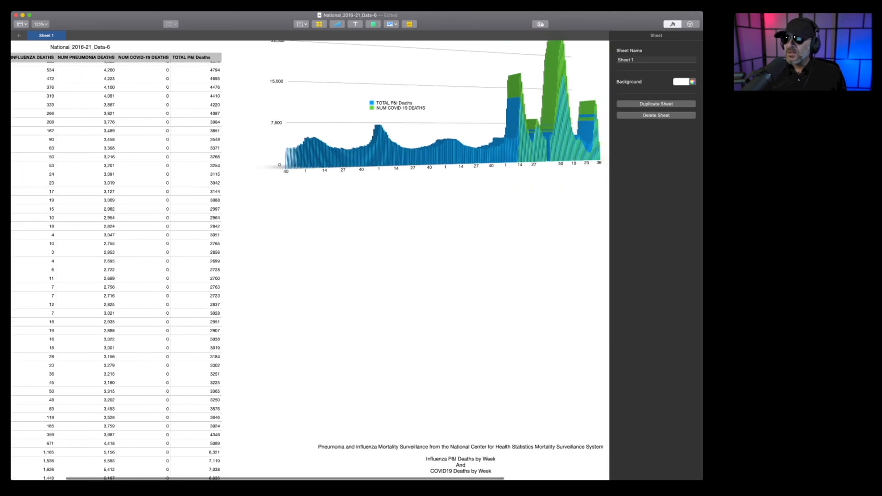
scroll(316, 271, right, 4)
scroll(317, 271, up, 10)
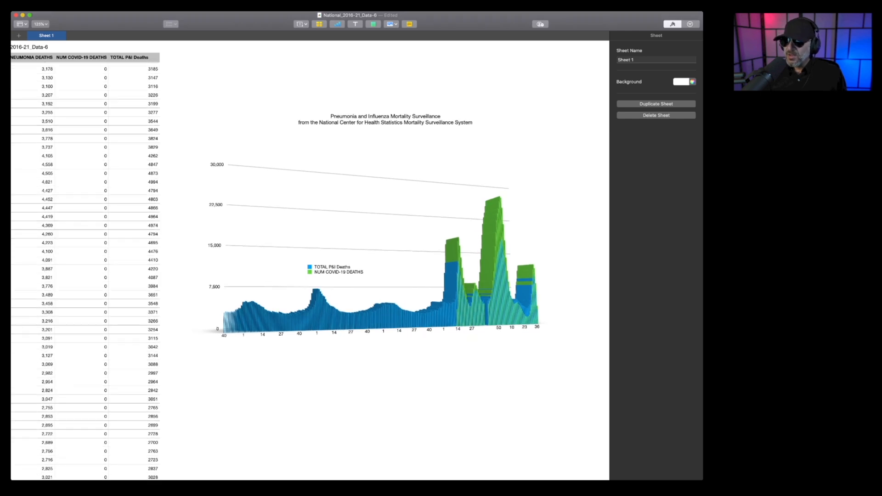
click(377, 231)
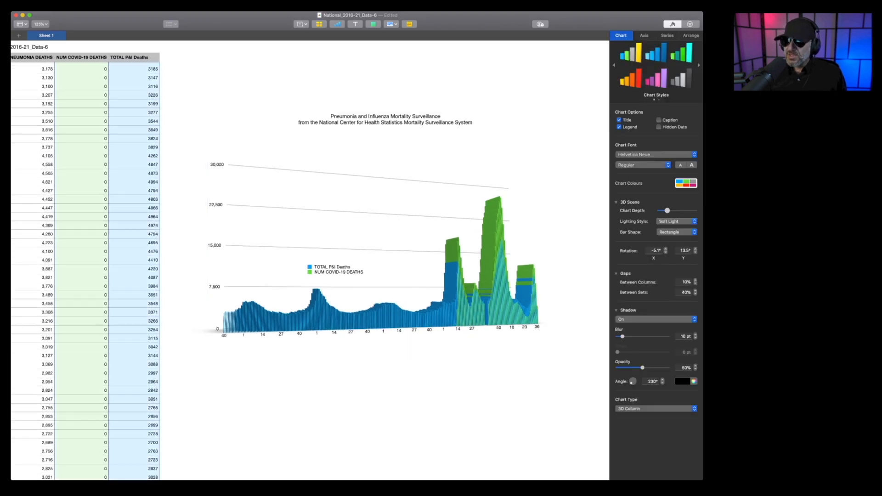
drag(399, 229, 373, 230)
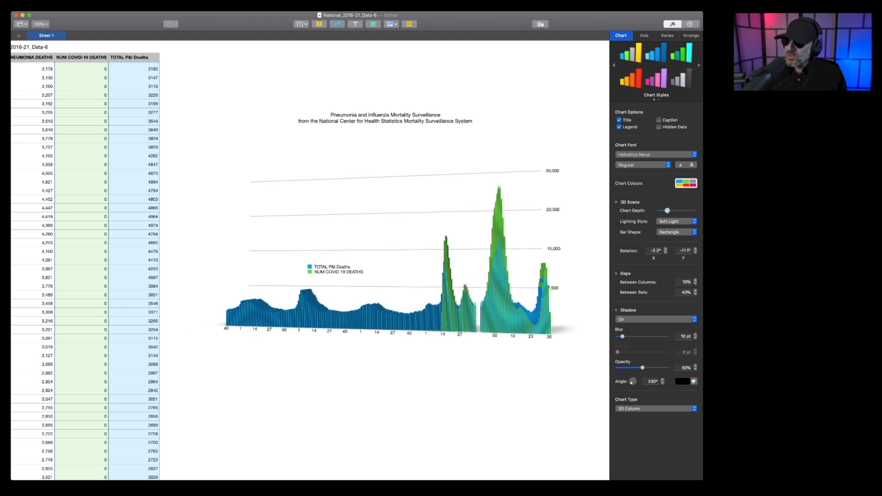
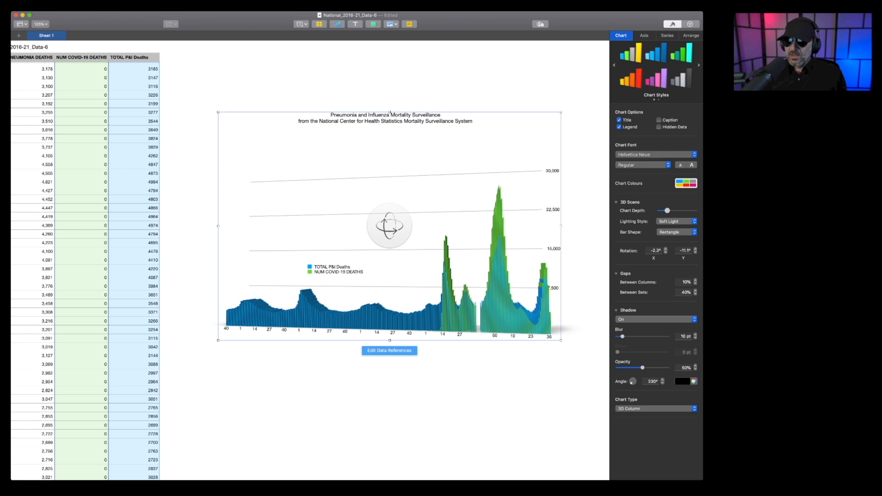
- Enlarge the 2016-21 chart by widening it on both sides and extending it downward
drag(218, 340, 177, 342)
scroll(322, 230, right, 5)
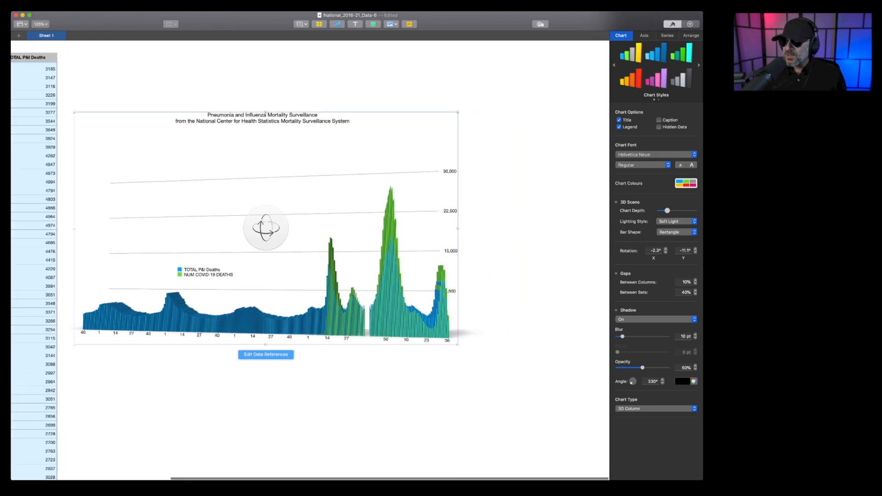
drag(458, 344, 556, 383)
- Add the line "P&I Deaths for Season to Date: 385,856" at the end of the 2020-21 chart's title
scroll(556, 383, down, 12)
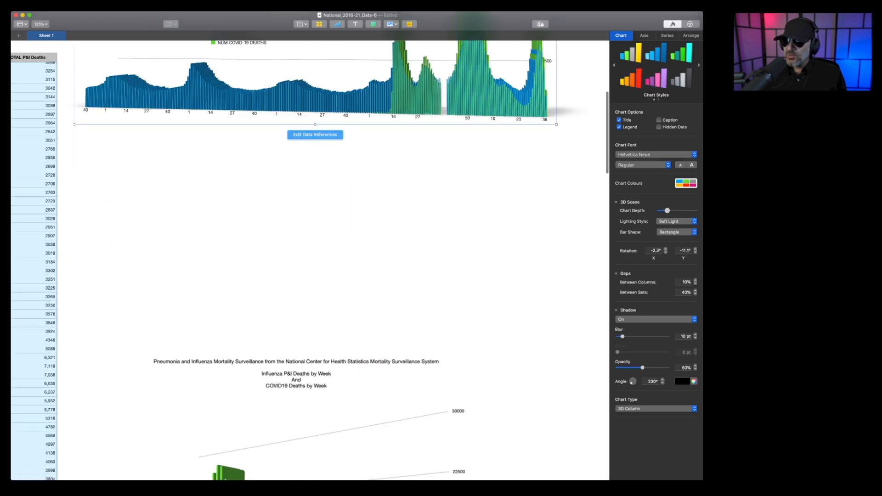
scroll(310, 260, down, 15)
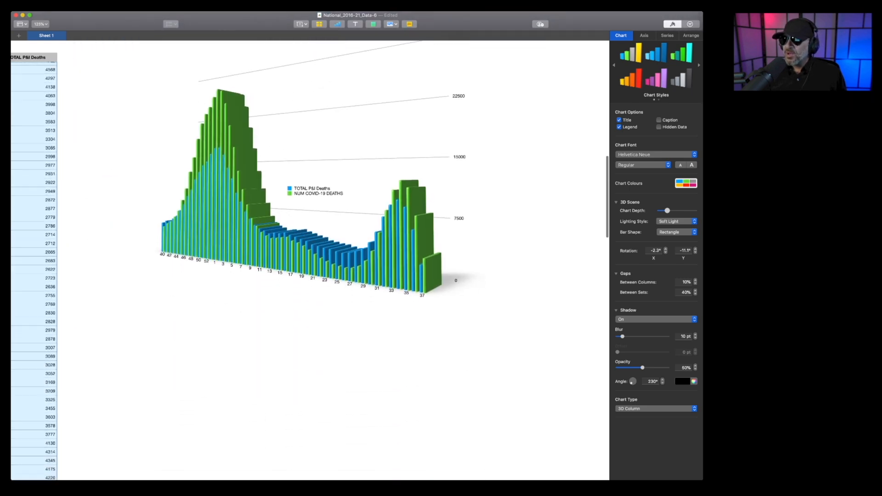
scroll(310, 261, down, 15)
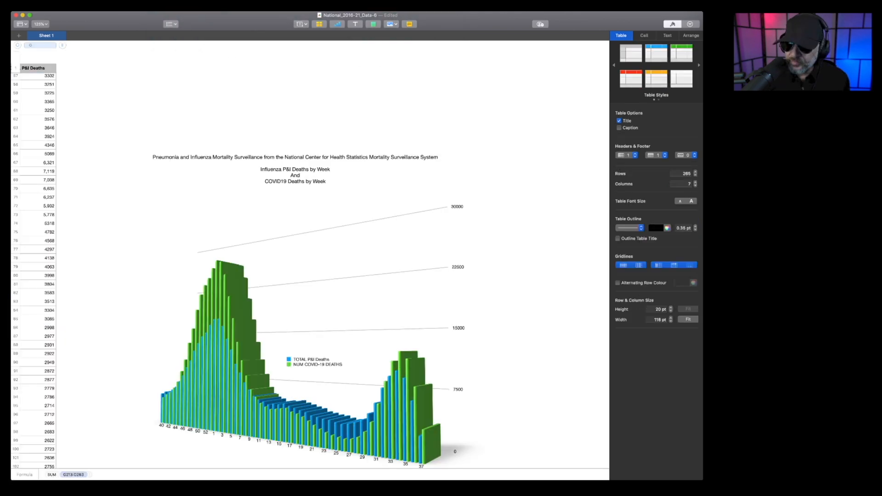
click(308, 314)
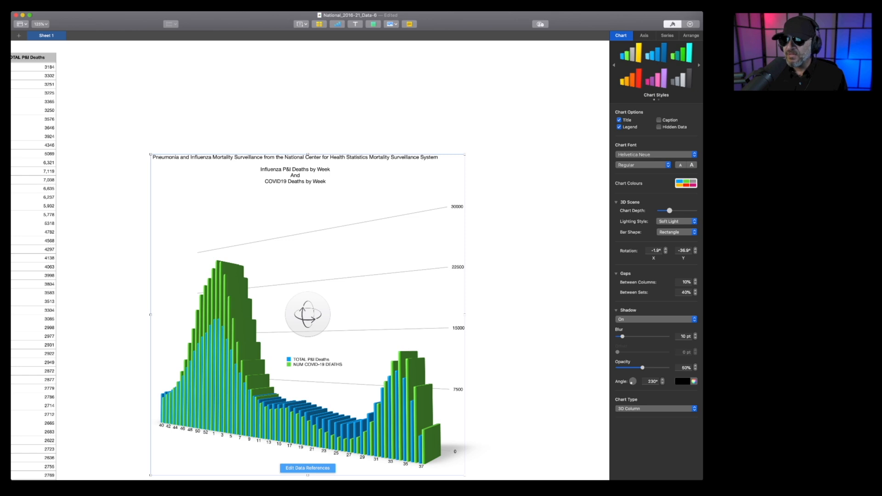
double_click(325, 182)
key(Return)
text(P&I Deaths for Season to Date:)
text(385856)
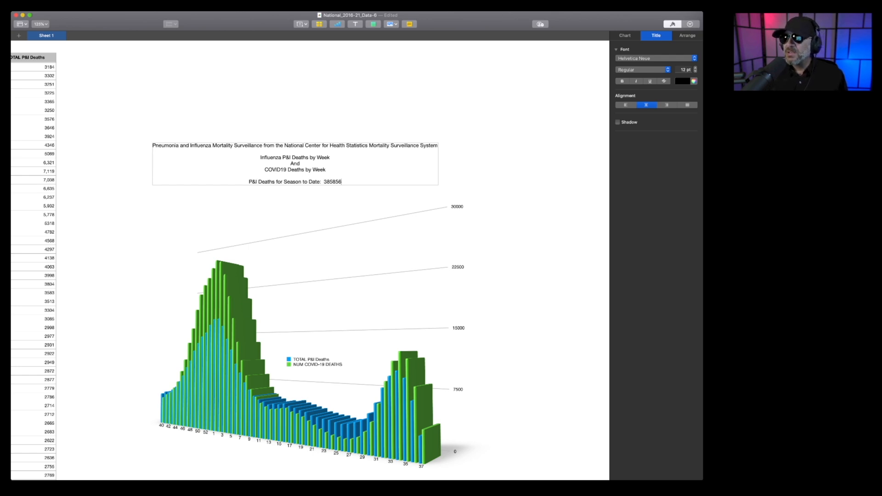
text(,)
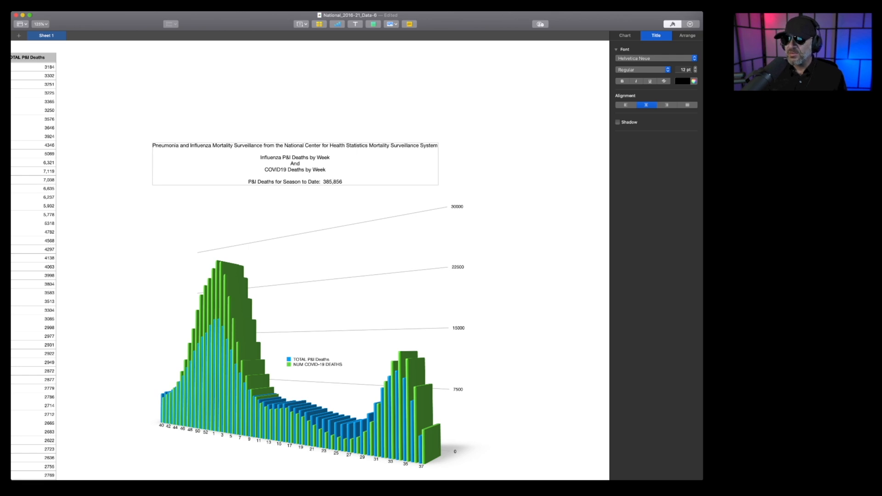
click(363, 207)
double_click(341, 182)
click(342, 182)
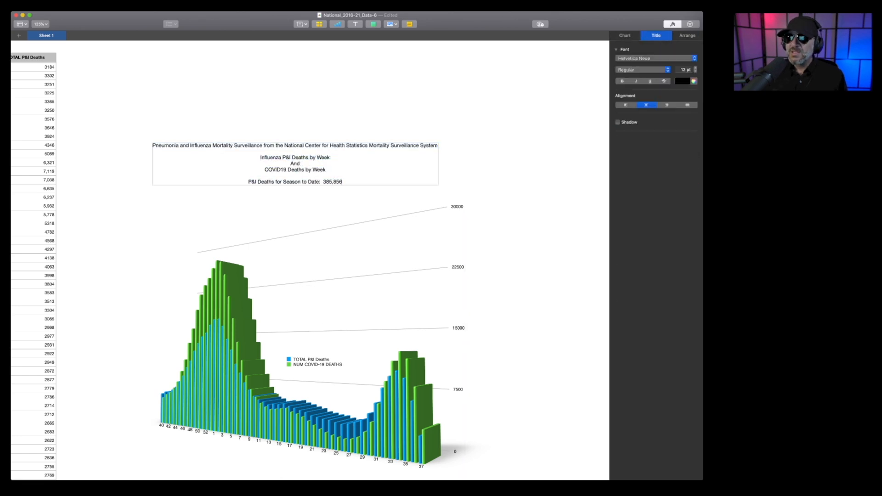
click(367, 202)
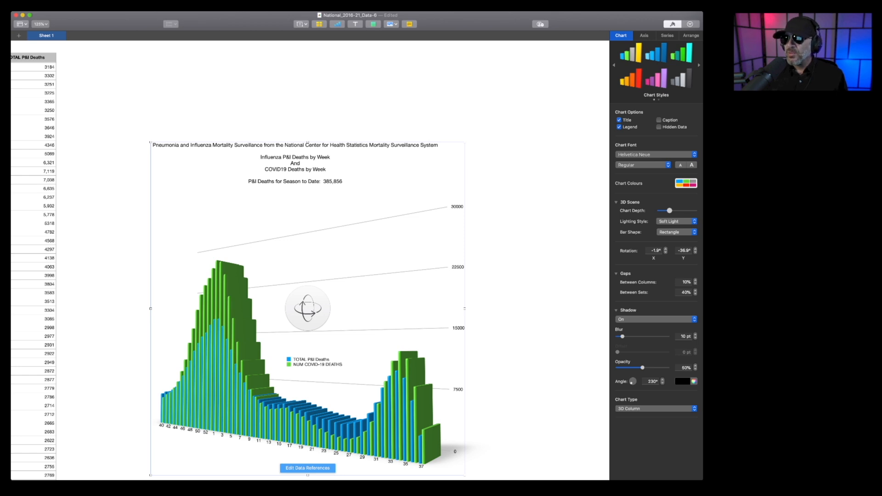
click(519, 202)
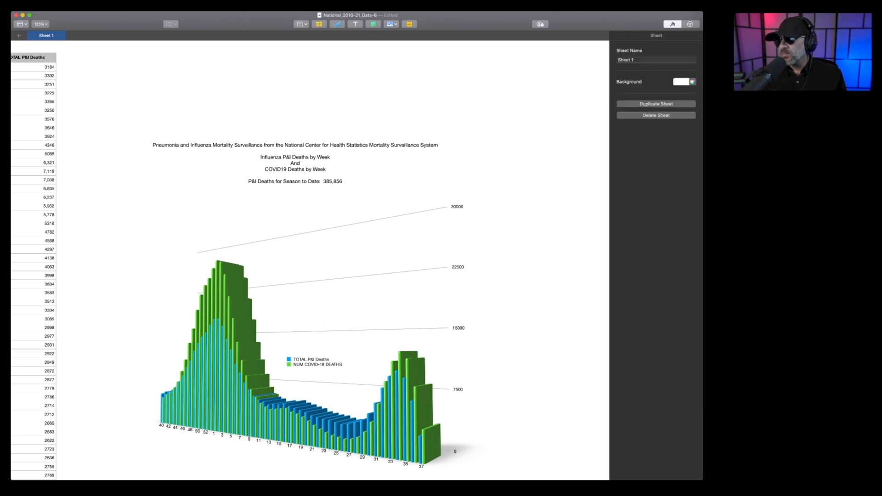
- Review the resized 2016-21 chart and compare it with the 2020-21 chart, its weekly columns and its extended title
scroll(310, 262, up, 15)
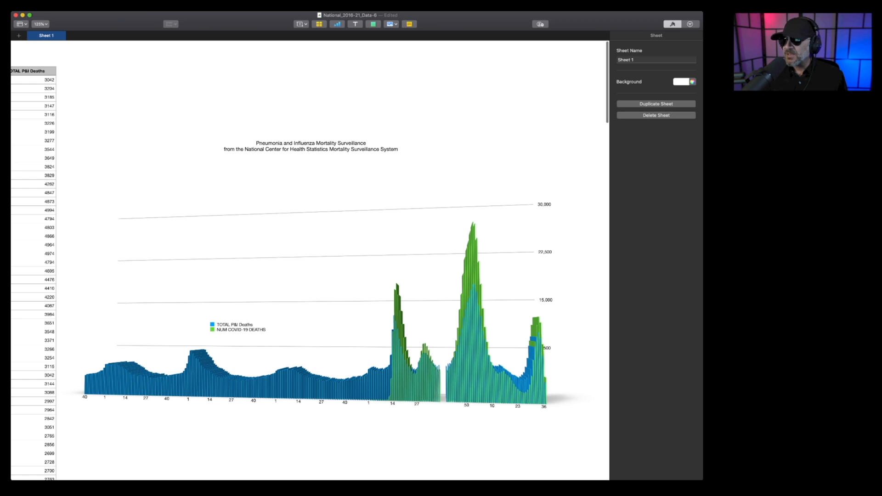
key(super+Tab)
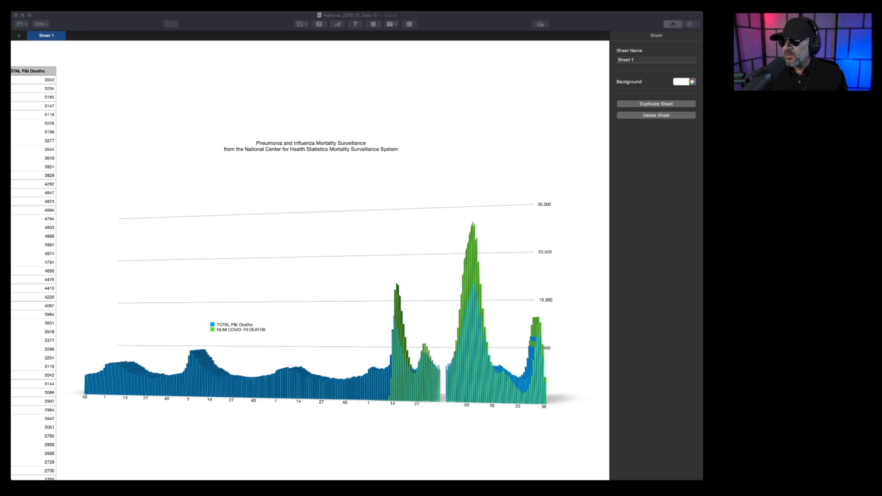
key(super+Tab)
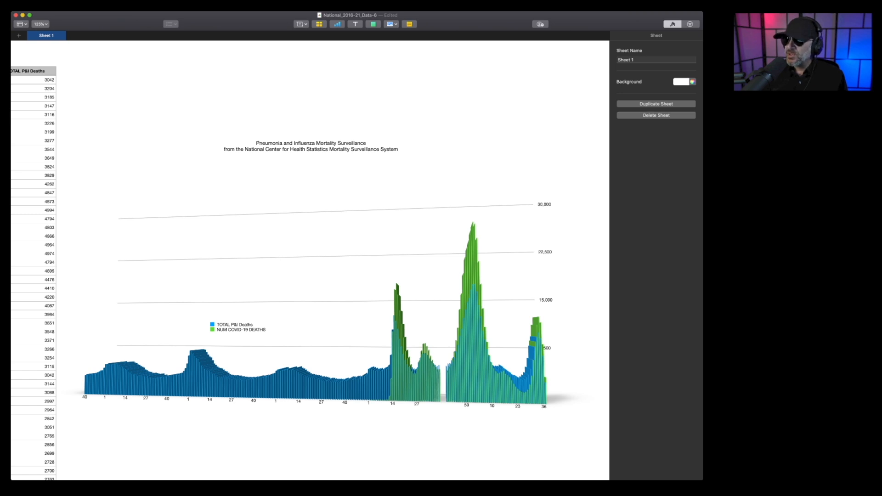
scroll(310, 260, down, 15)
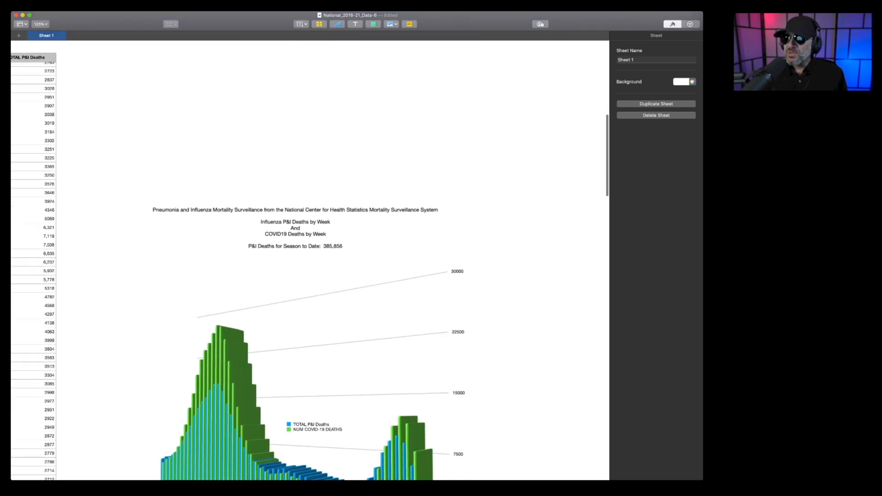
scroll(310, 260, down, 6)
scroll(310, 259, down, 1)
scroll(310, 260, up, 1)
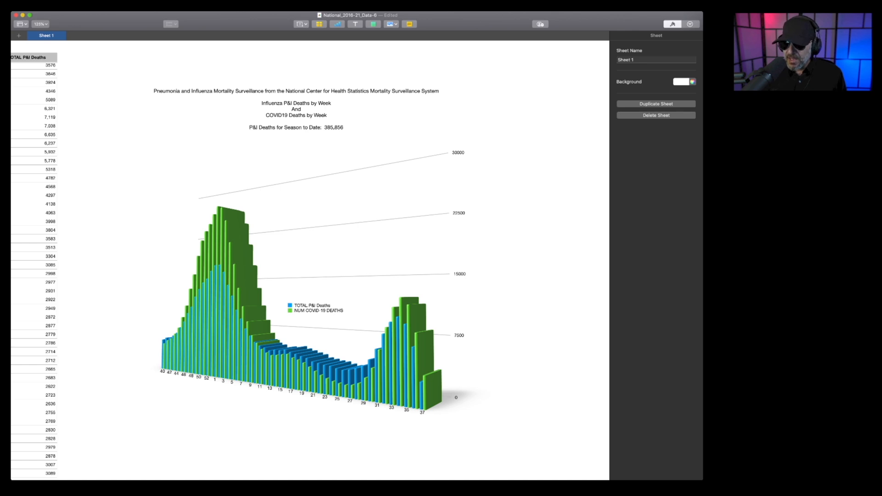
scroll(310, 260, down, 1)
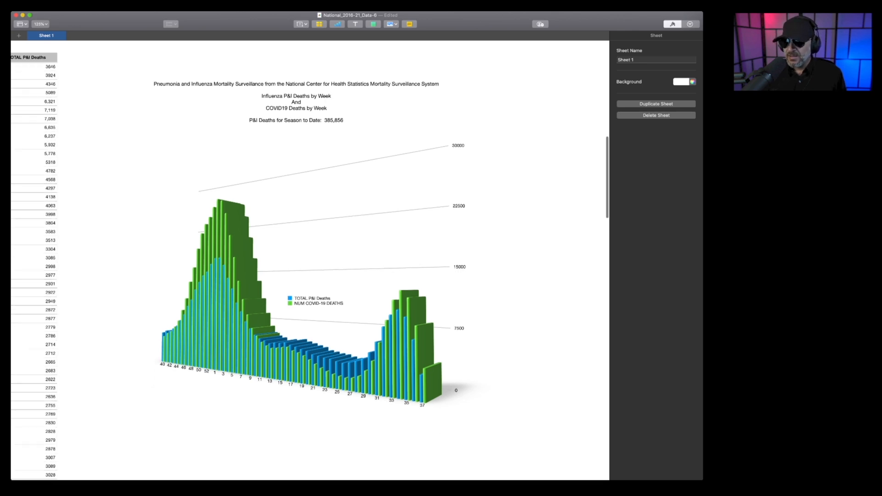
scroll(310, 260, down, 1)
scroll(310, 260, up, 1)
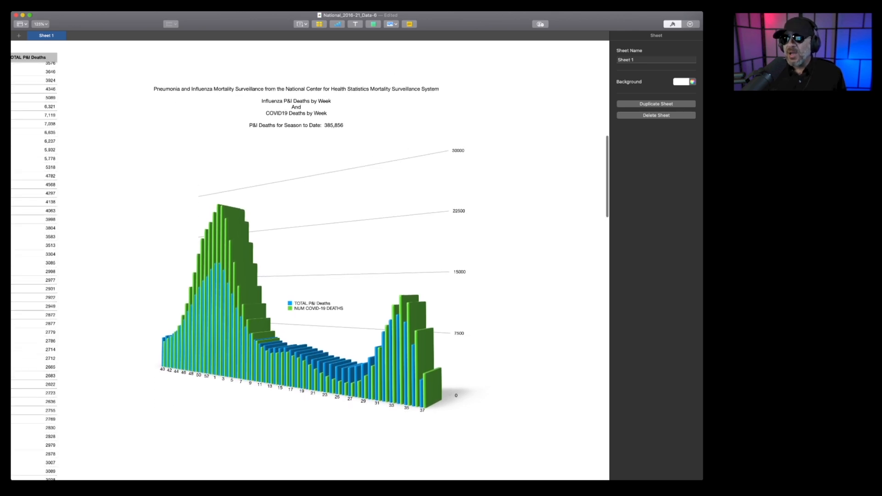
scroll(310, 260, up, 1)
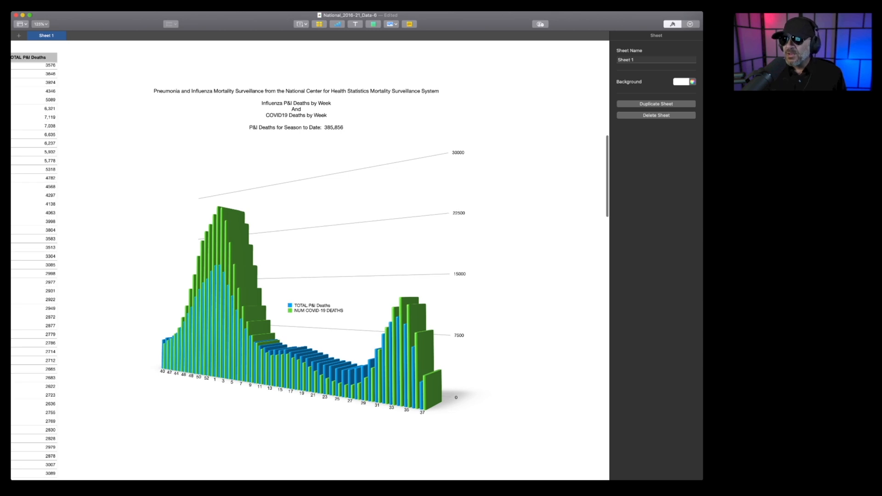
scroll(310, 260, down, 20)
scroll(310, 260, up, 15)
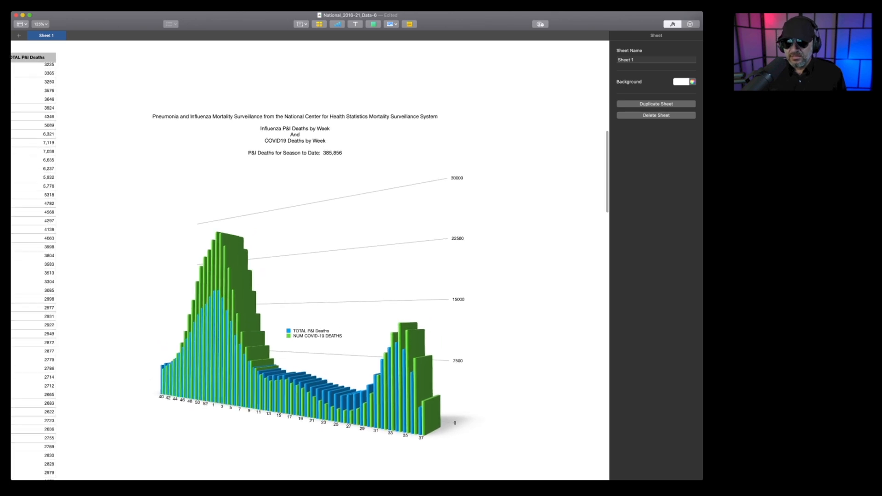